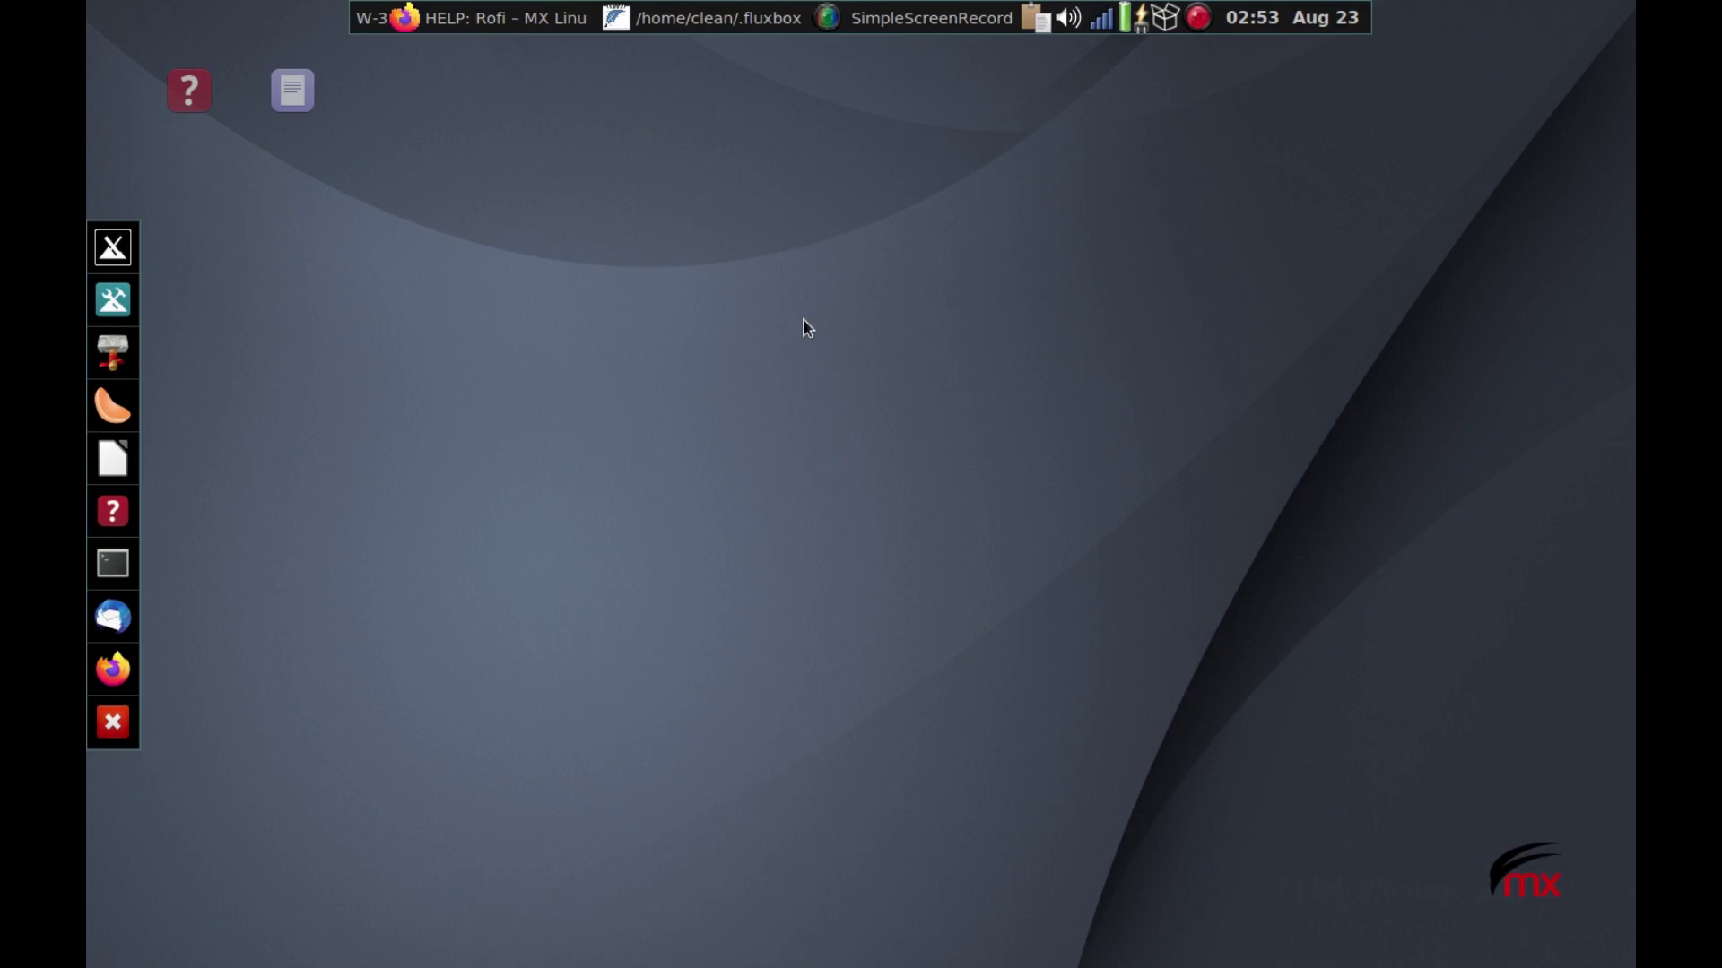
Step: Check the rofi install command in the drop-down terminal, then bring up the Rofi help page
key(F4)
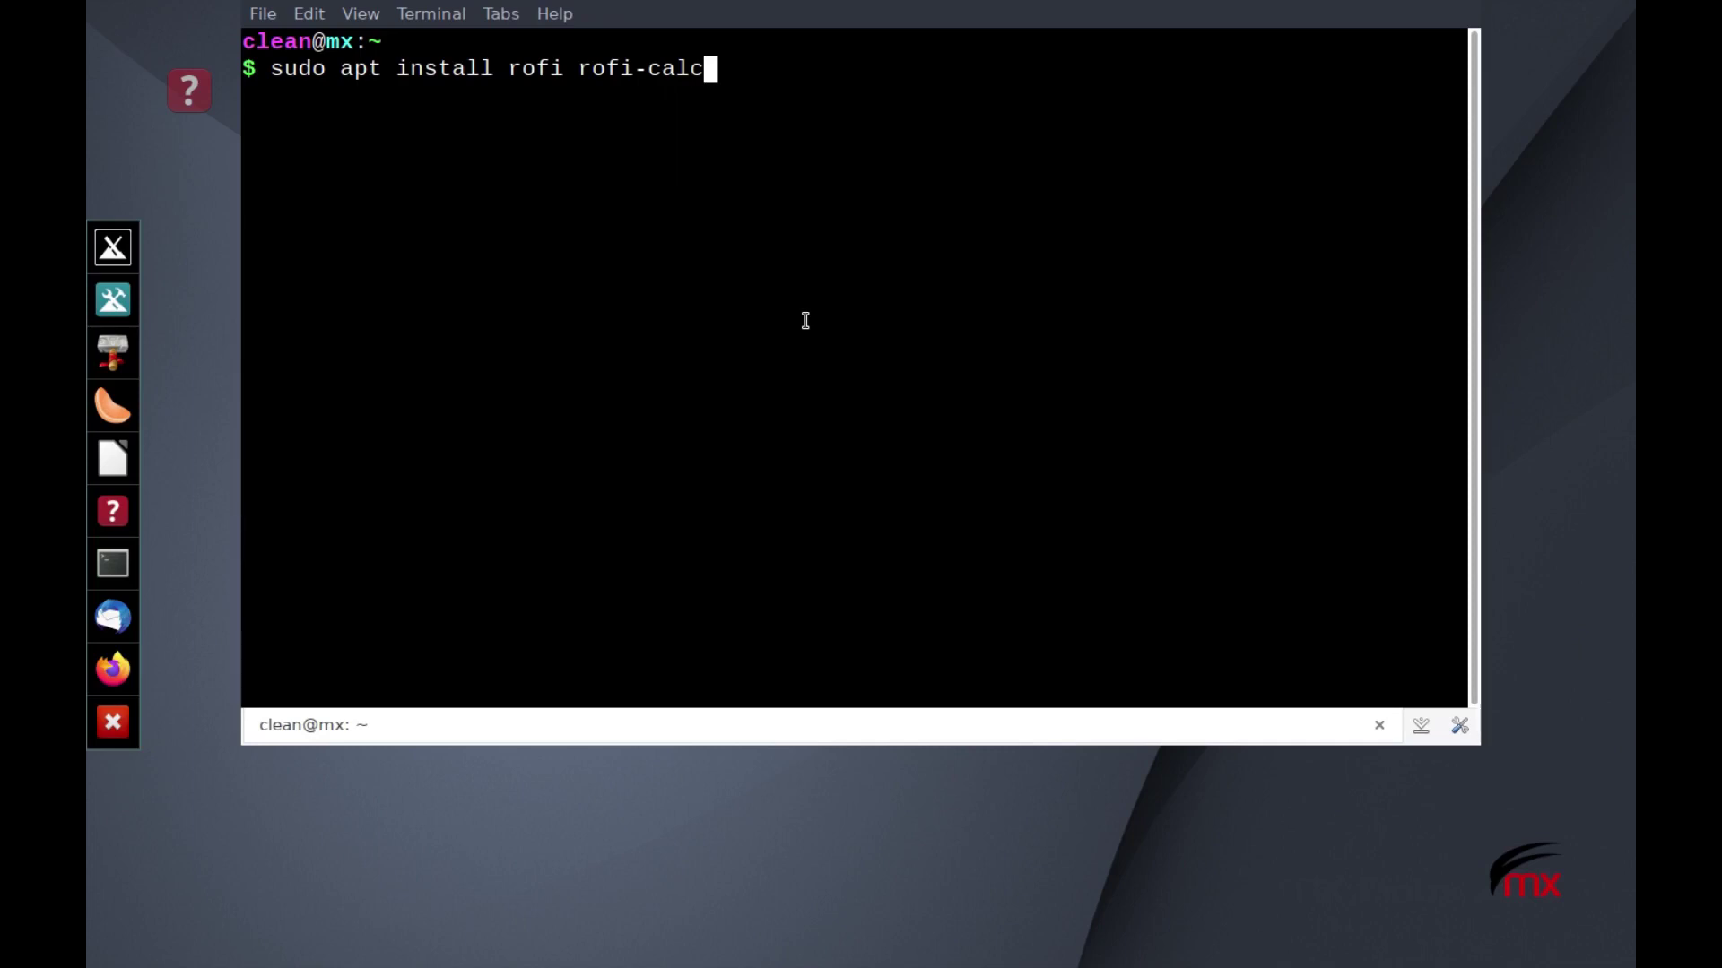
key(F4)
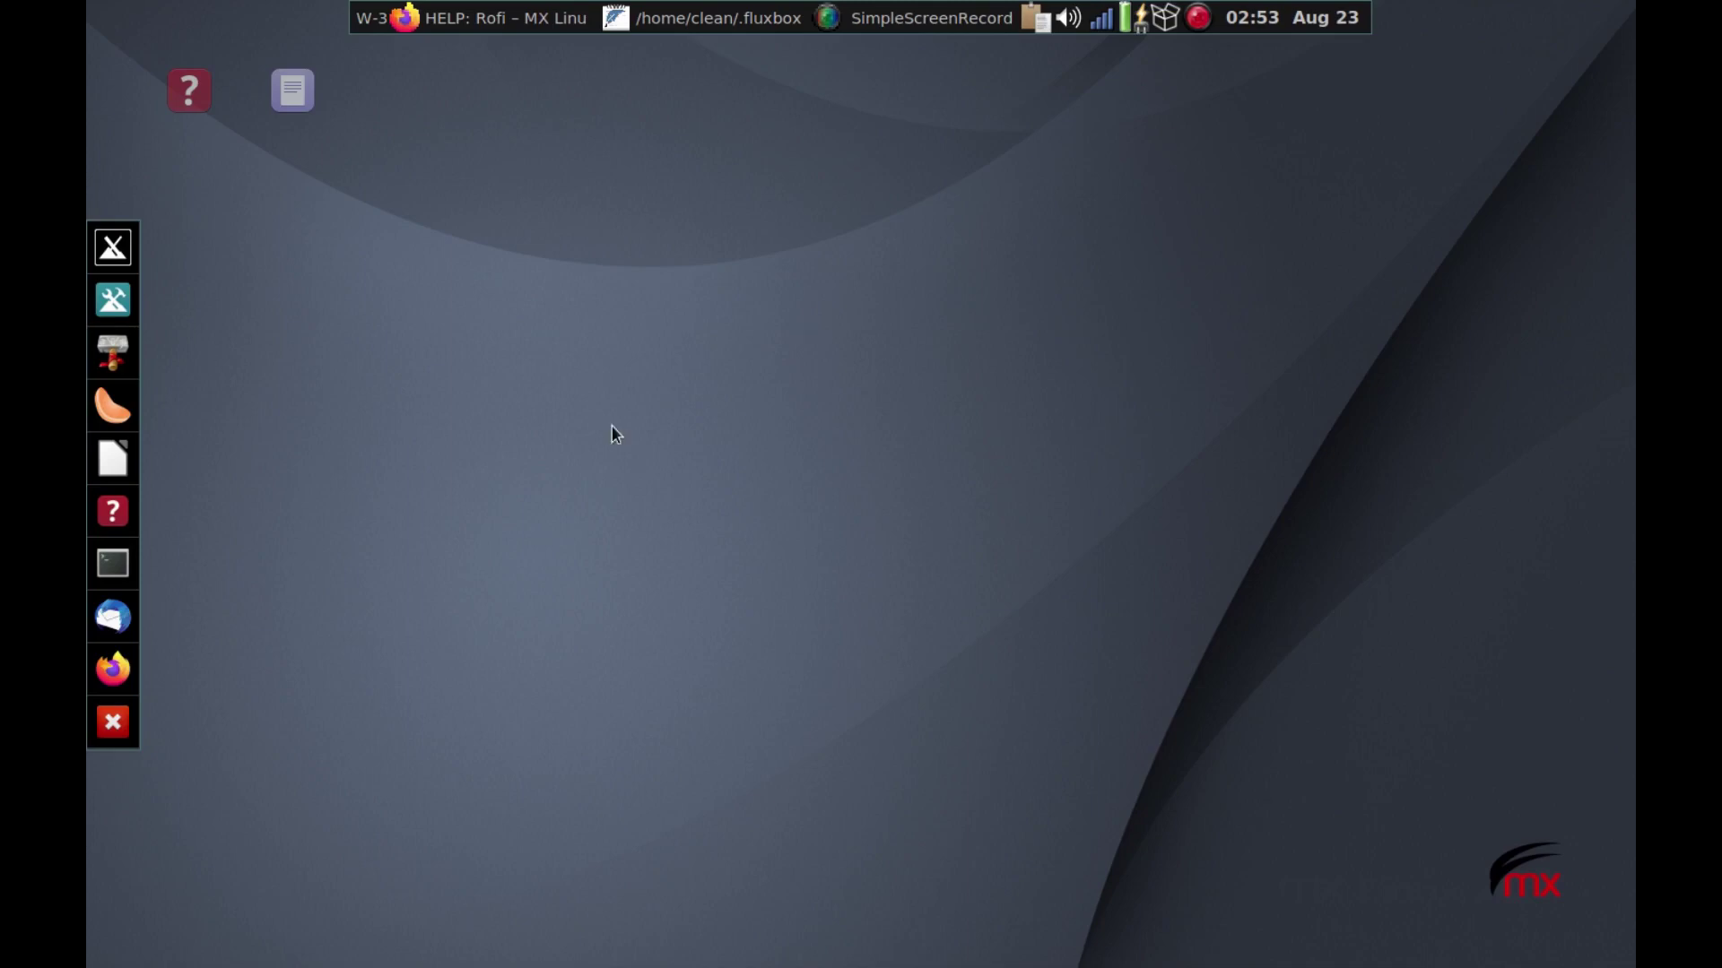
click(520, 17)
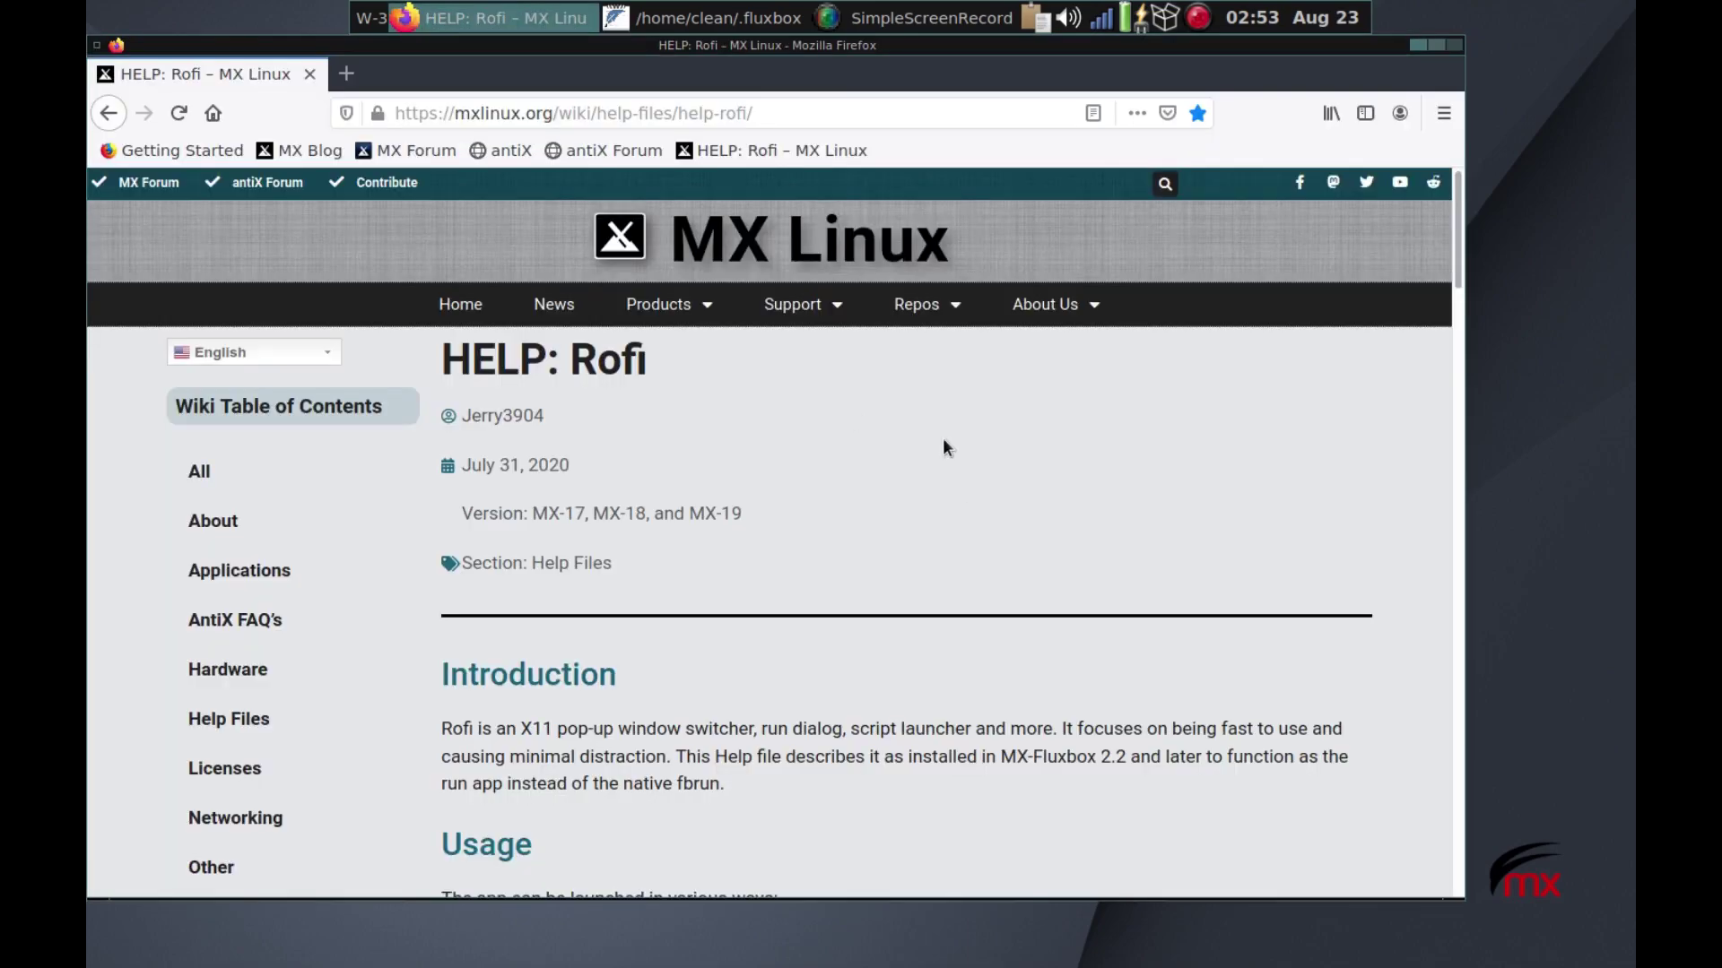
scroll(996, 442, down, 5)
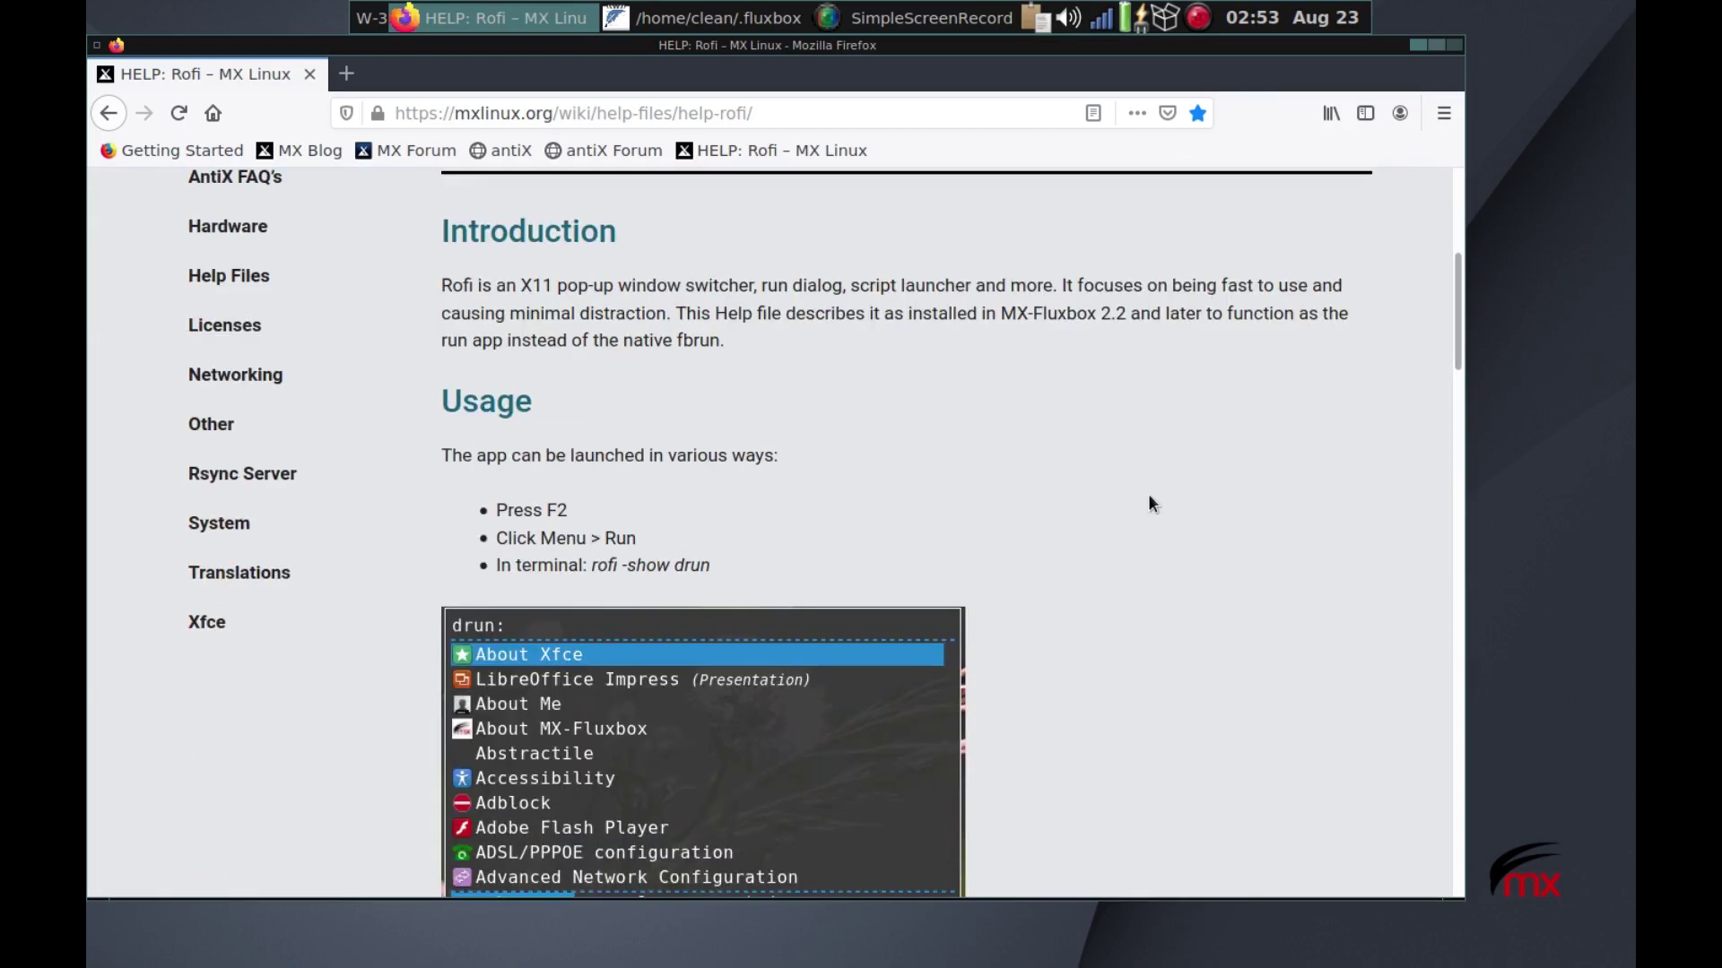
scroll(1139, 457, down, 12)
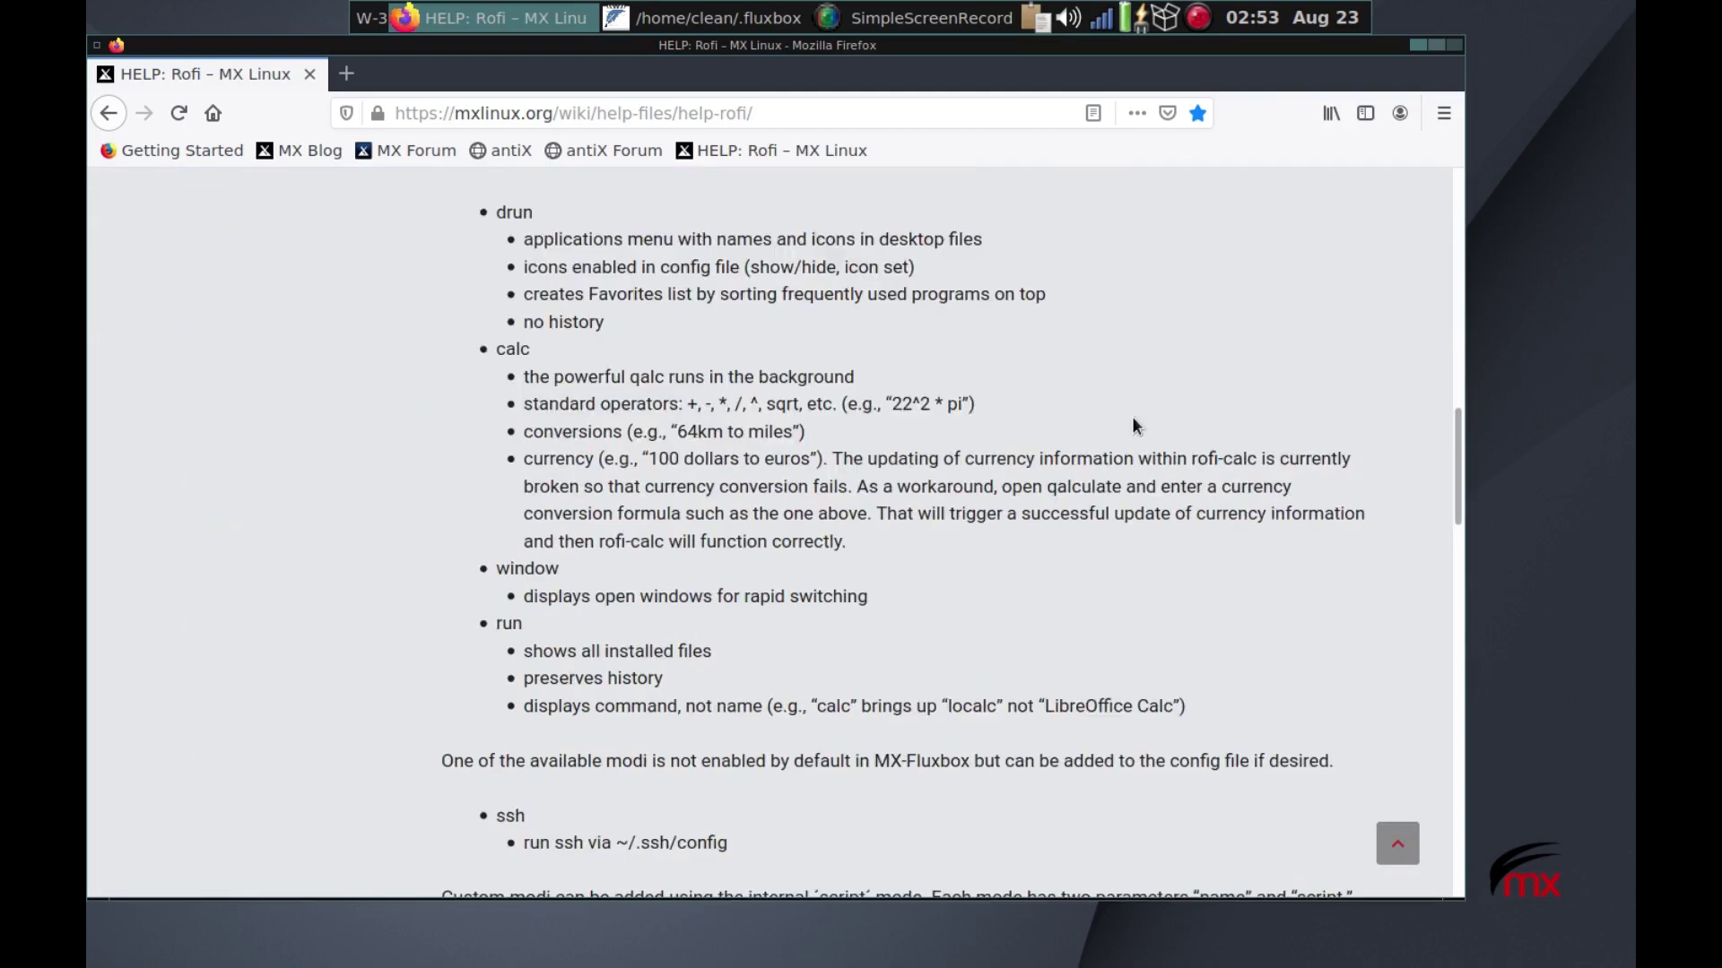
scroll(1116, 421, down, 10)
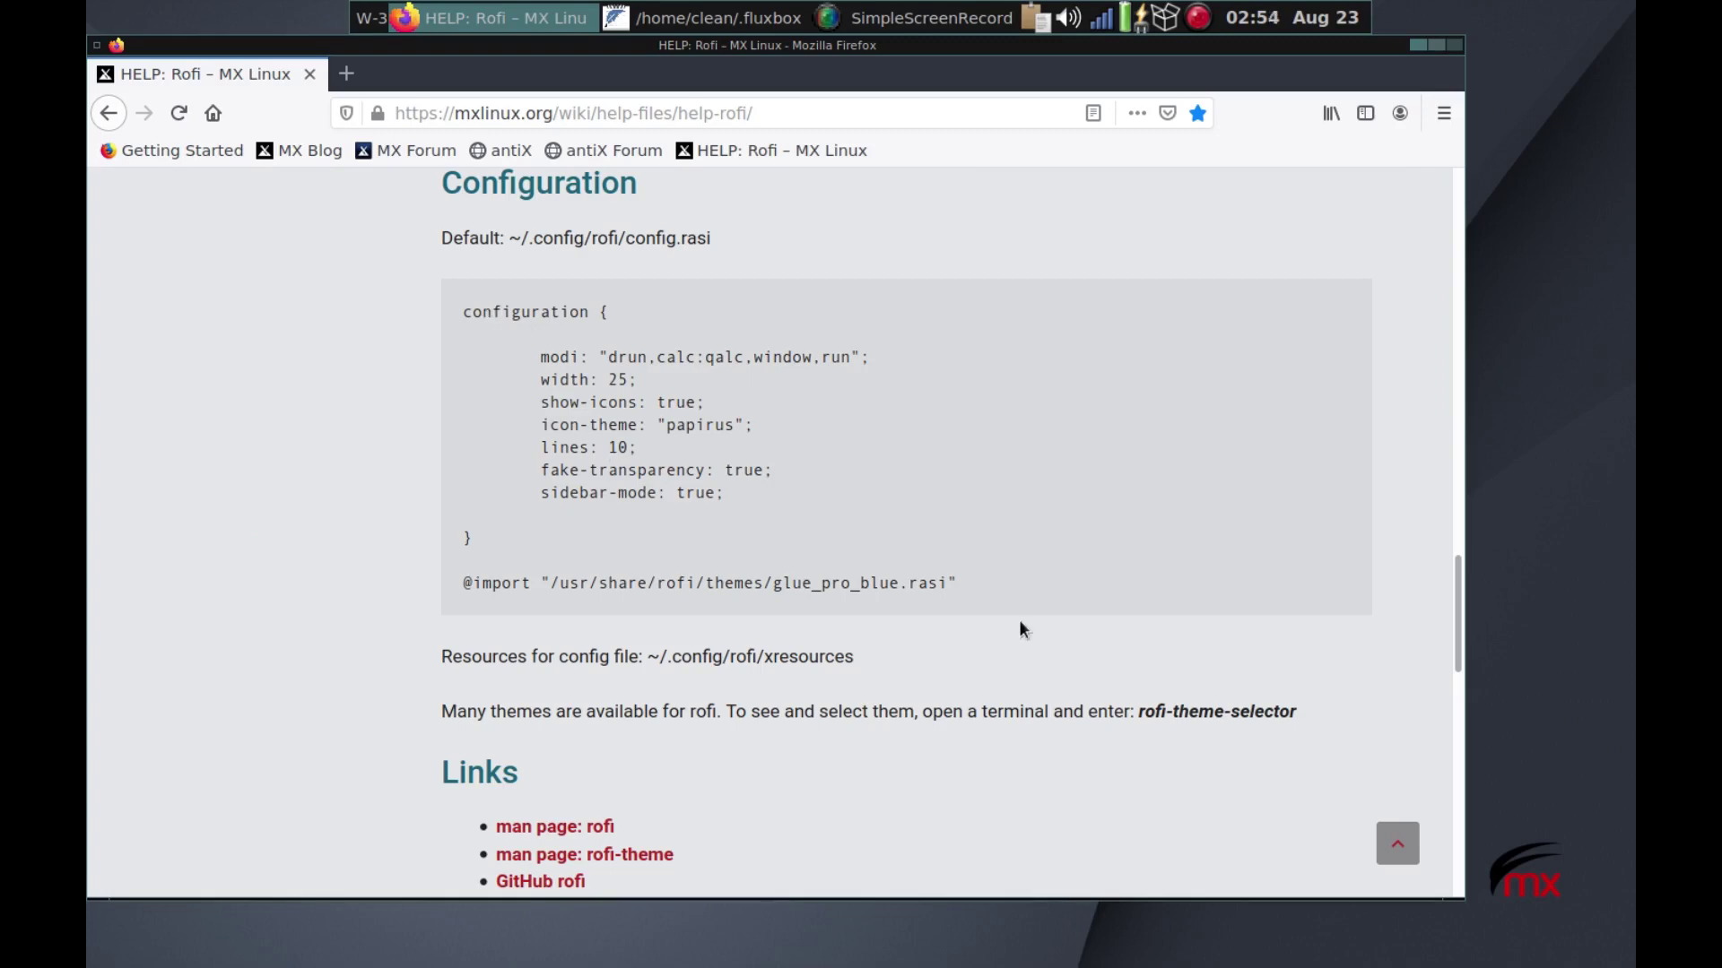
Step: Select the example rofi configuration block and read through the surrounding help documentation
drag(963, 583, 484, 328)
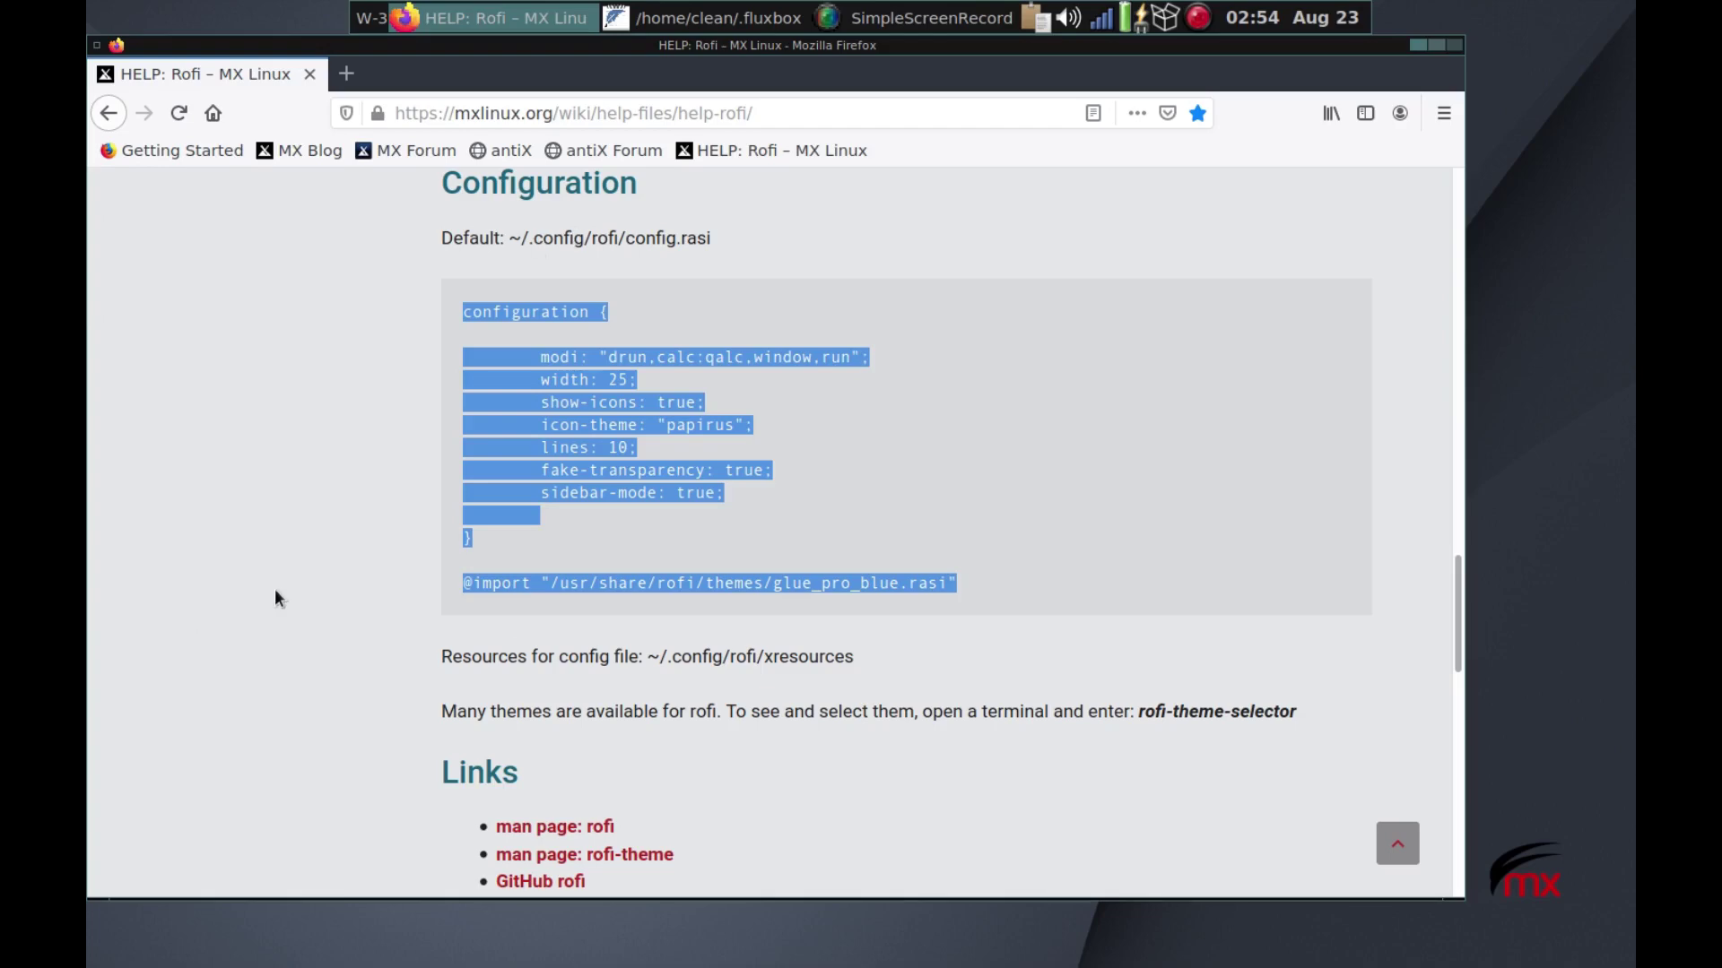
scroll(260, 594, up, 4)
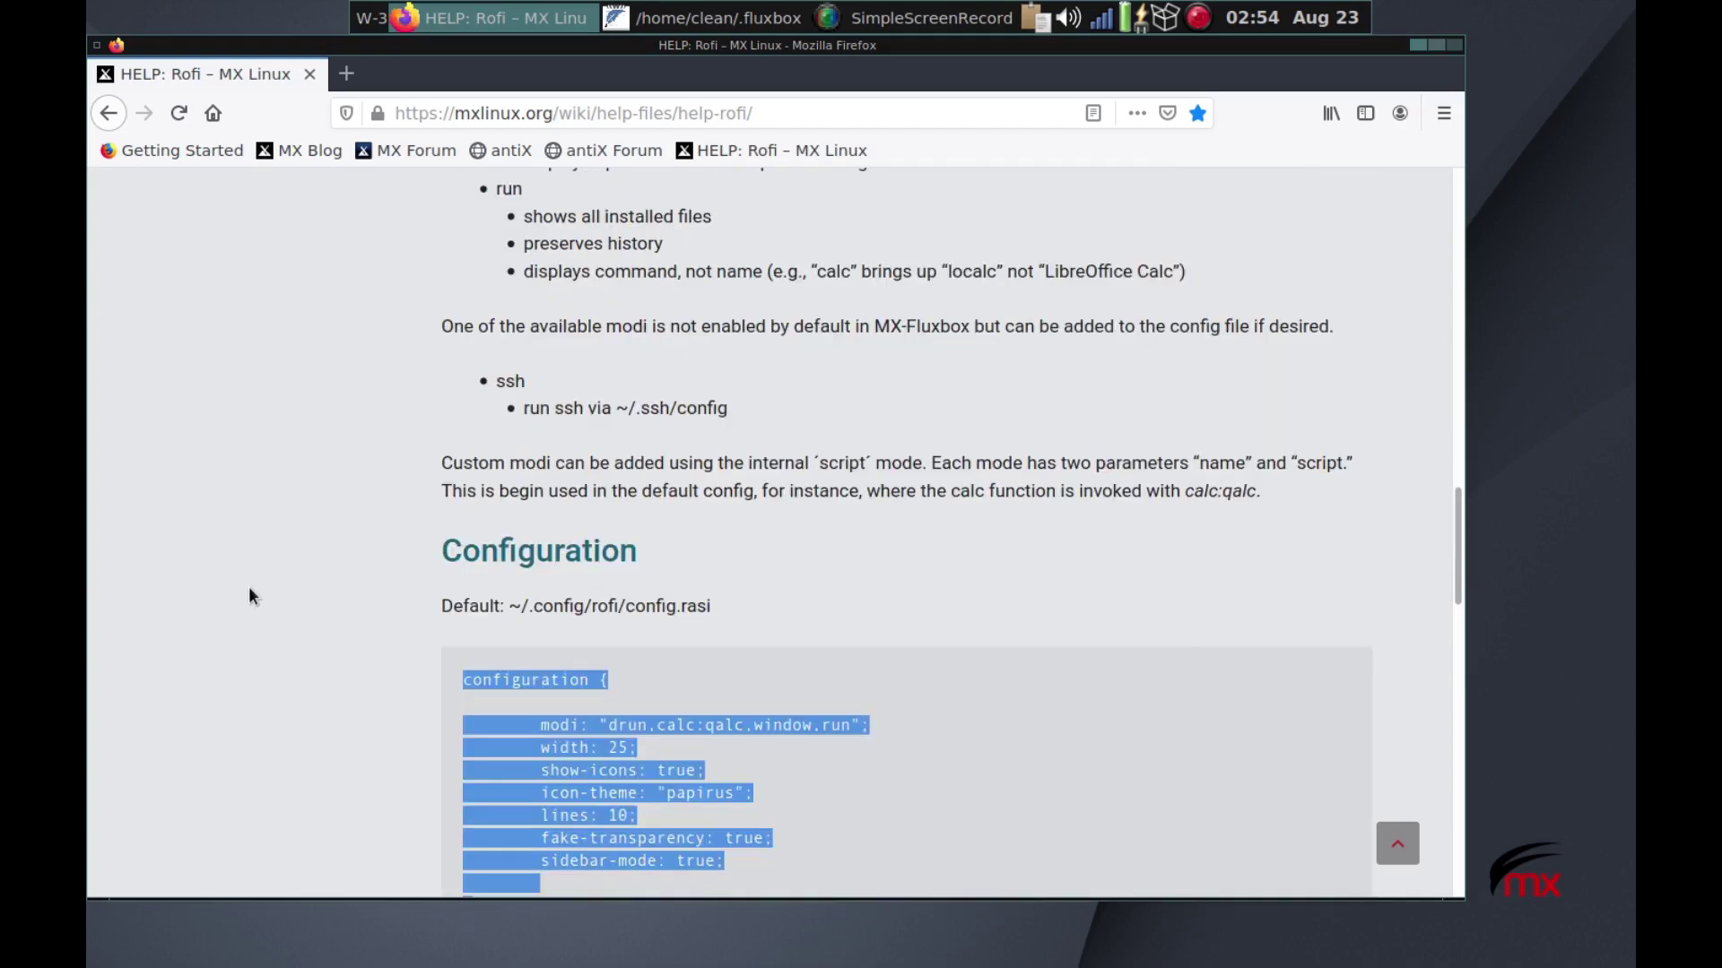
scroll(90, 567, up, 3)
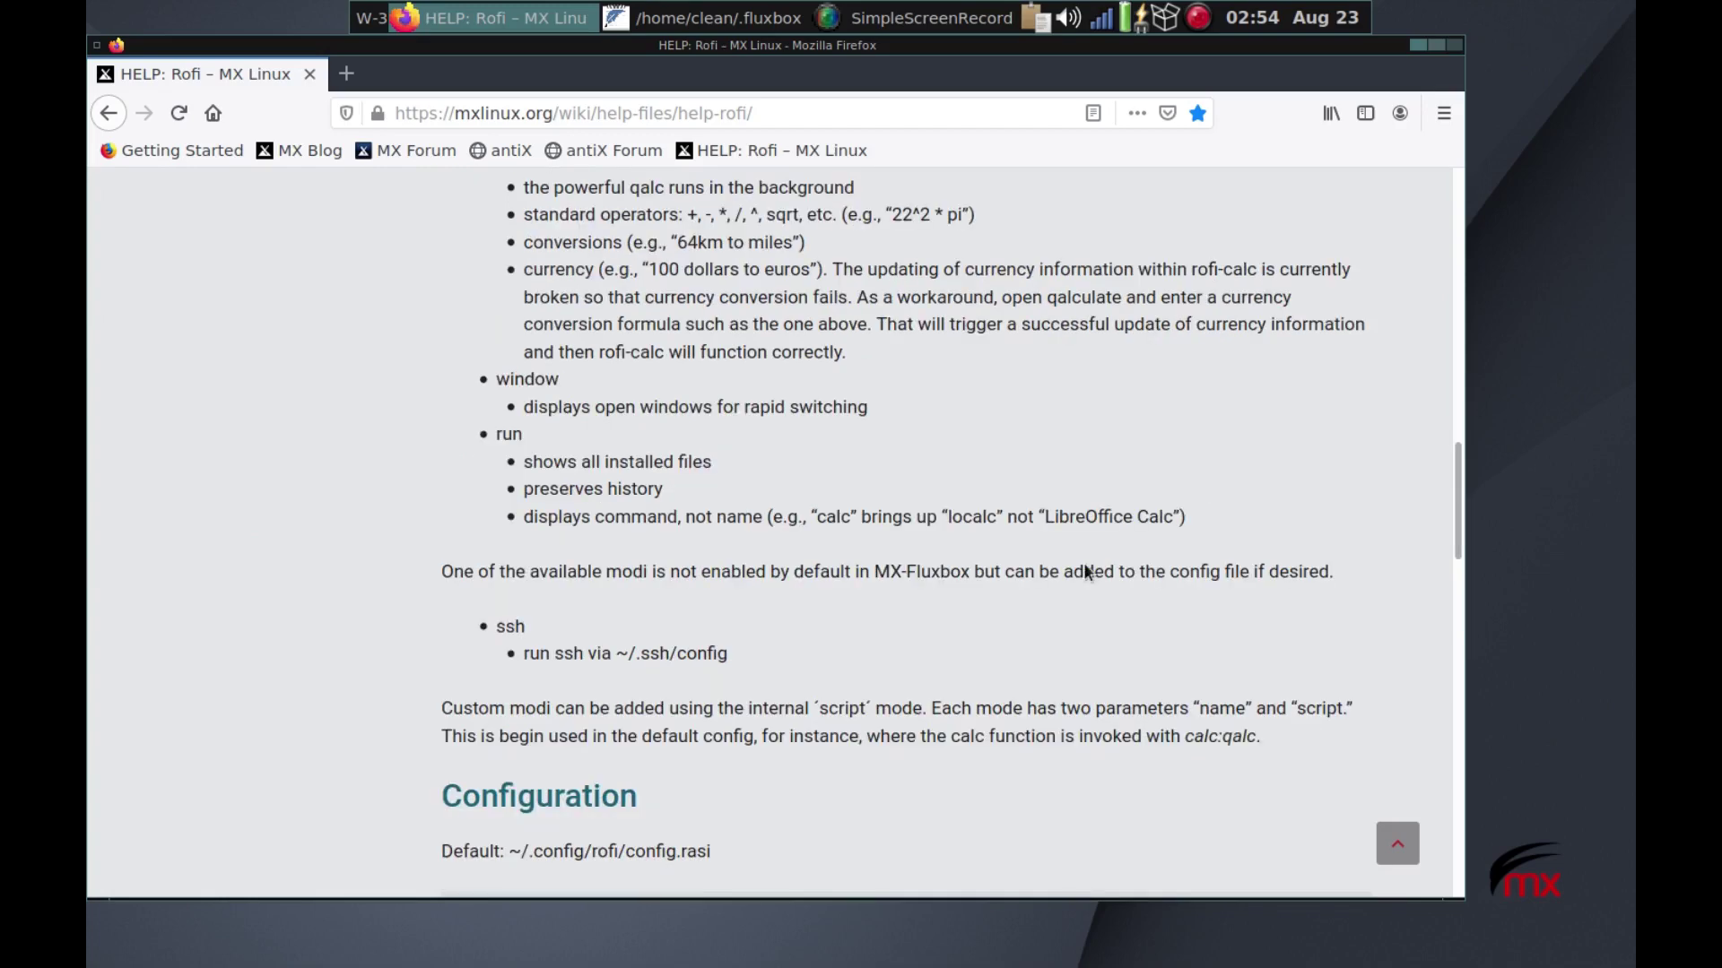
scroll(1083, 562, up, 9)
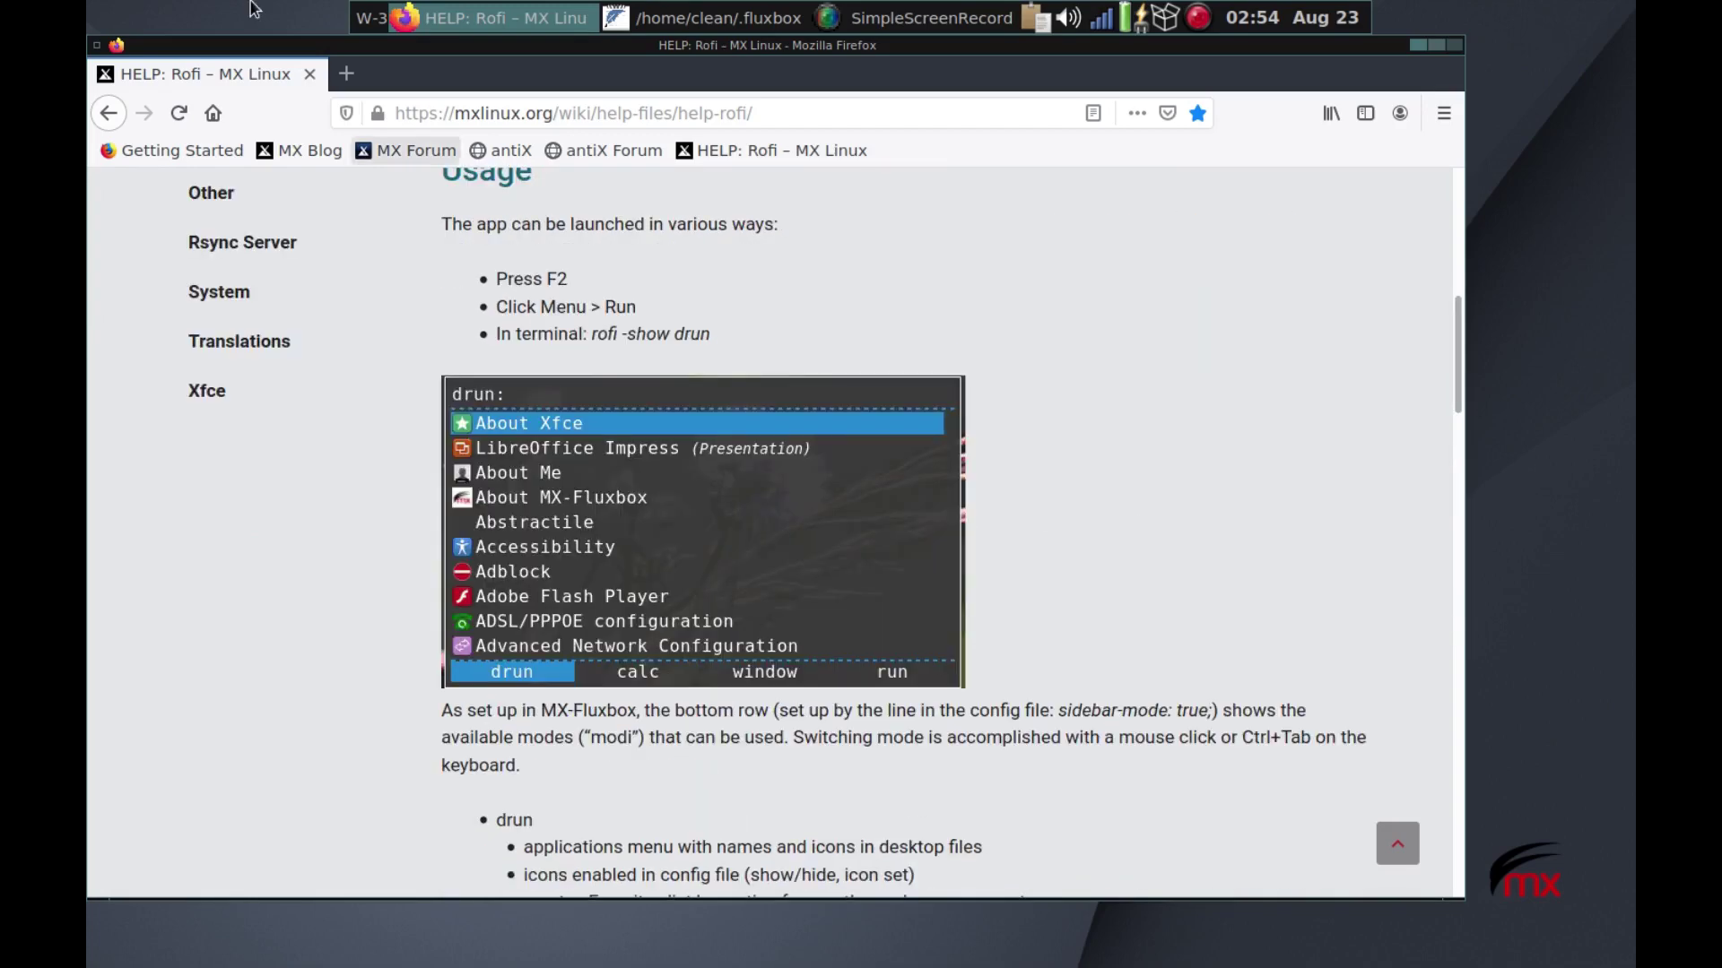
scroll(890, 301, down, 2)
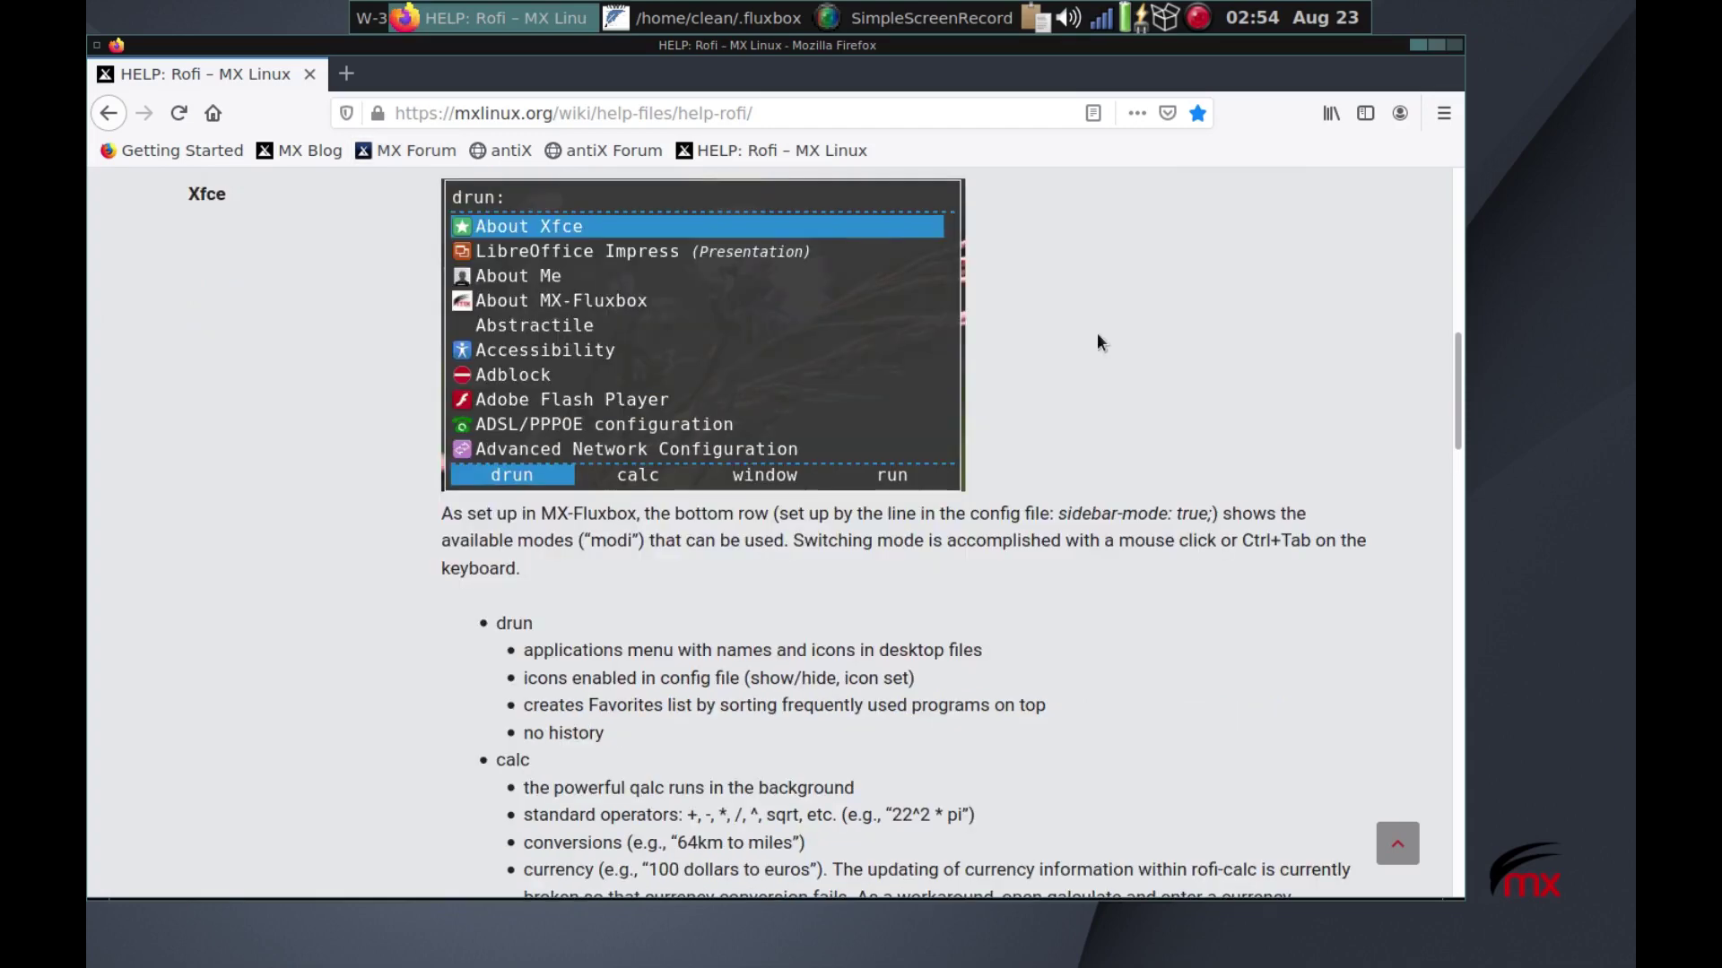
scroll(1099, 340, down, 3)
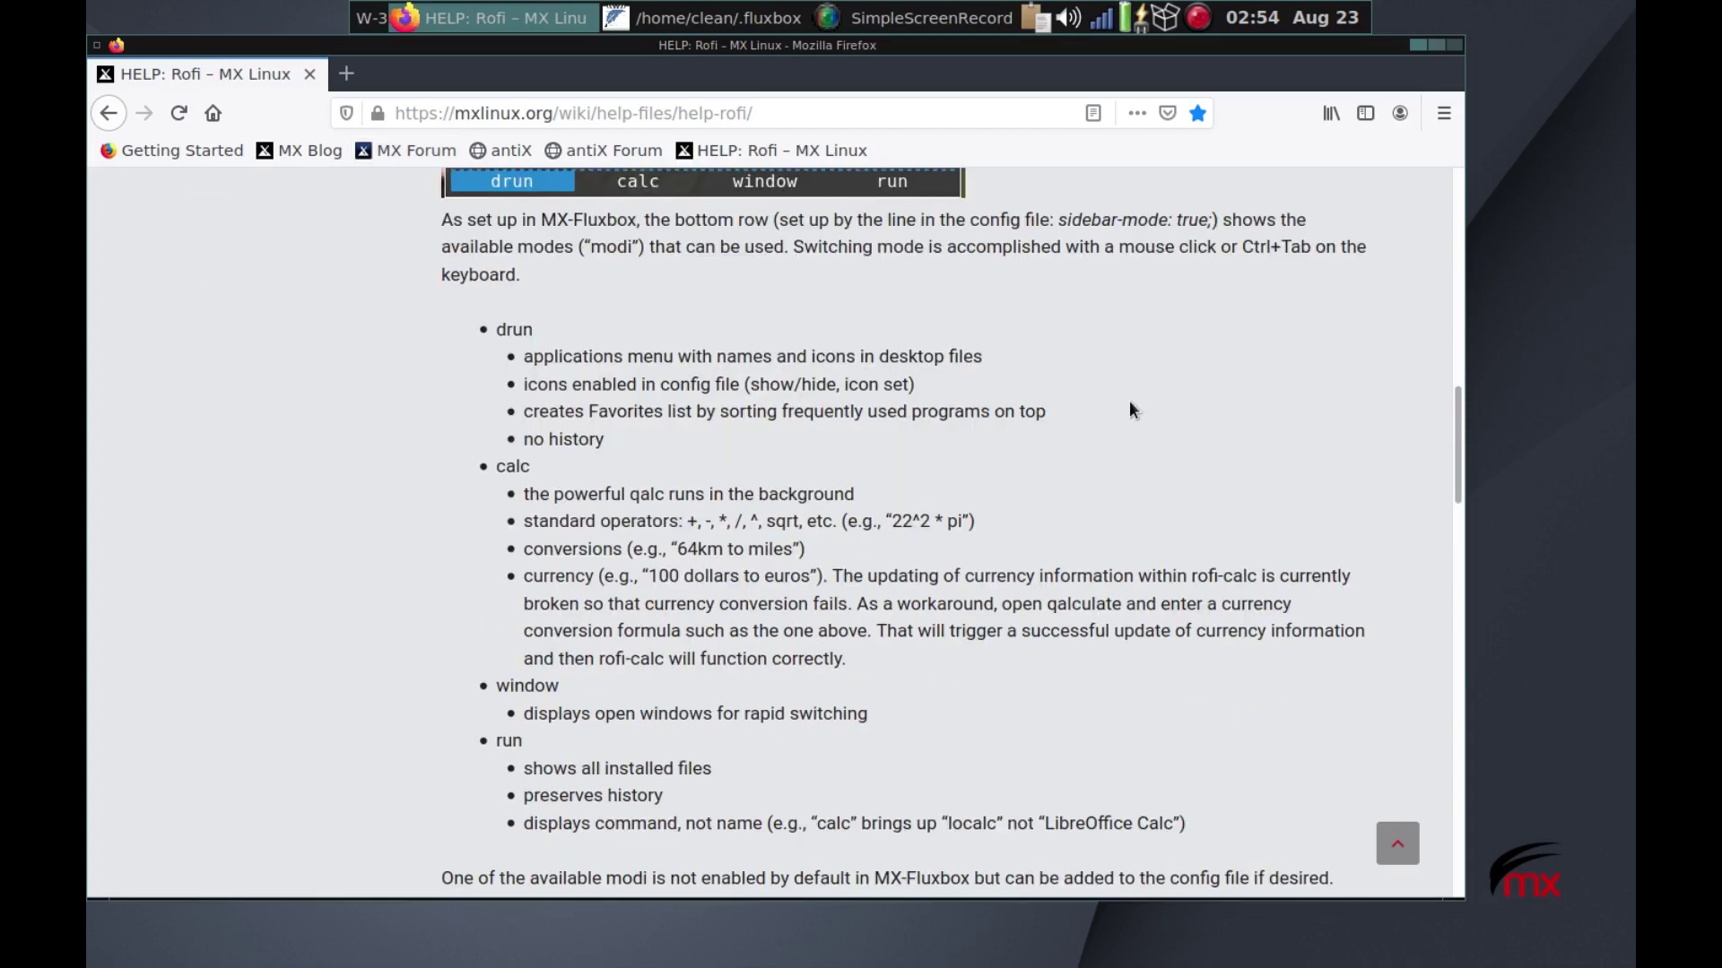
scroll(1121, 372, down, 3)
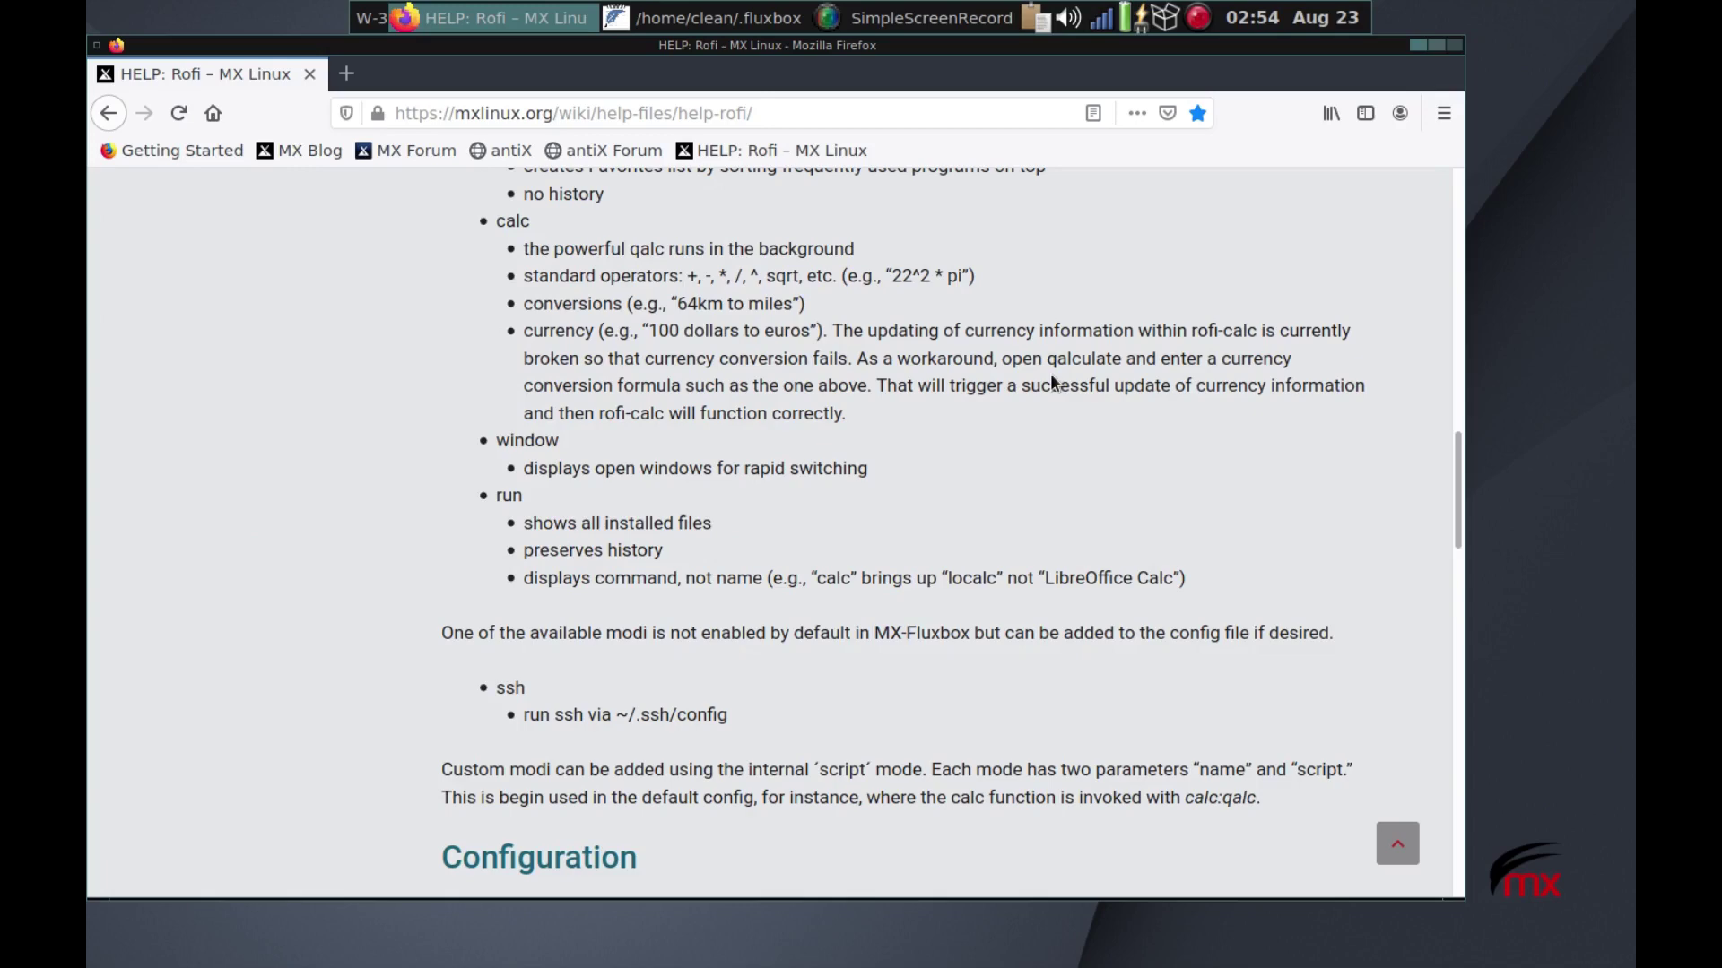
scroll(1130, 352, down, 1)
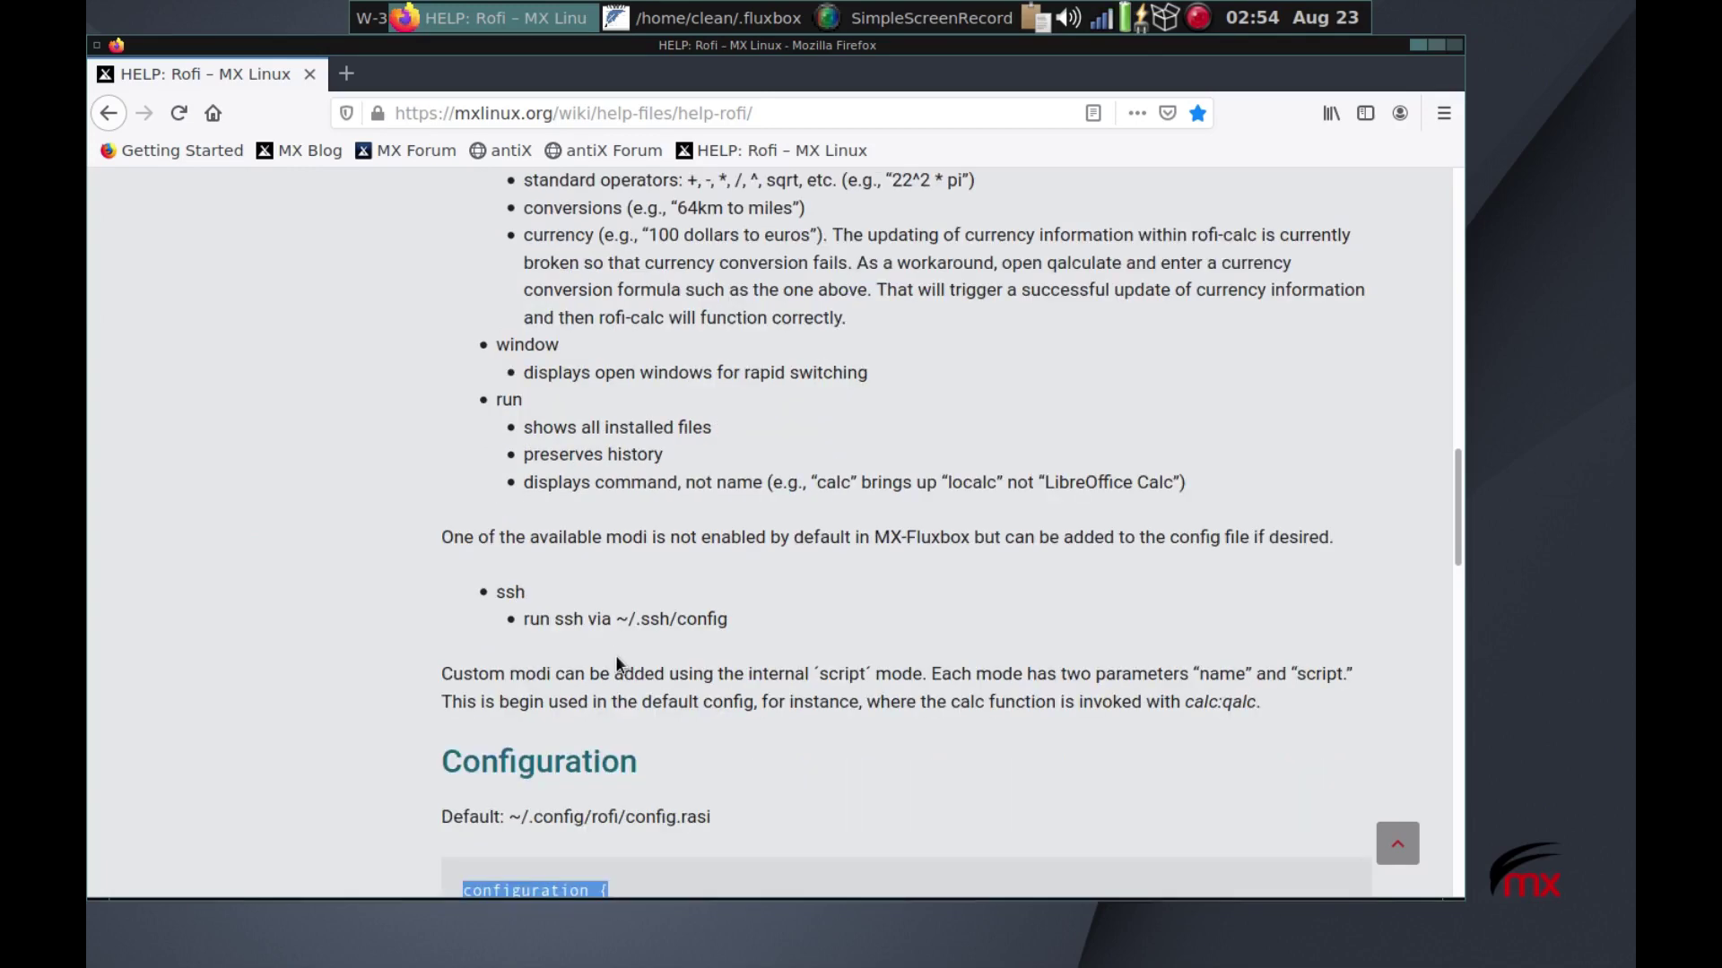
scroll(828, 571, down, 1)
scroll(1185, 797, down, 12)
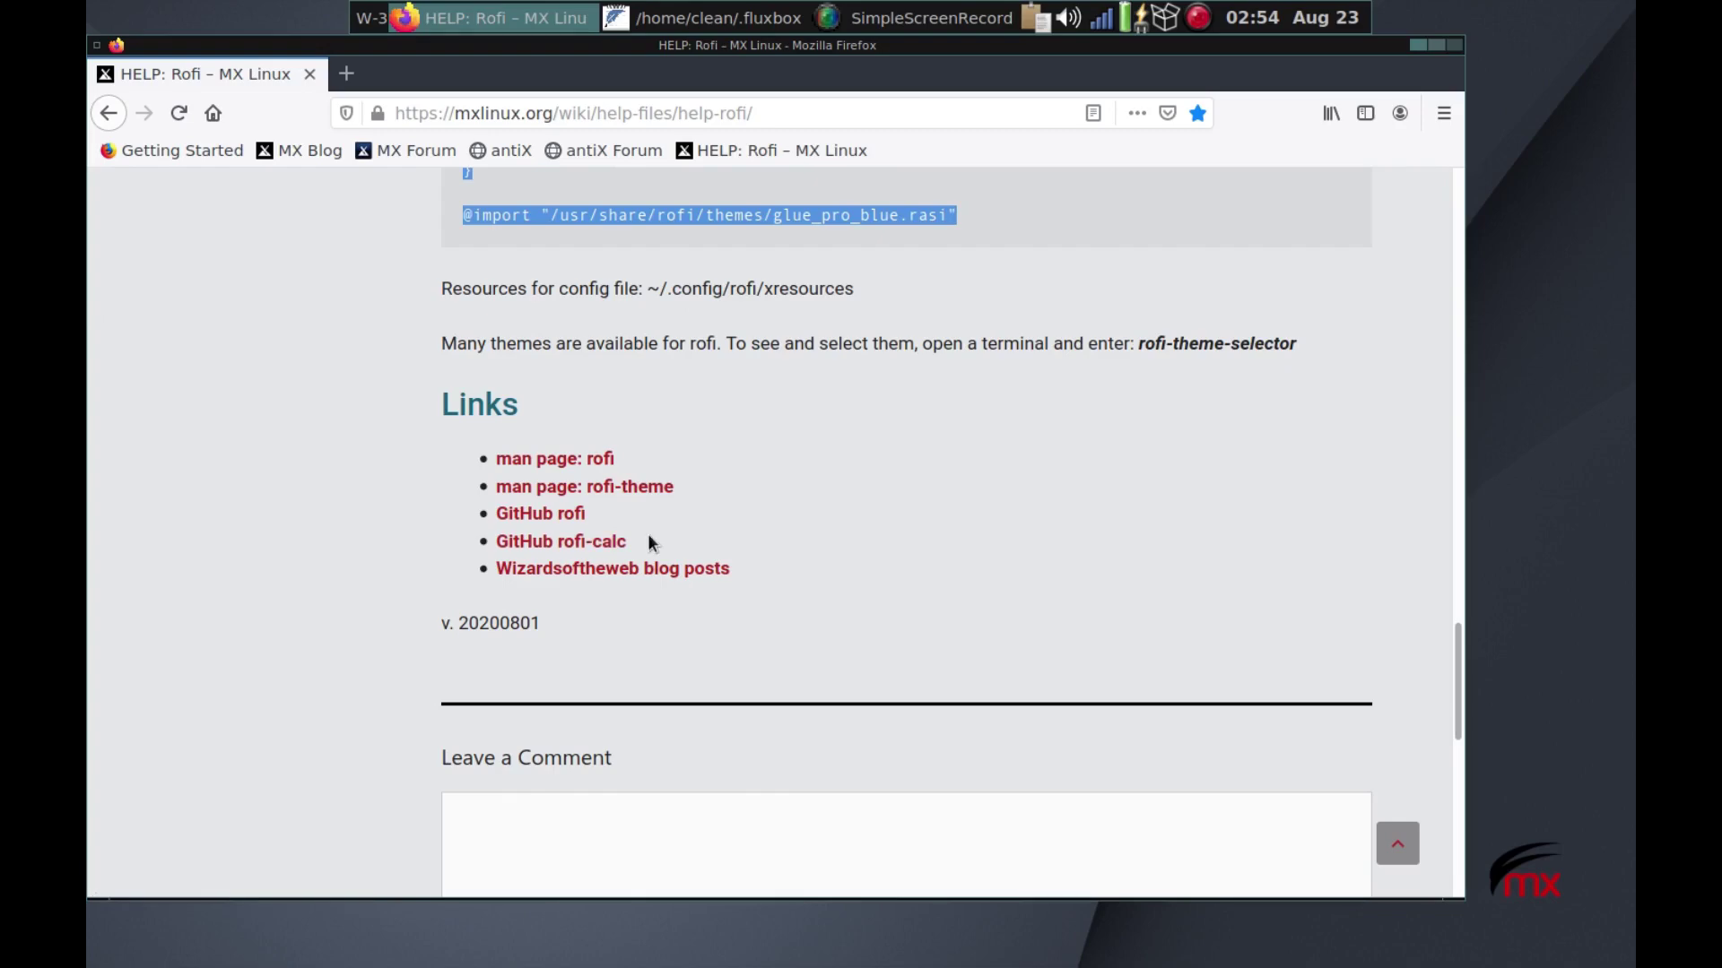
Step: Launch Rofi with Super+Space and cycle through calc, window and run modes back to drun
click(459, 13)
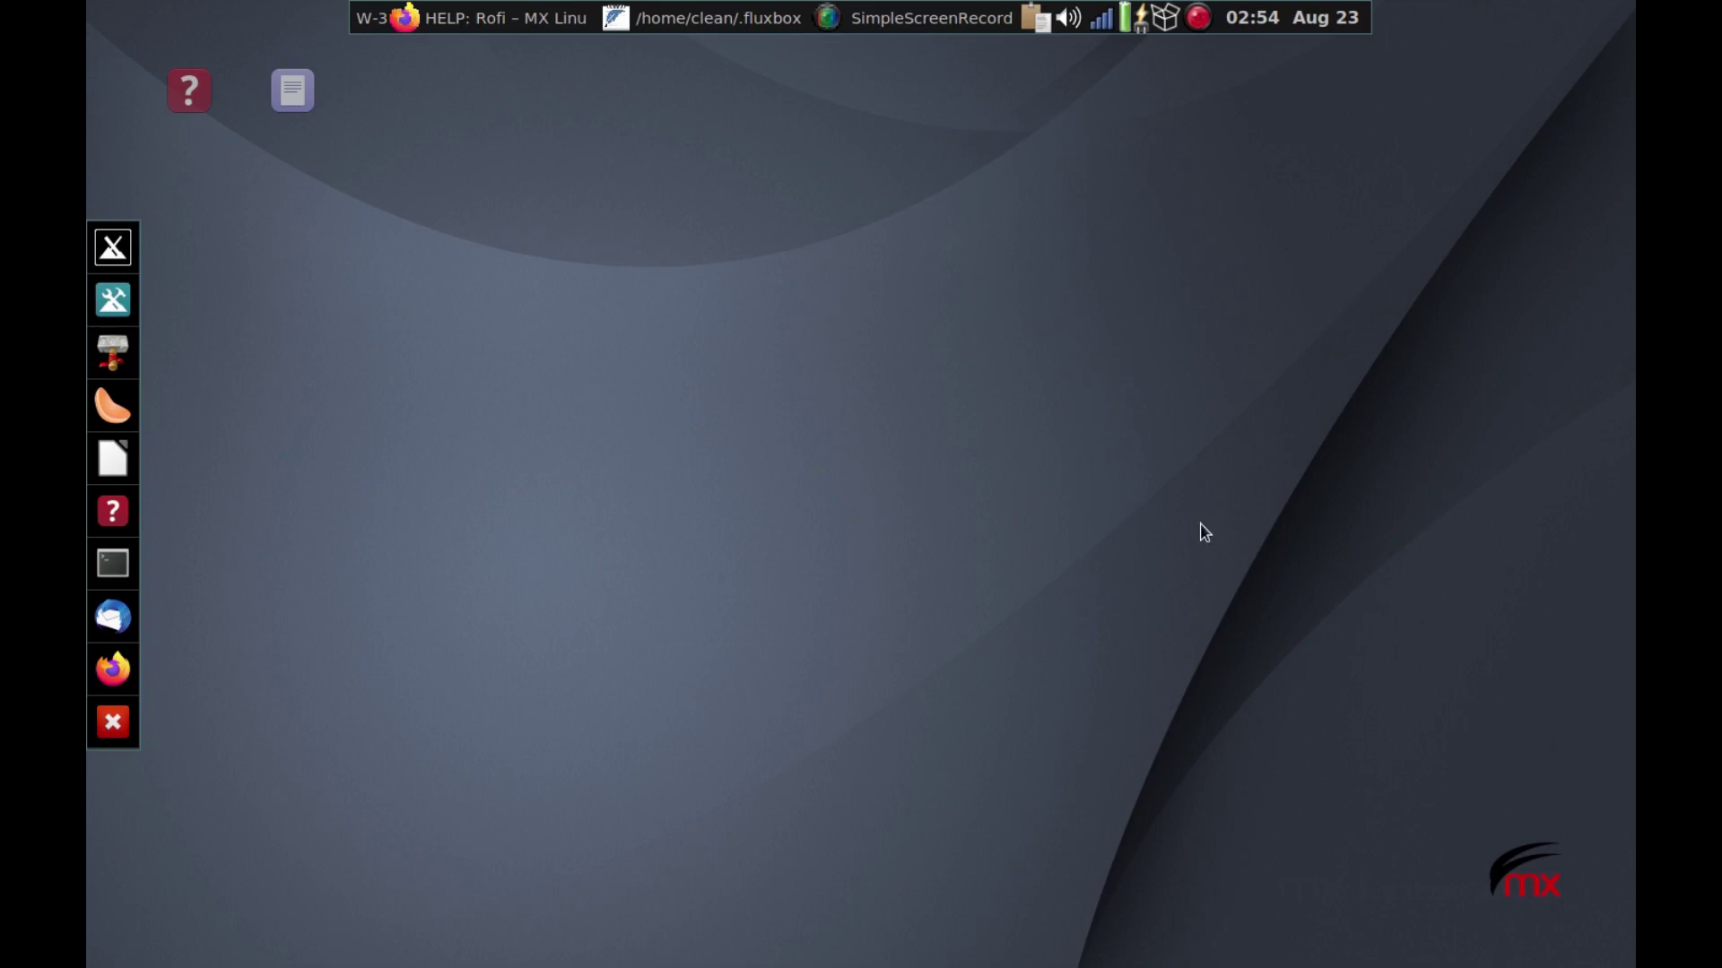
key(super+space)
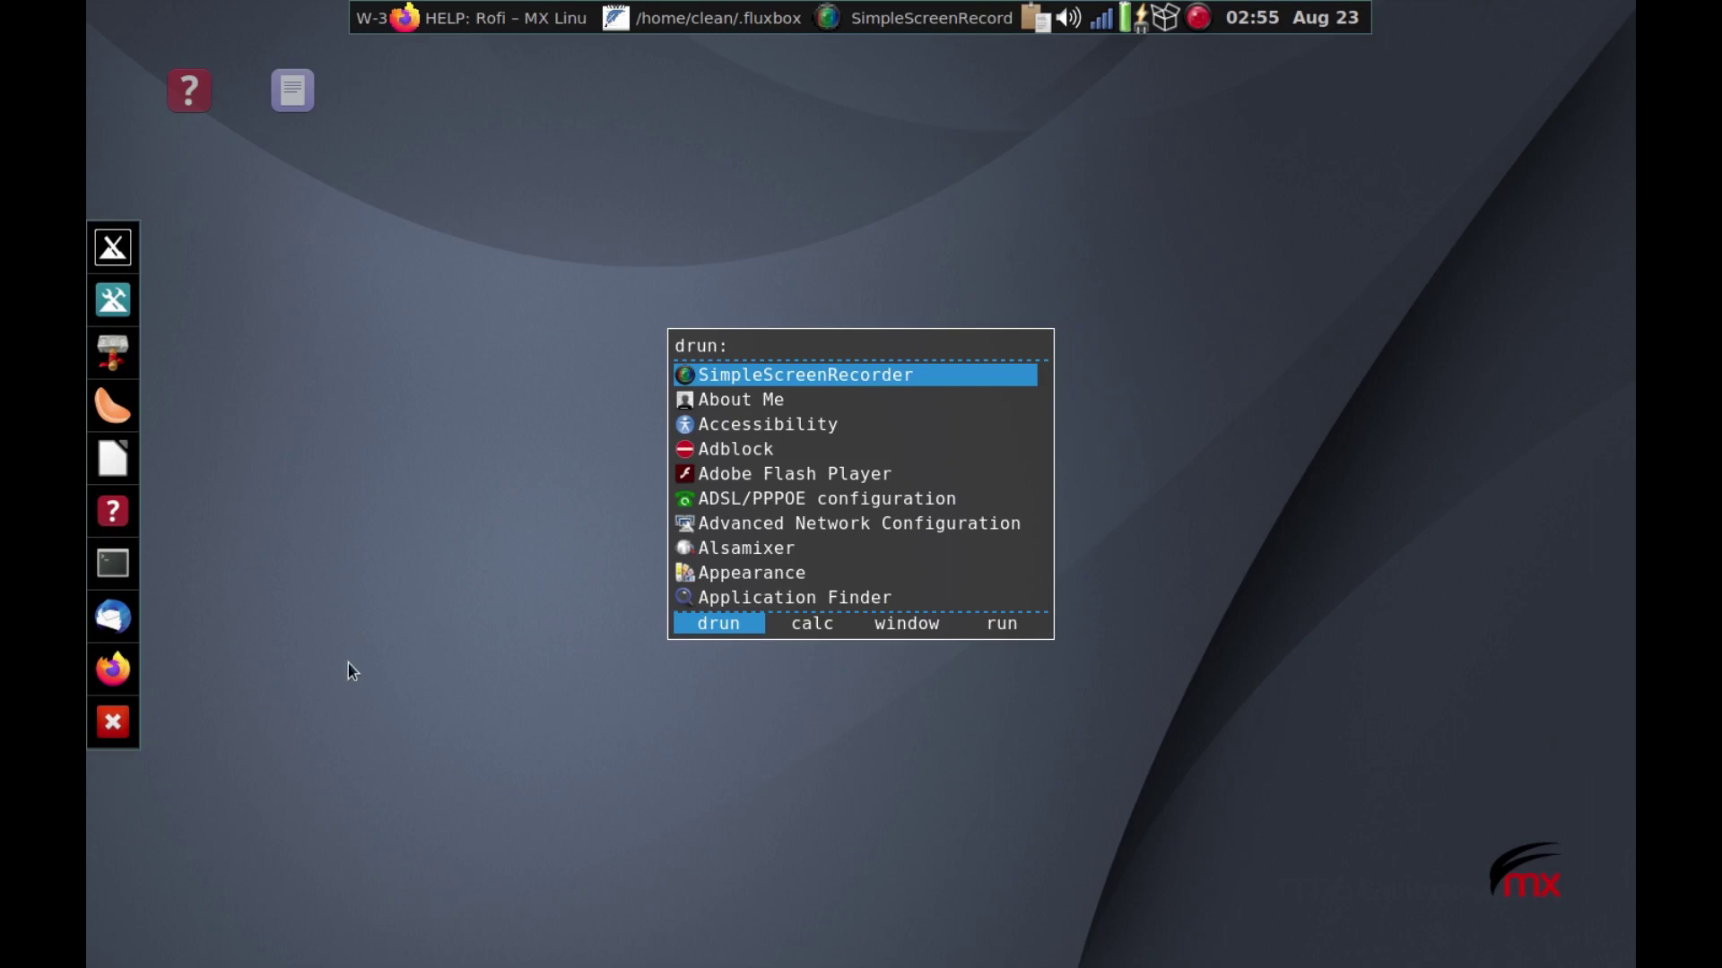
key(shift+Right)
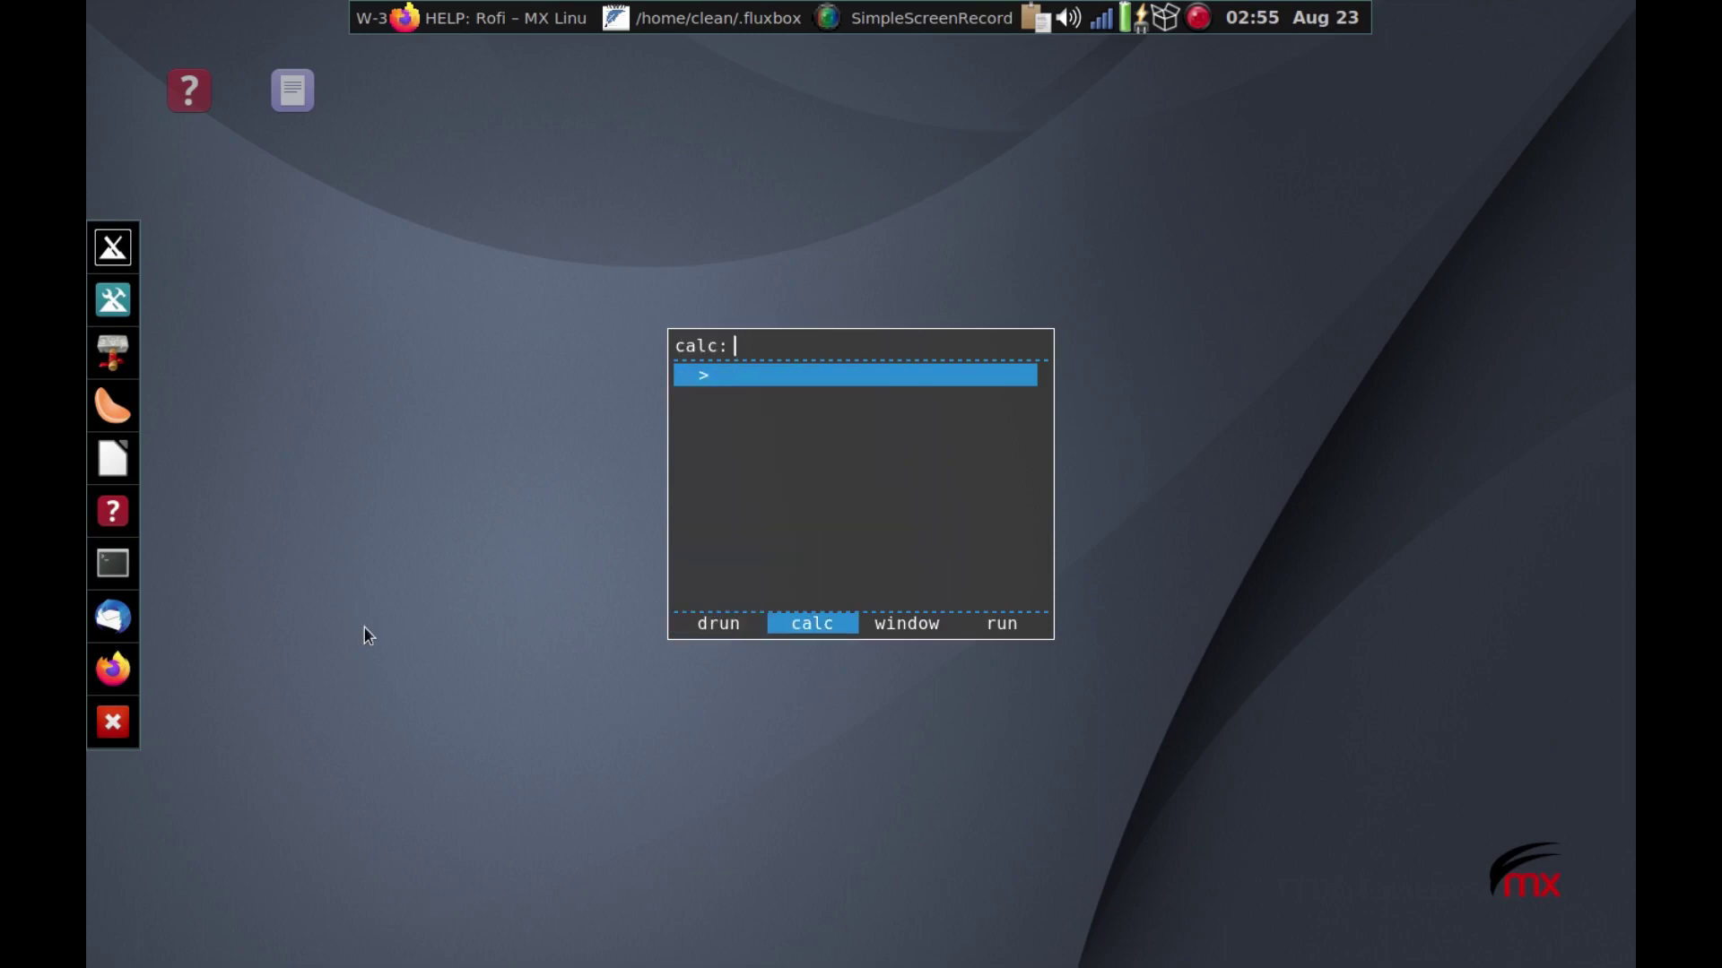
key(shift+Right)
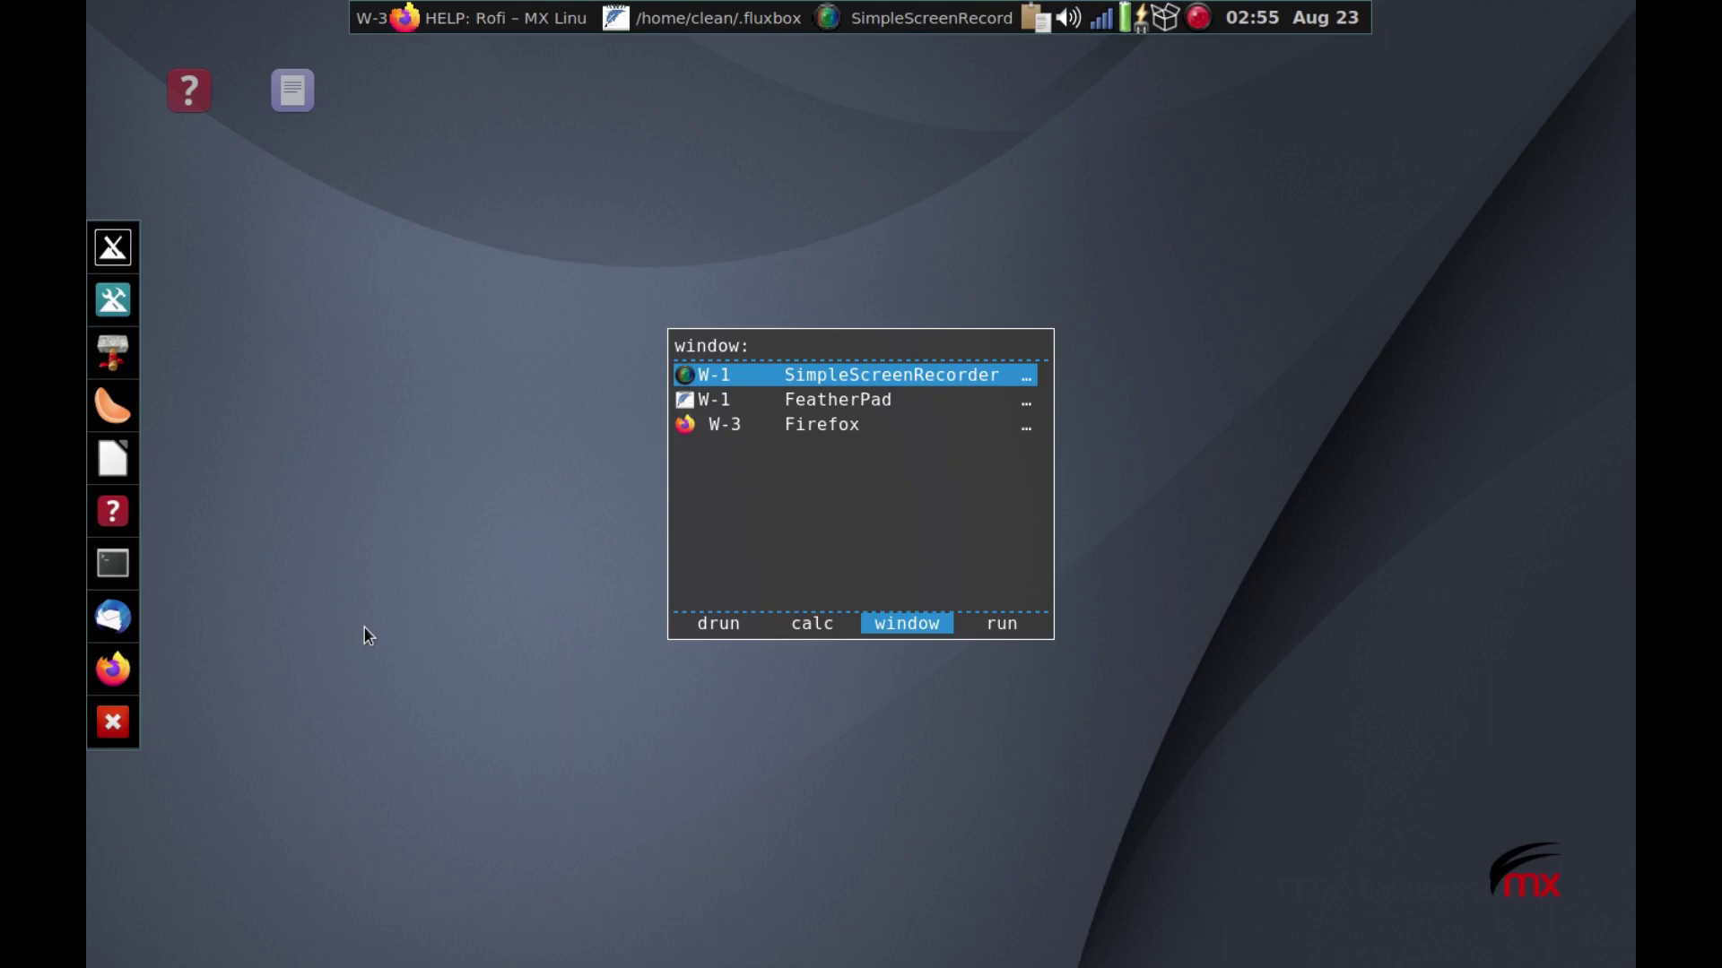
key(shift+Right)
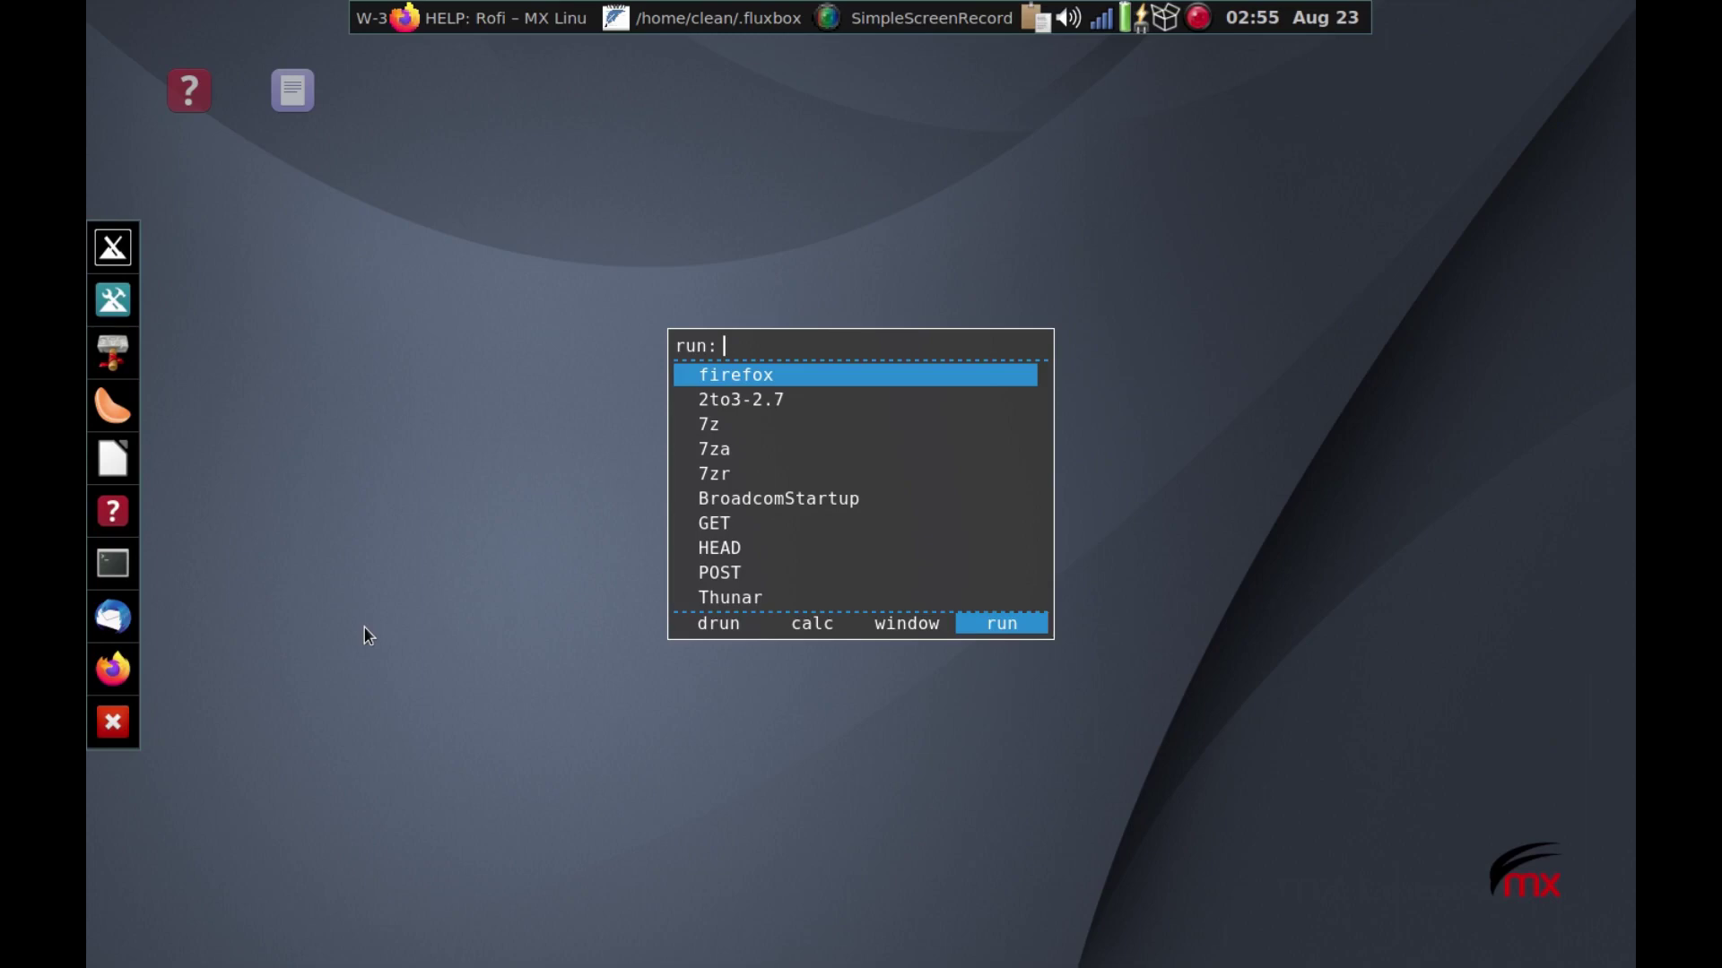
key(shift+Right)
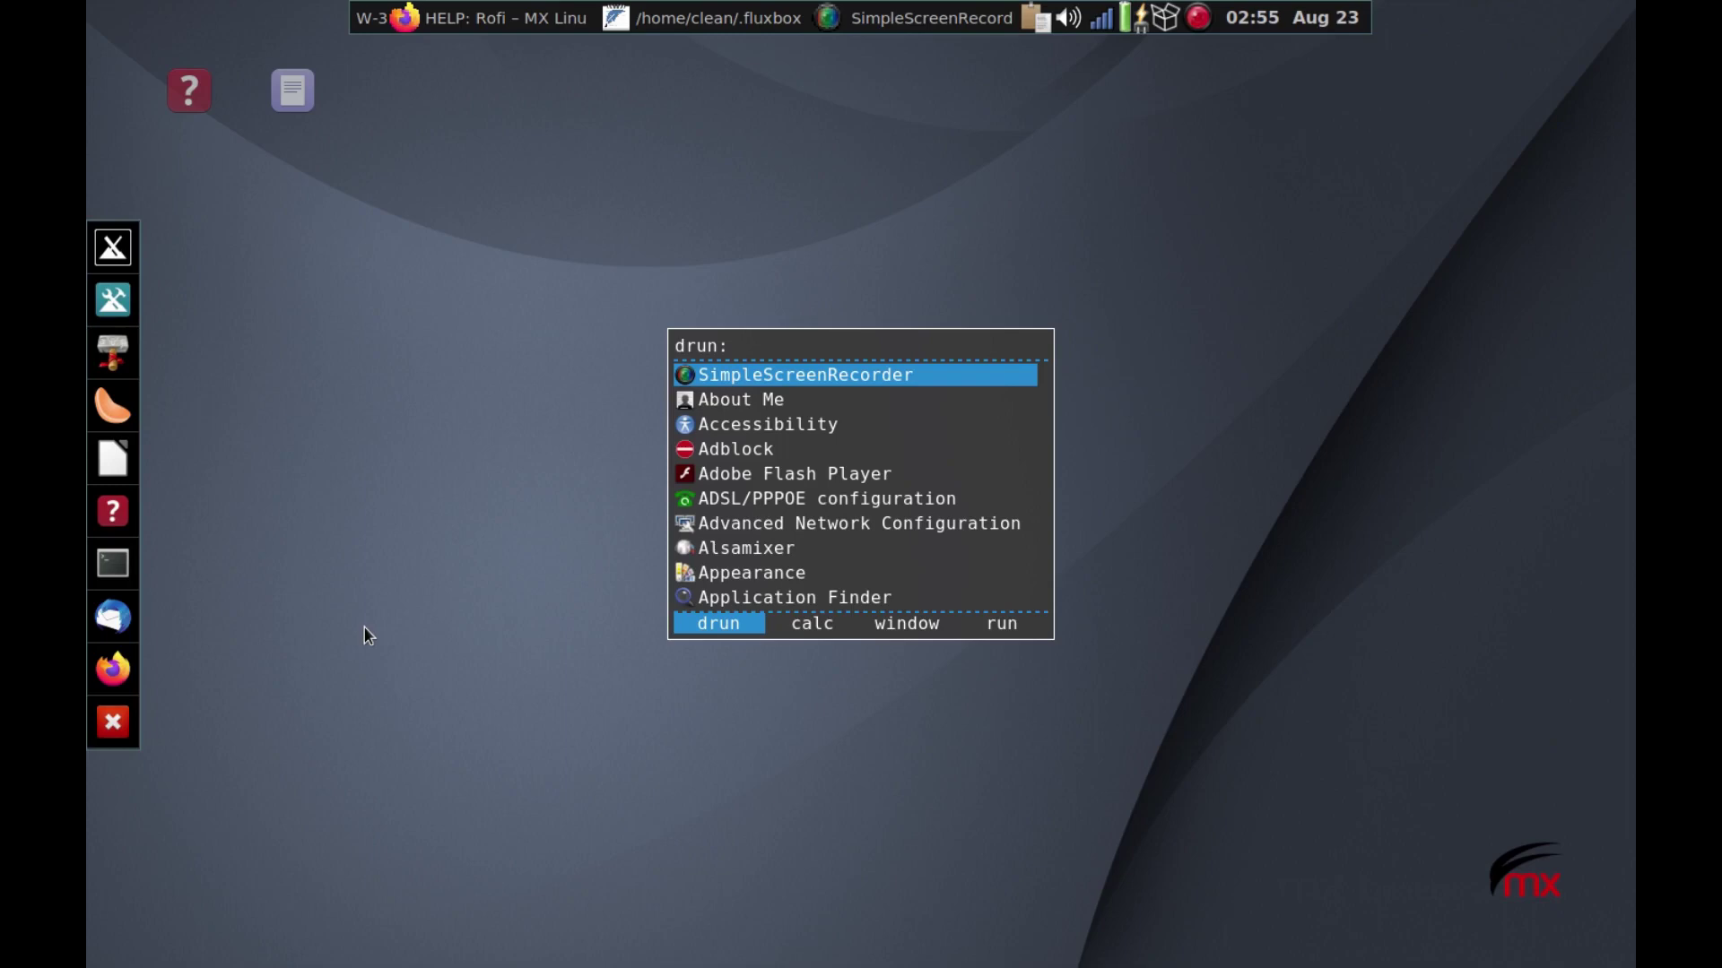
Step: Filter drun for 'pres' after trying 'spr', and highlight LibreOffice Impress
text(spr)
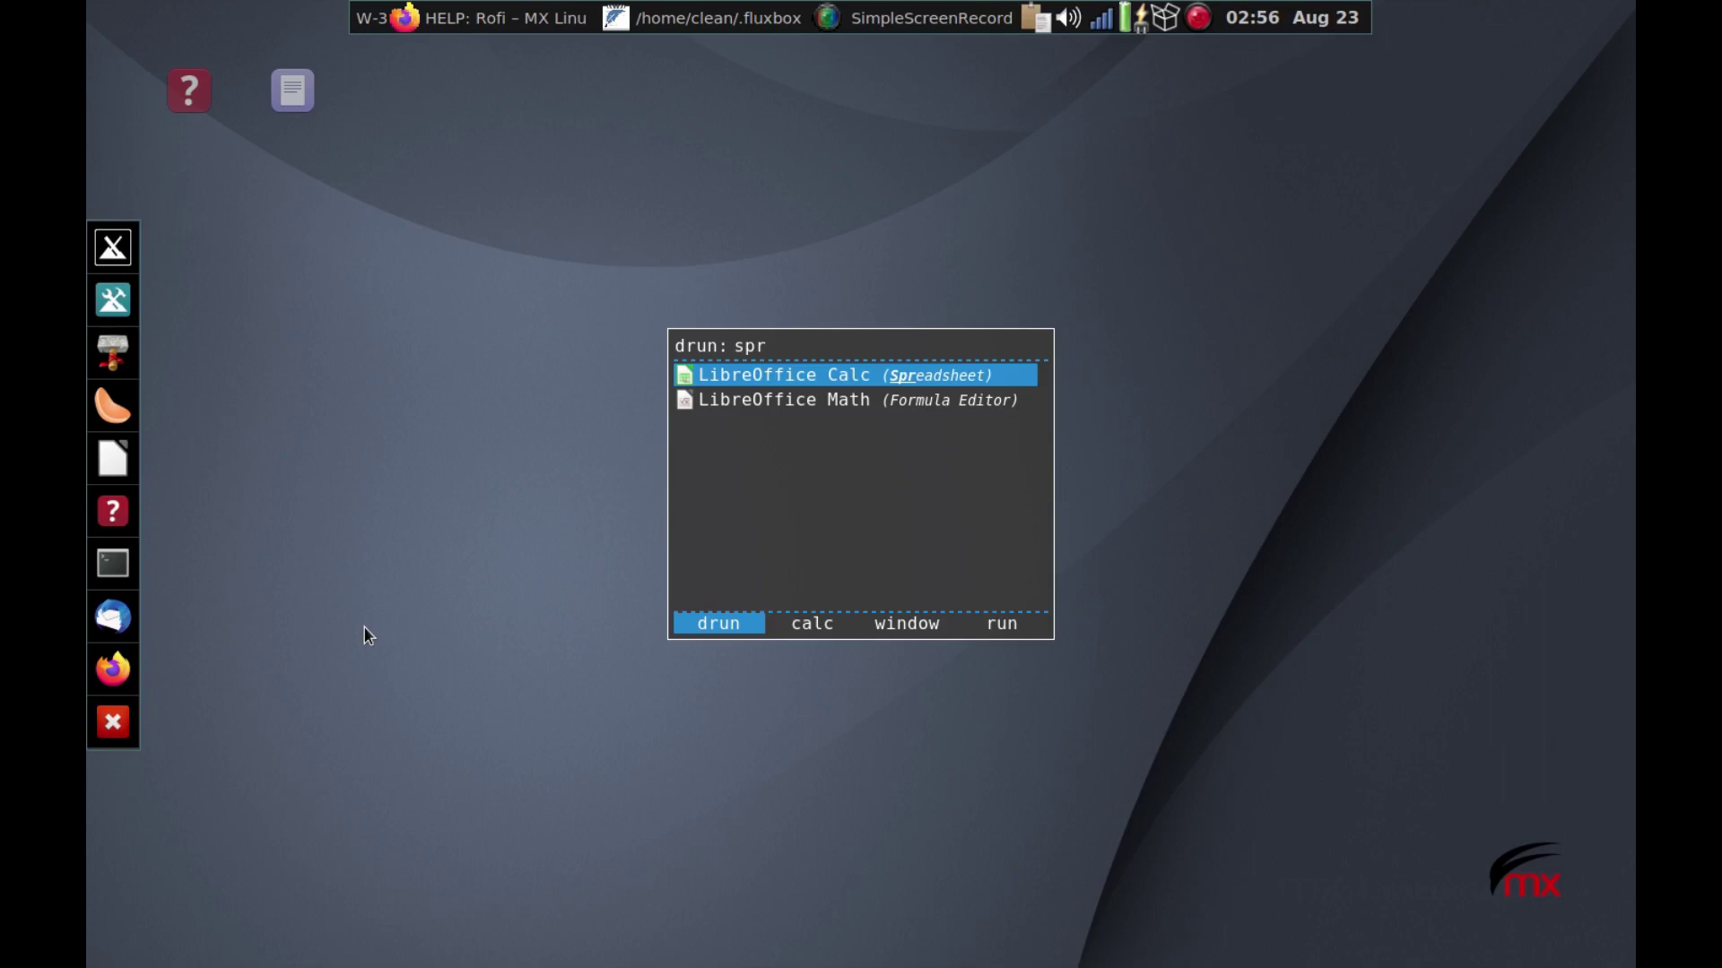
key(BackSpace)
key(BackSpace)
key(BackSpace)
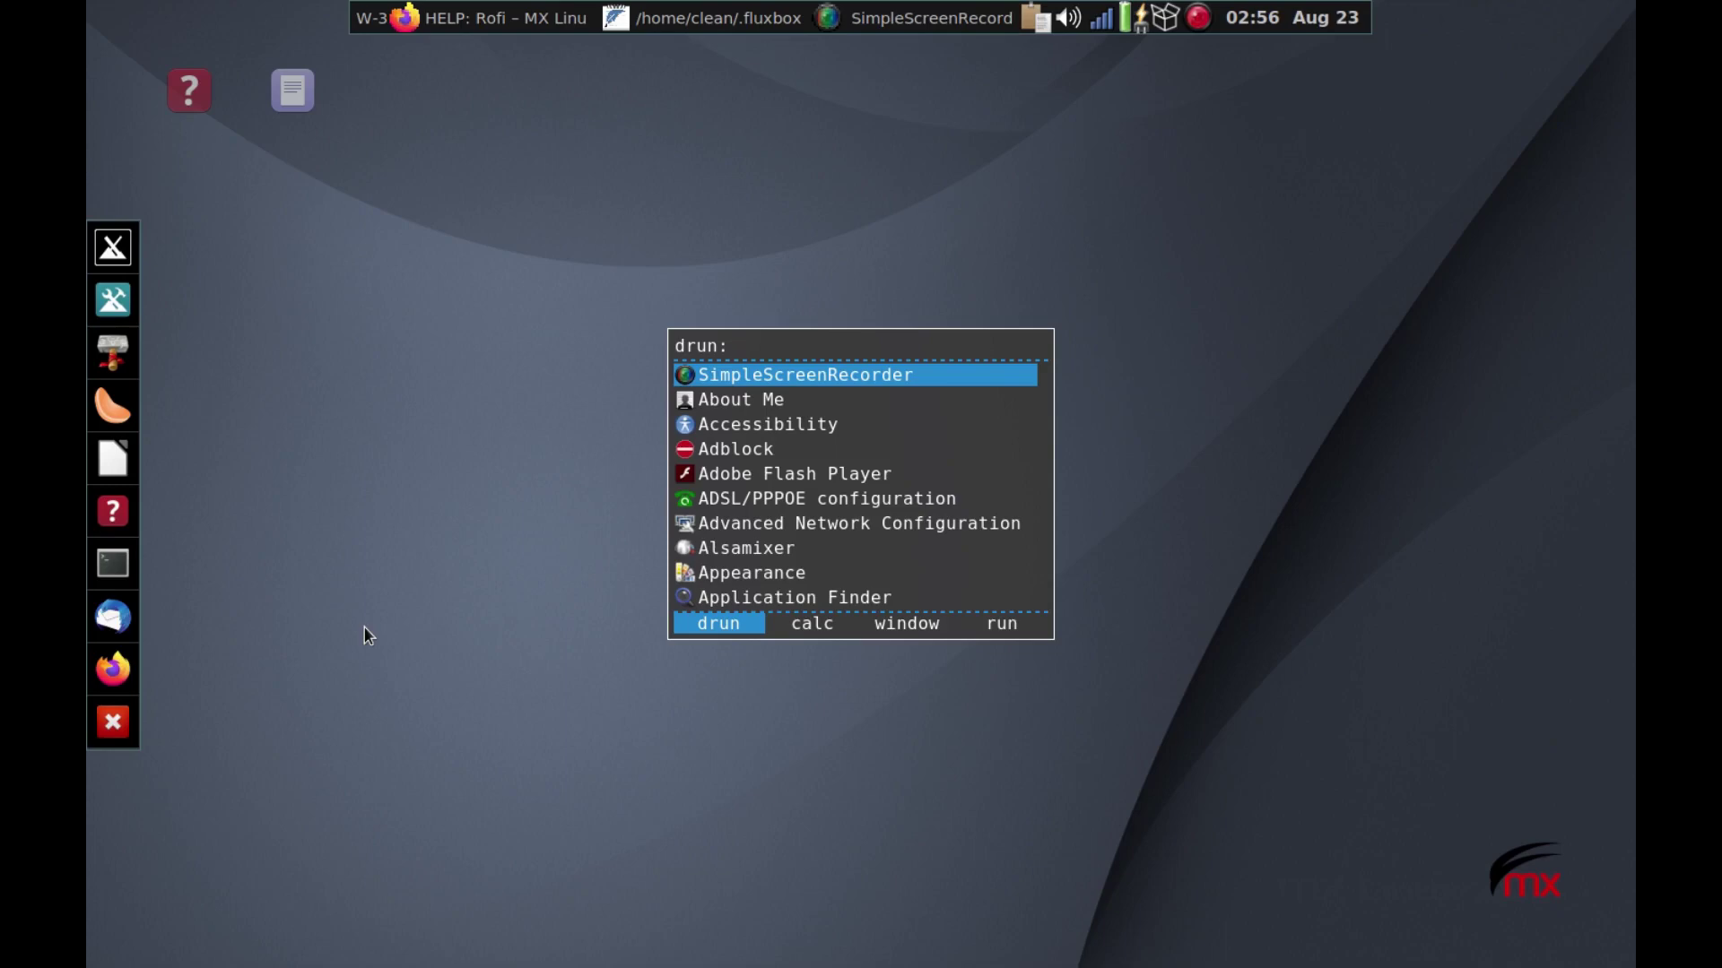
text(pres)
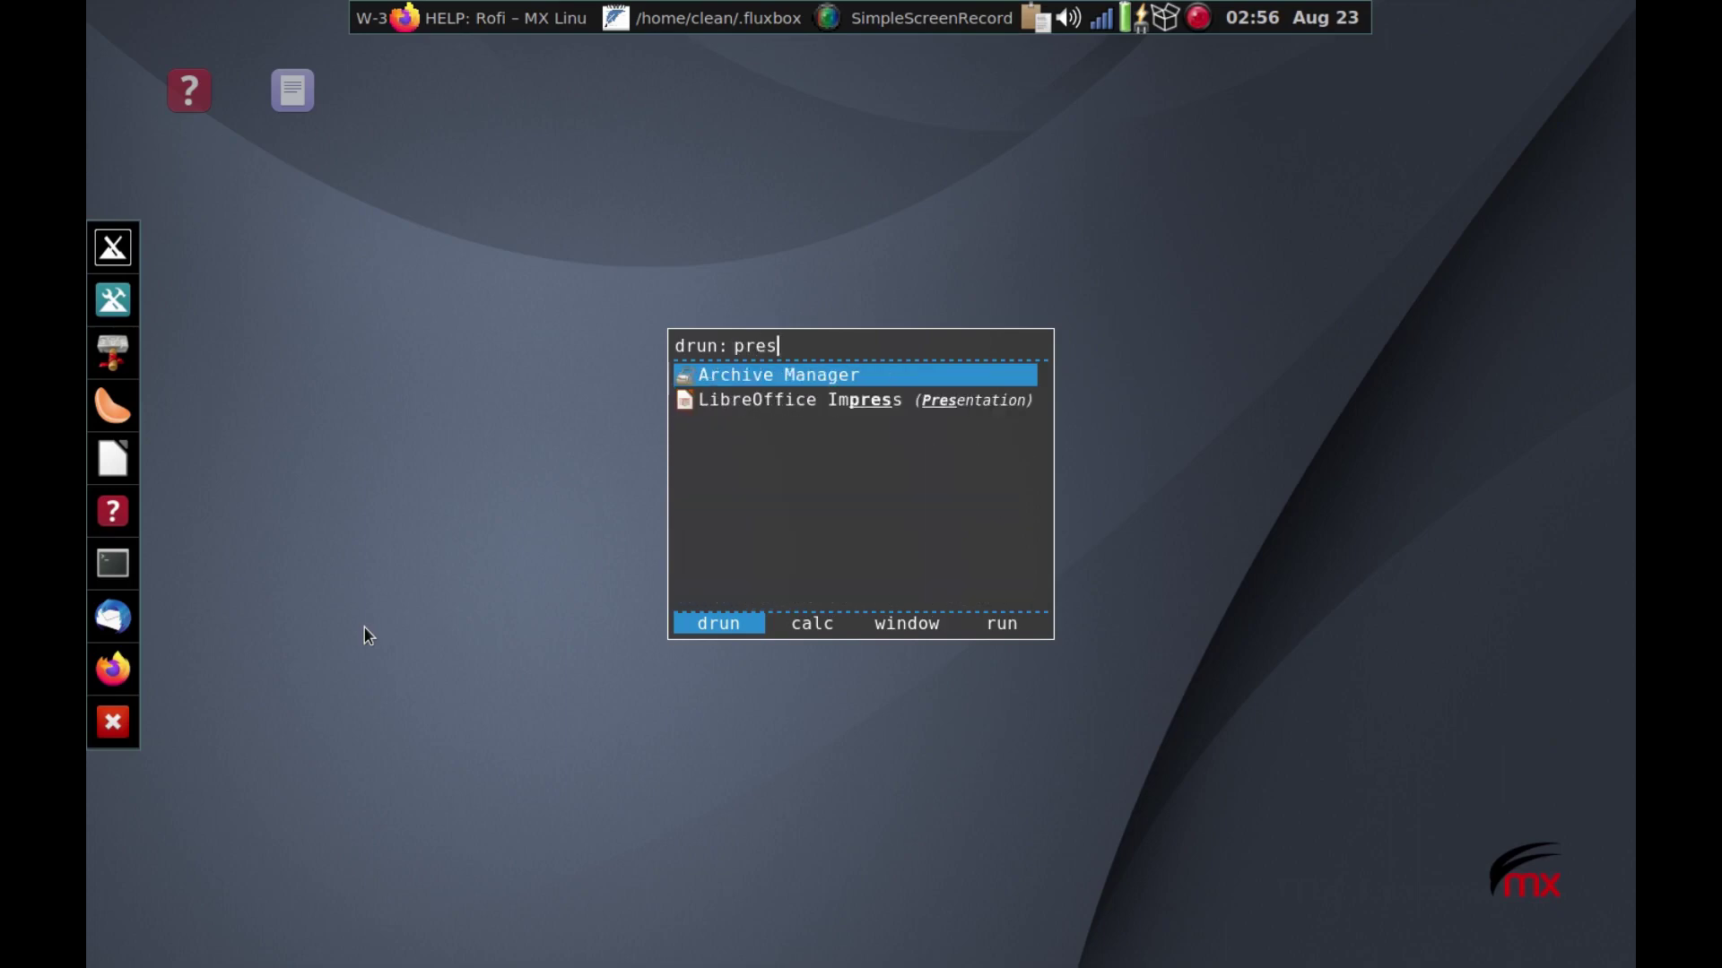
key(Down)
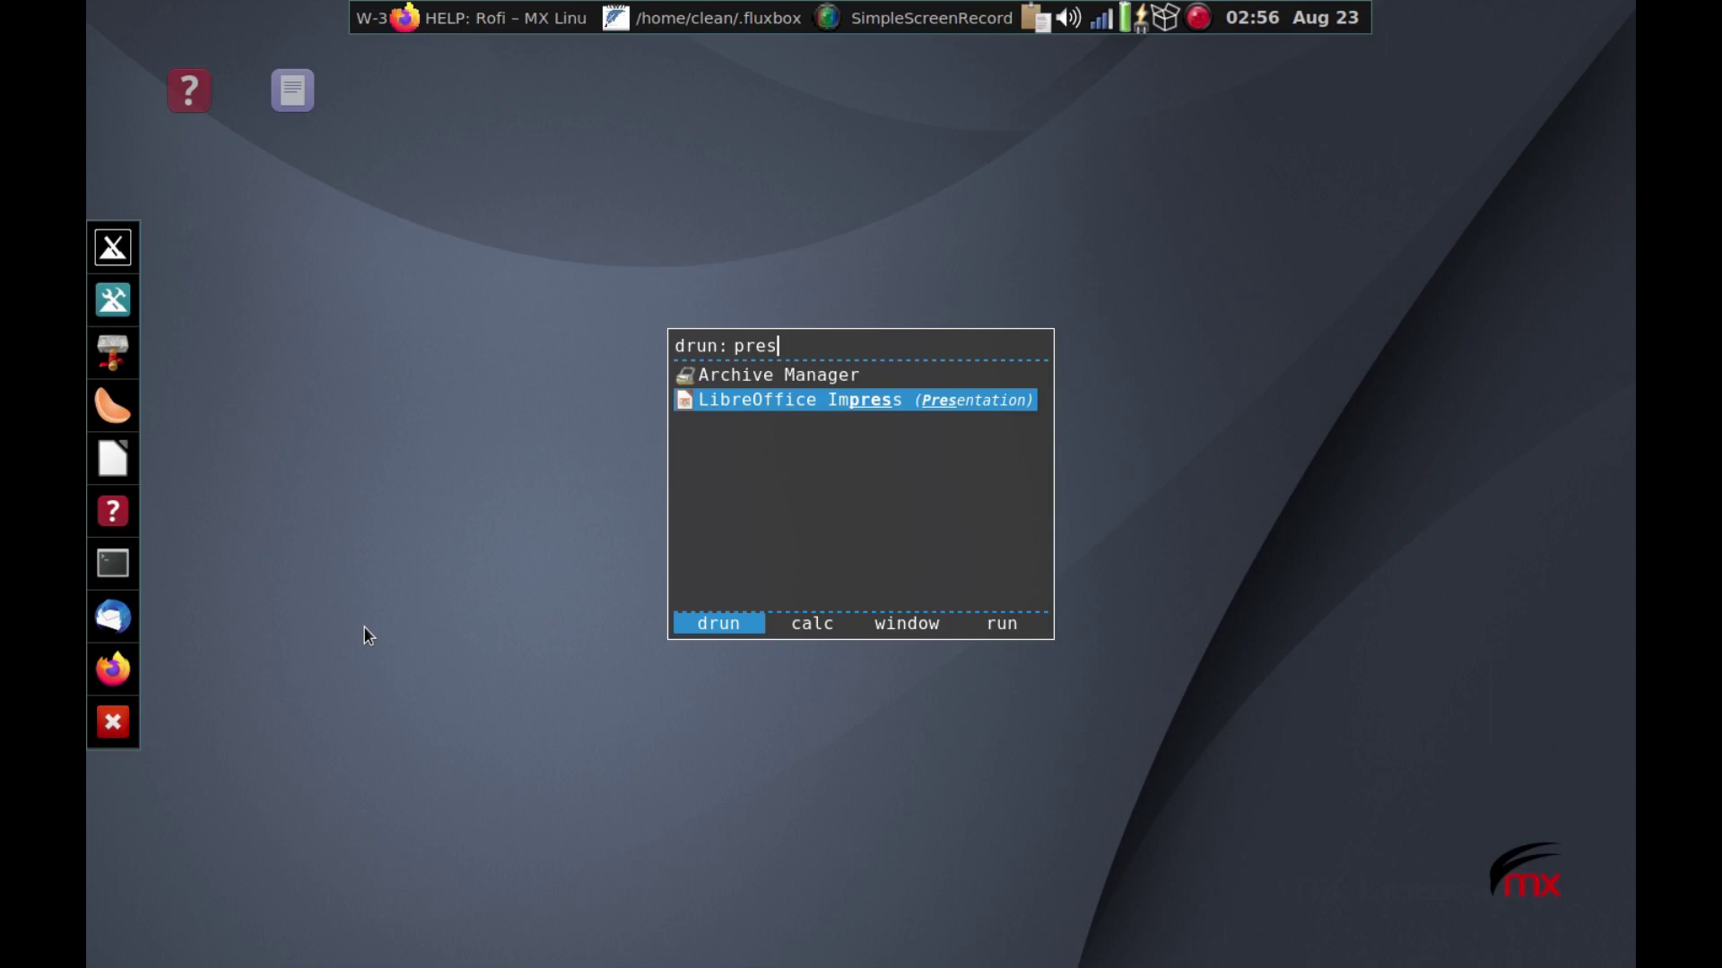
Step: In calc mode, evaluate 34*678 (23052) and then 6^2 * pi (about 113.09734)
key(shift+Right)
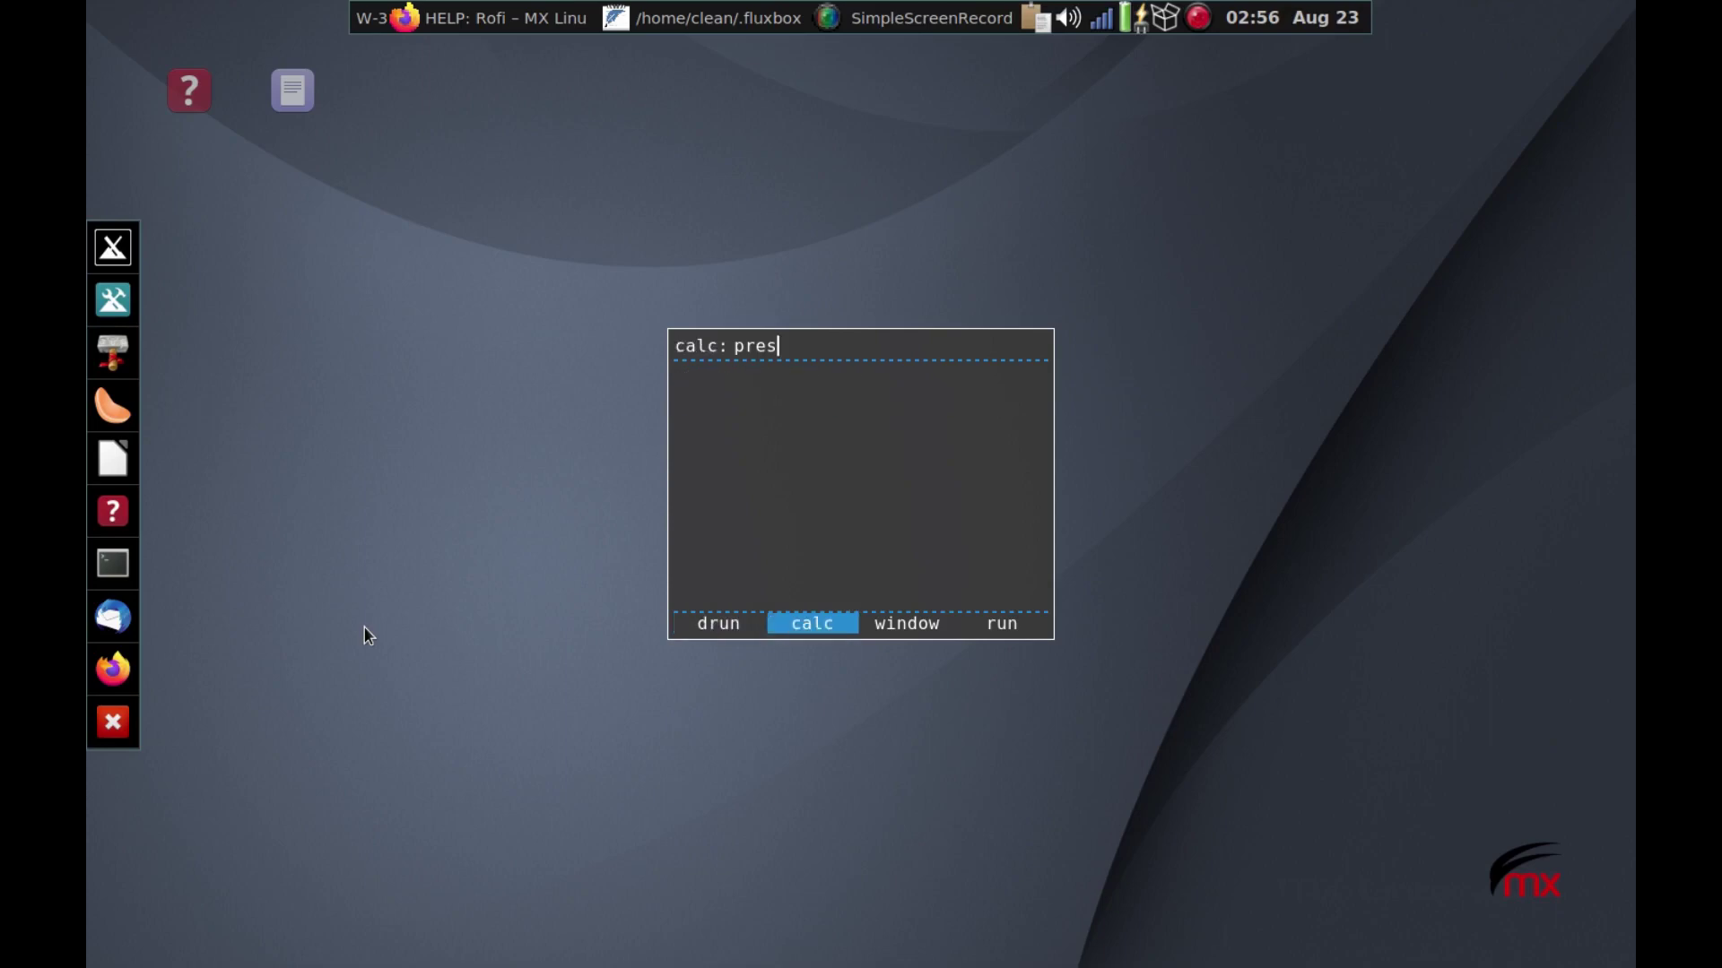
key(BackSpace)
key(BackSpace)
key(BackSpace)
key(BackSpace)
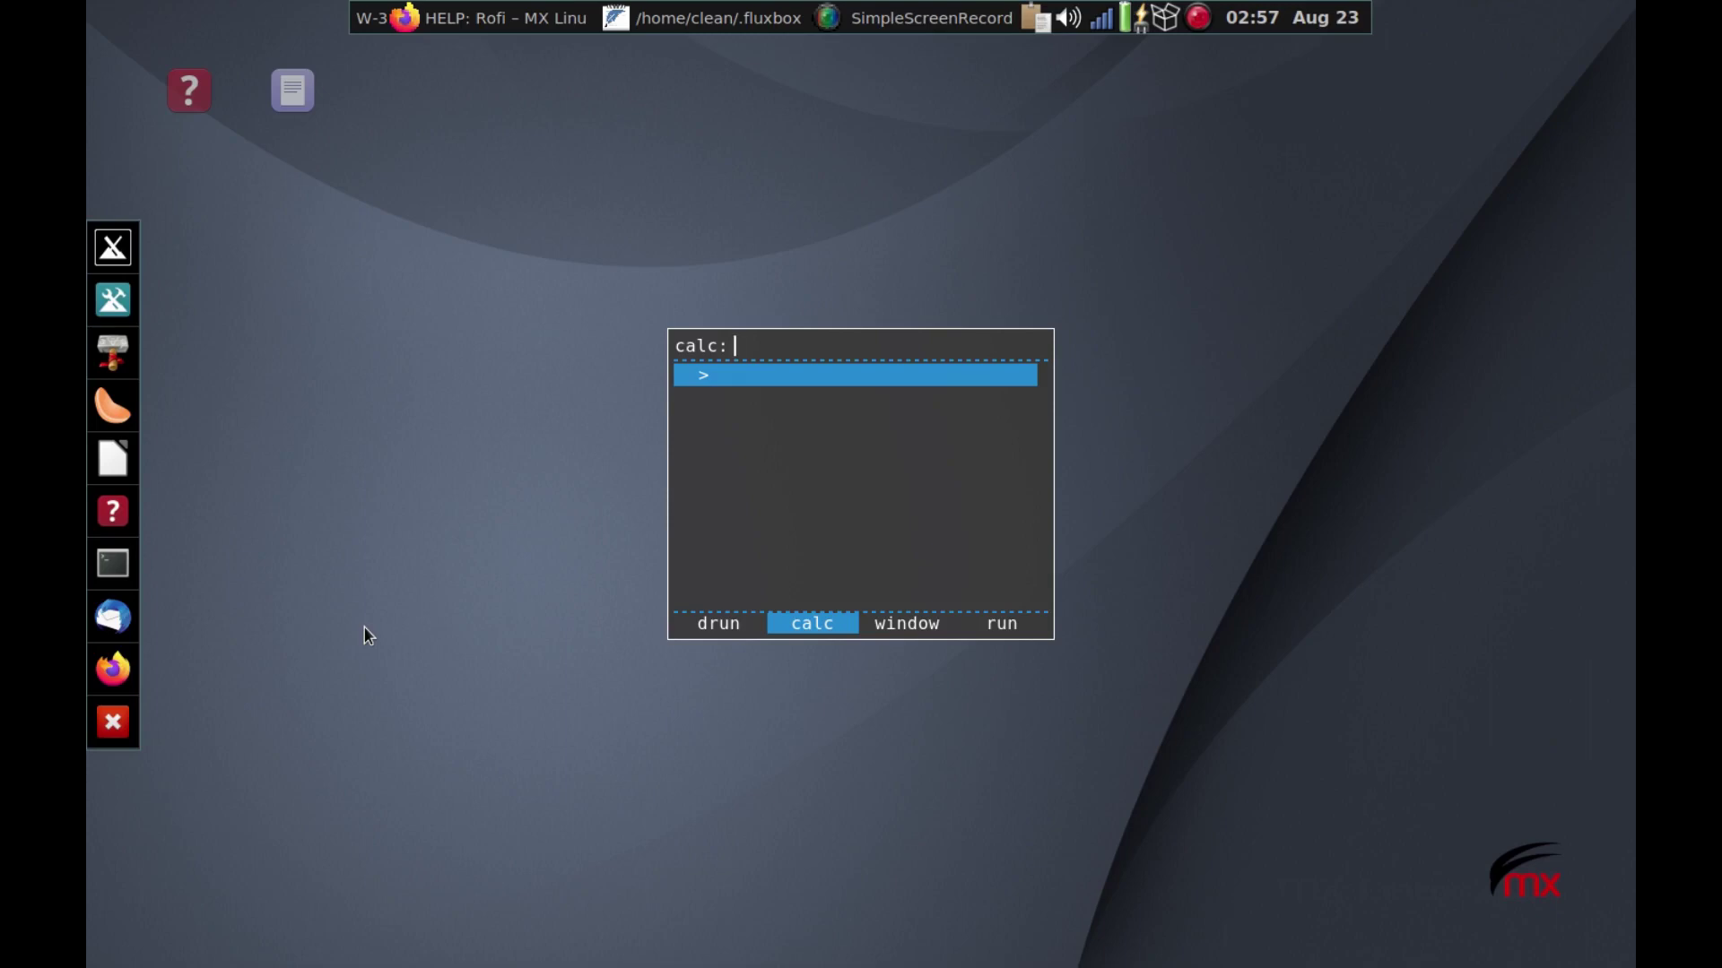
text(34)
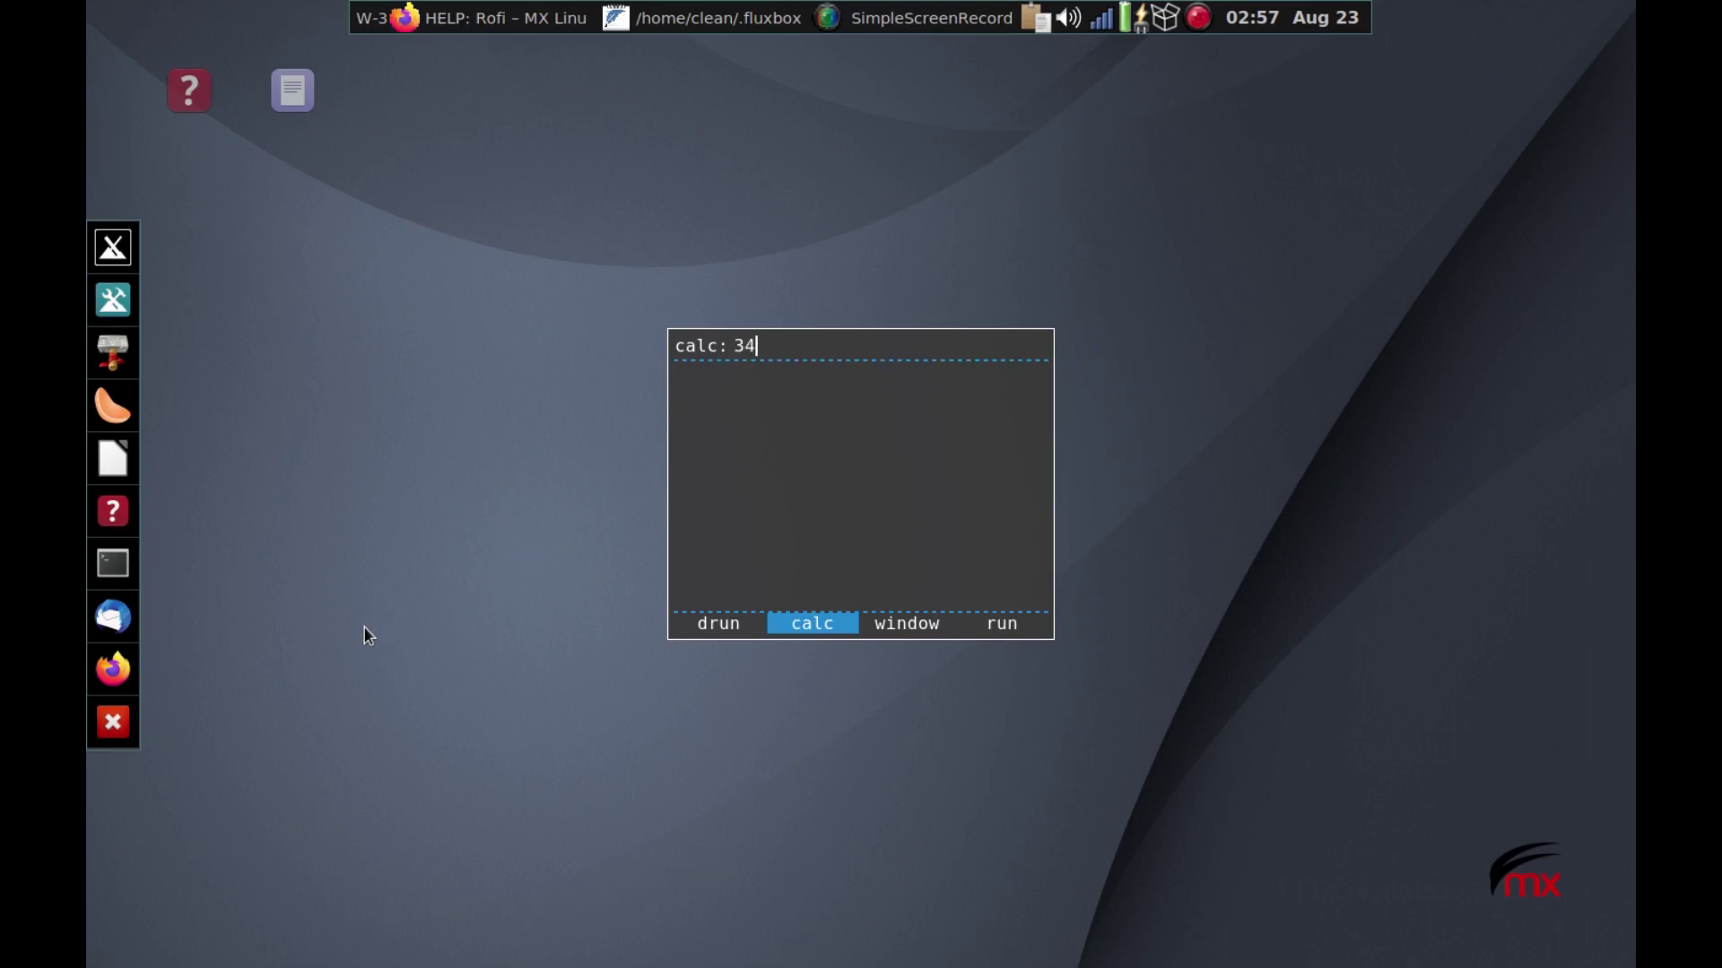
text(*678)
key(Return)
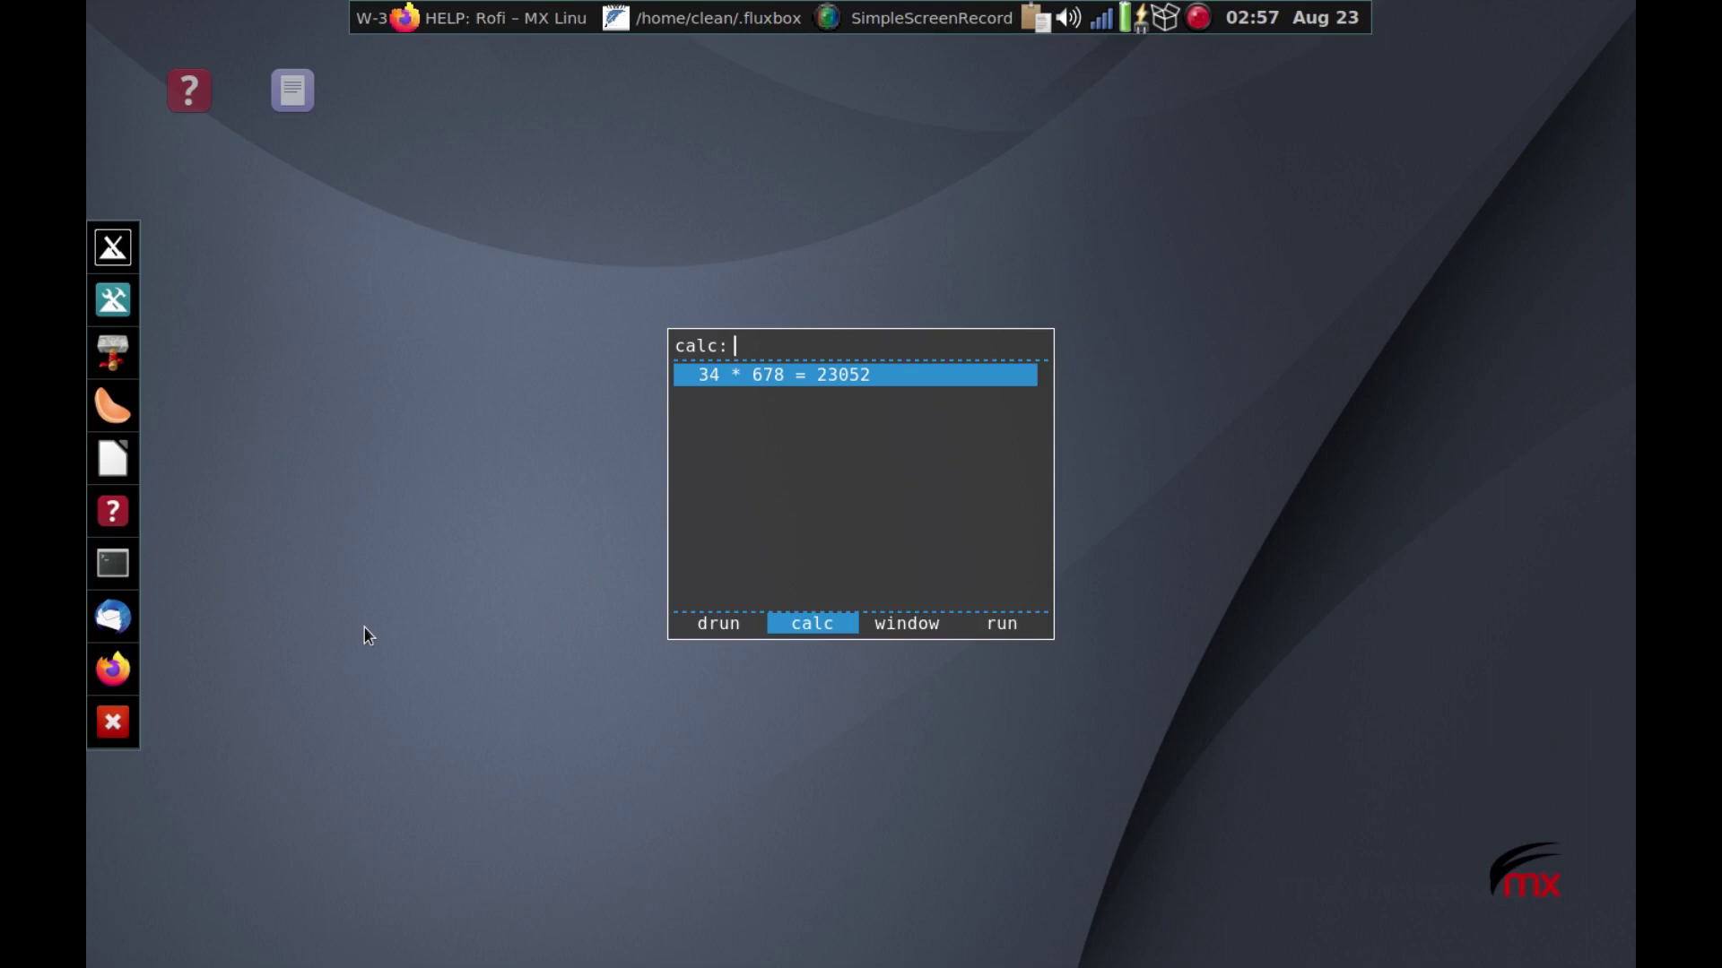
text(6^2)
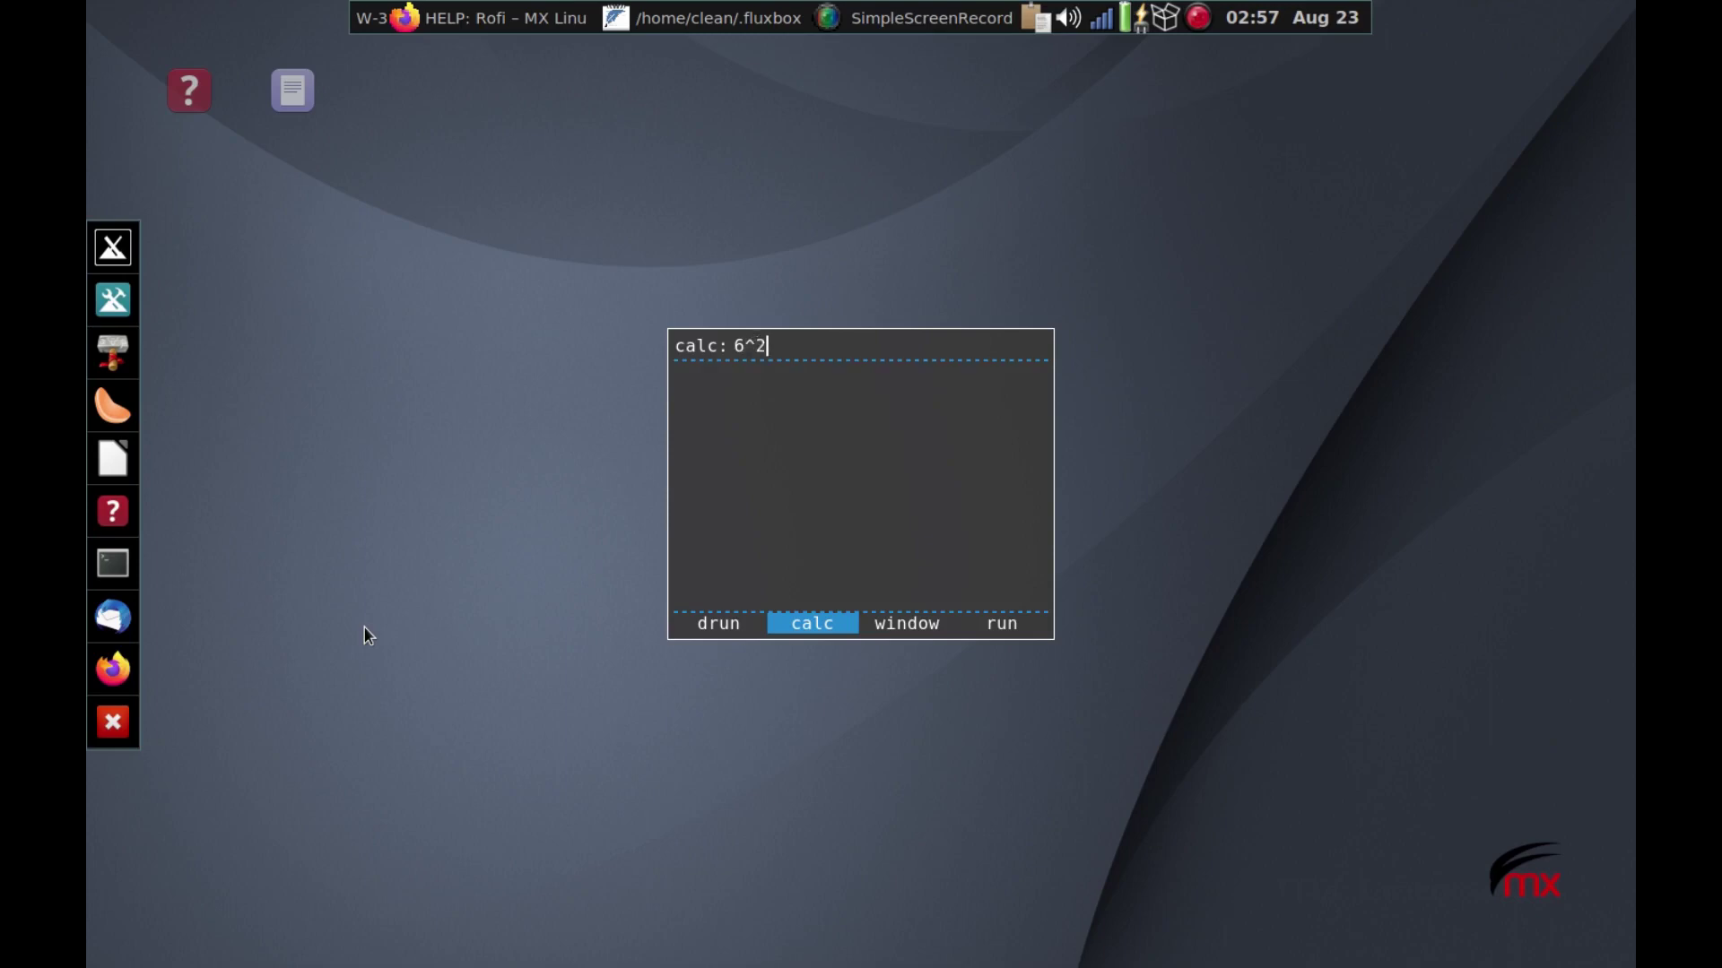
text( * pi)
key(Return)
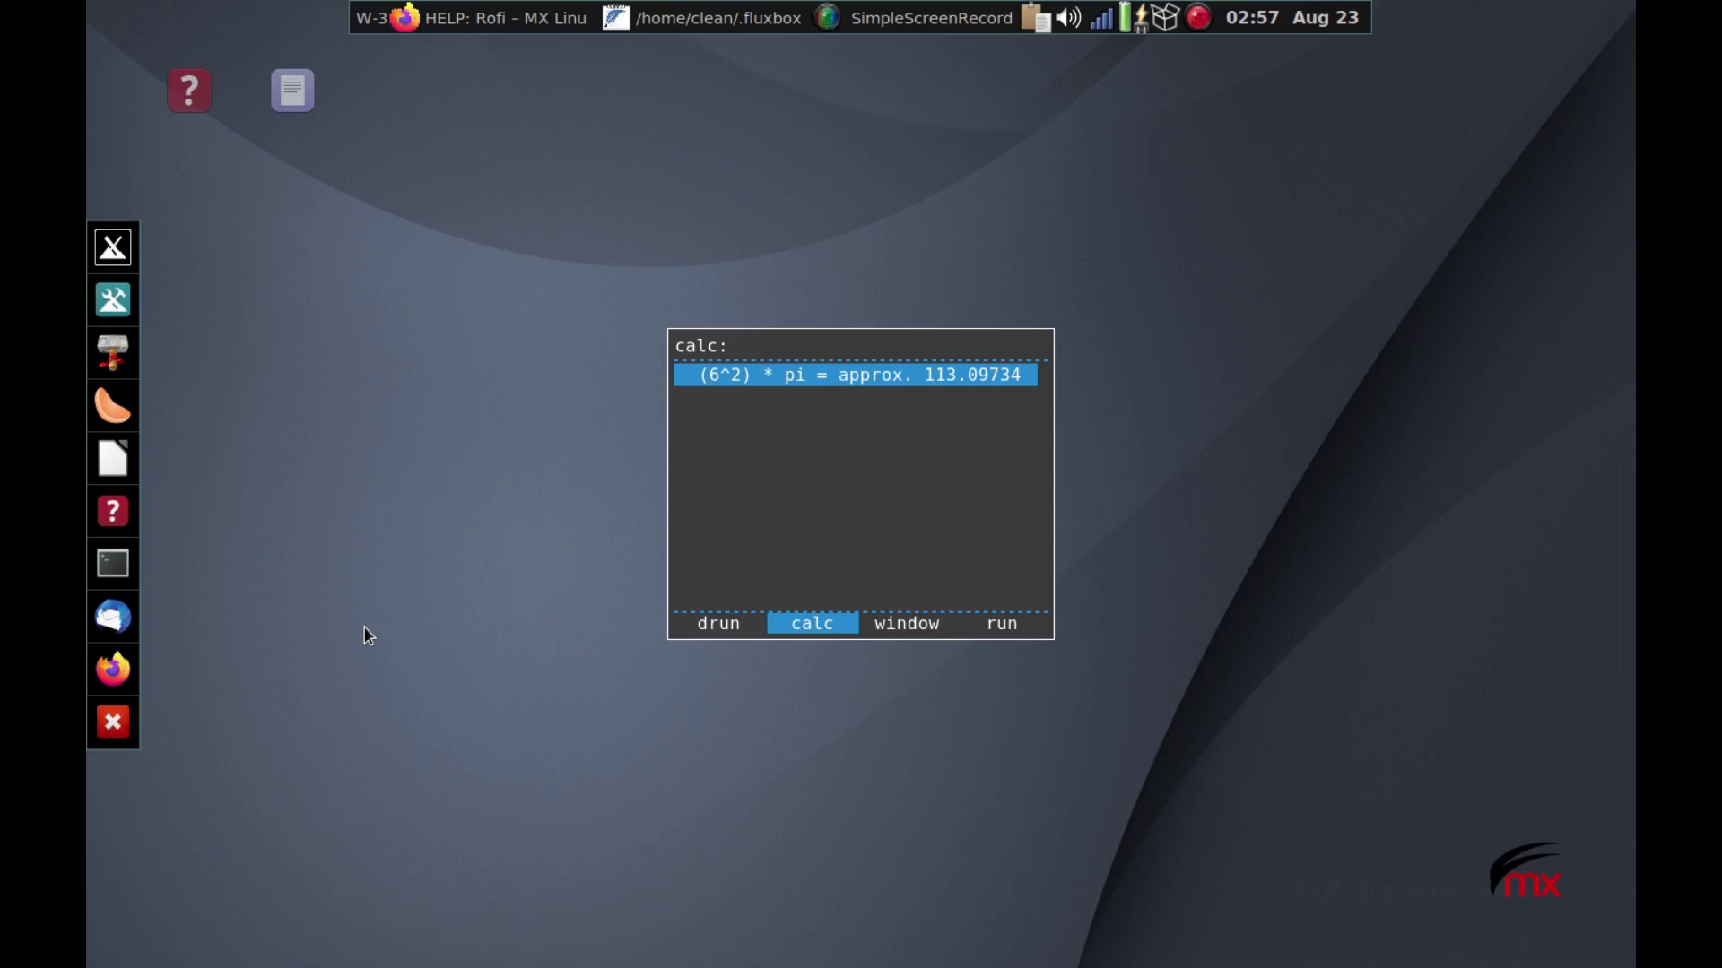
Step: Convert 10 km to miles, correcting the query to '10 km to mi', giving about 6 mi
text(10 k)
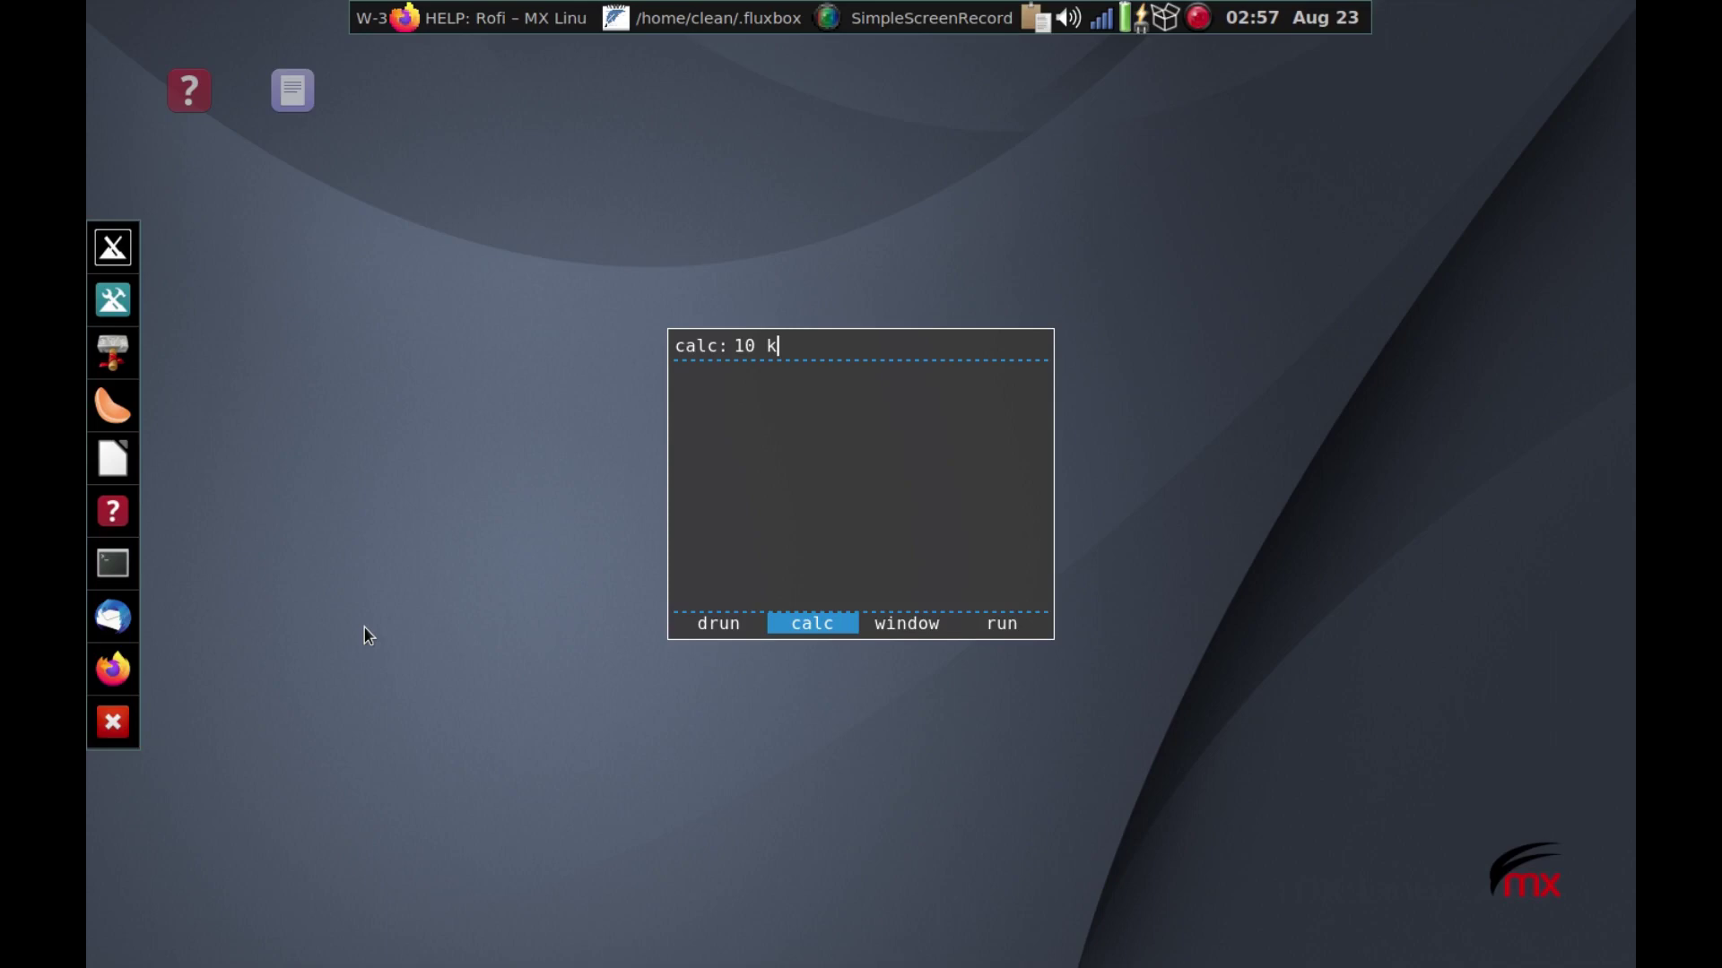
text(m in mi)
key(Return)
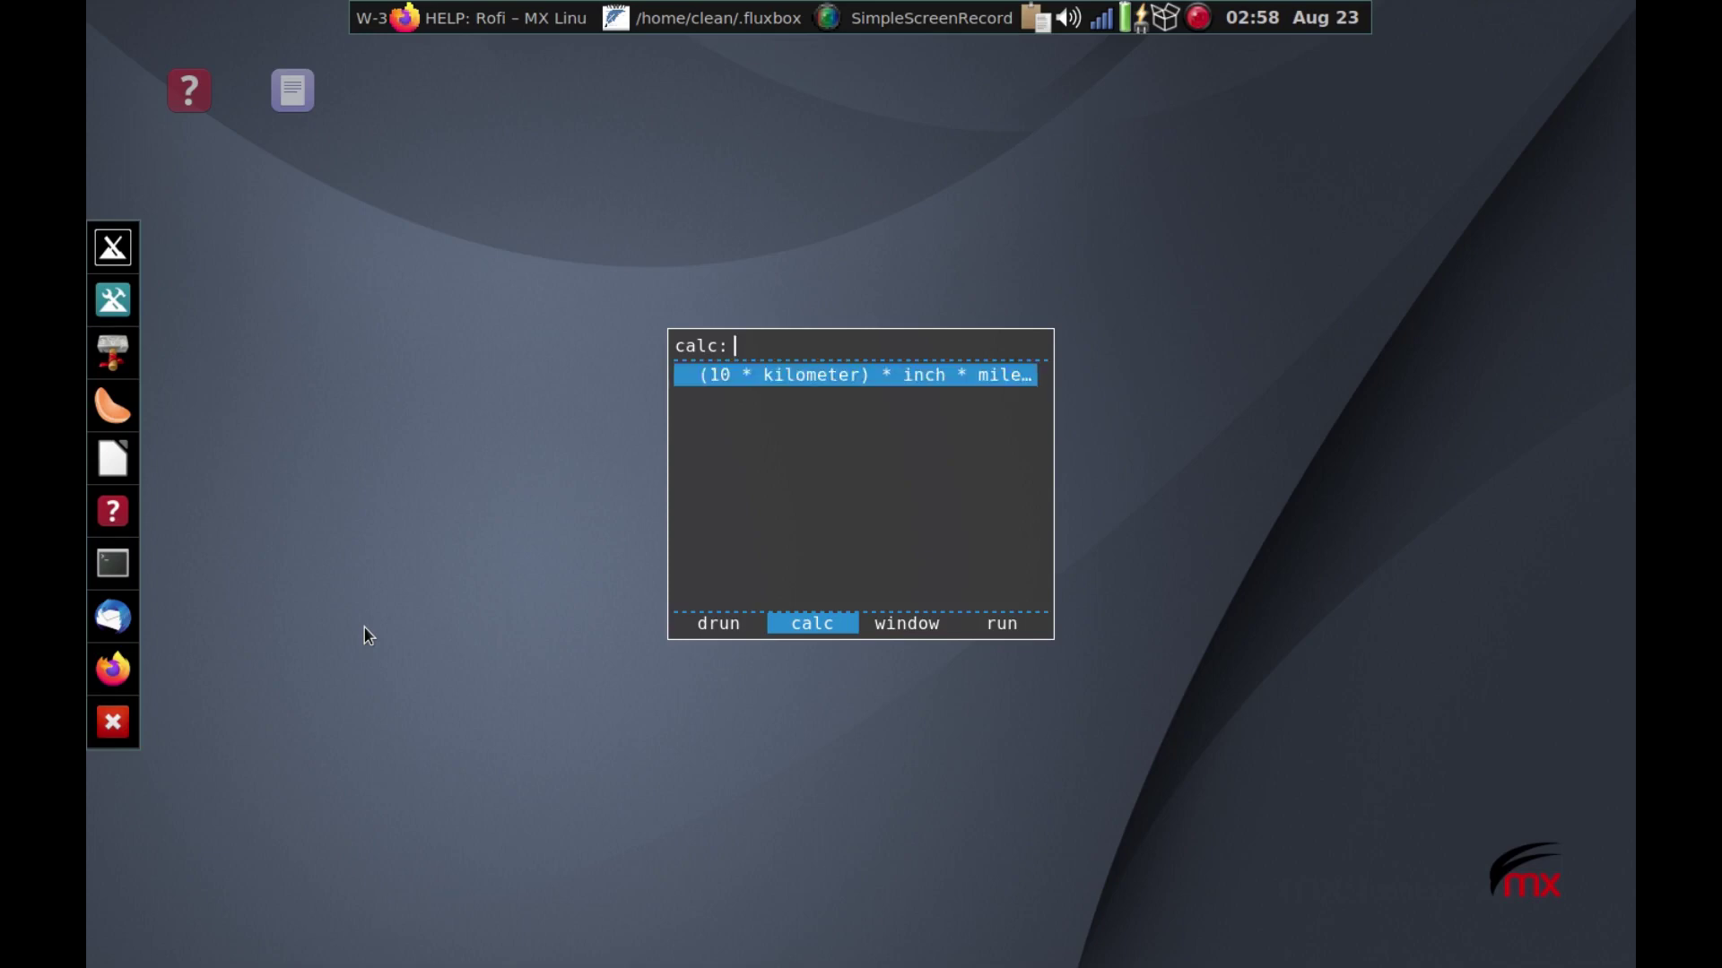
text(10 km to m)
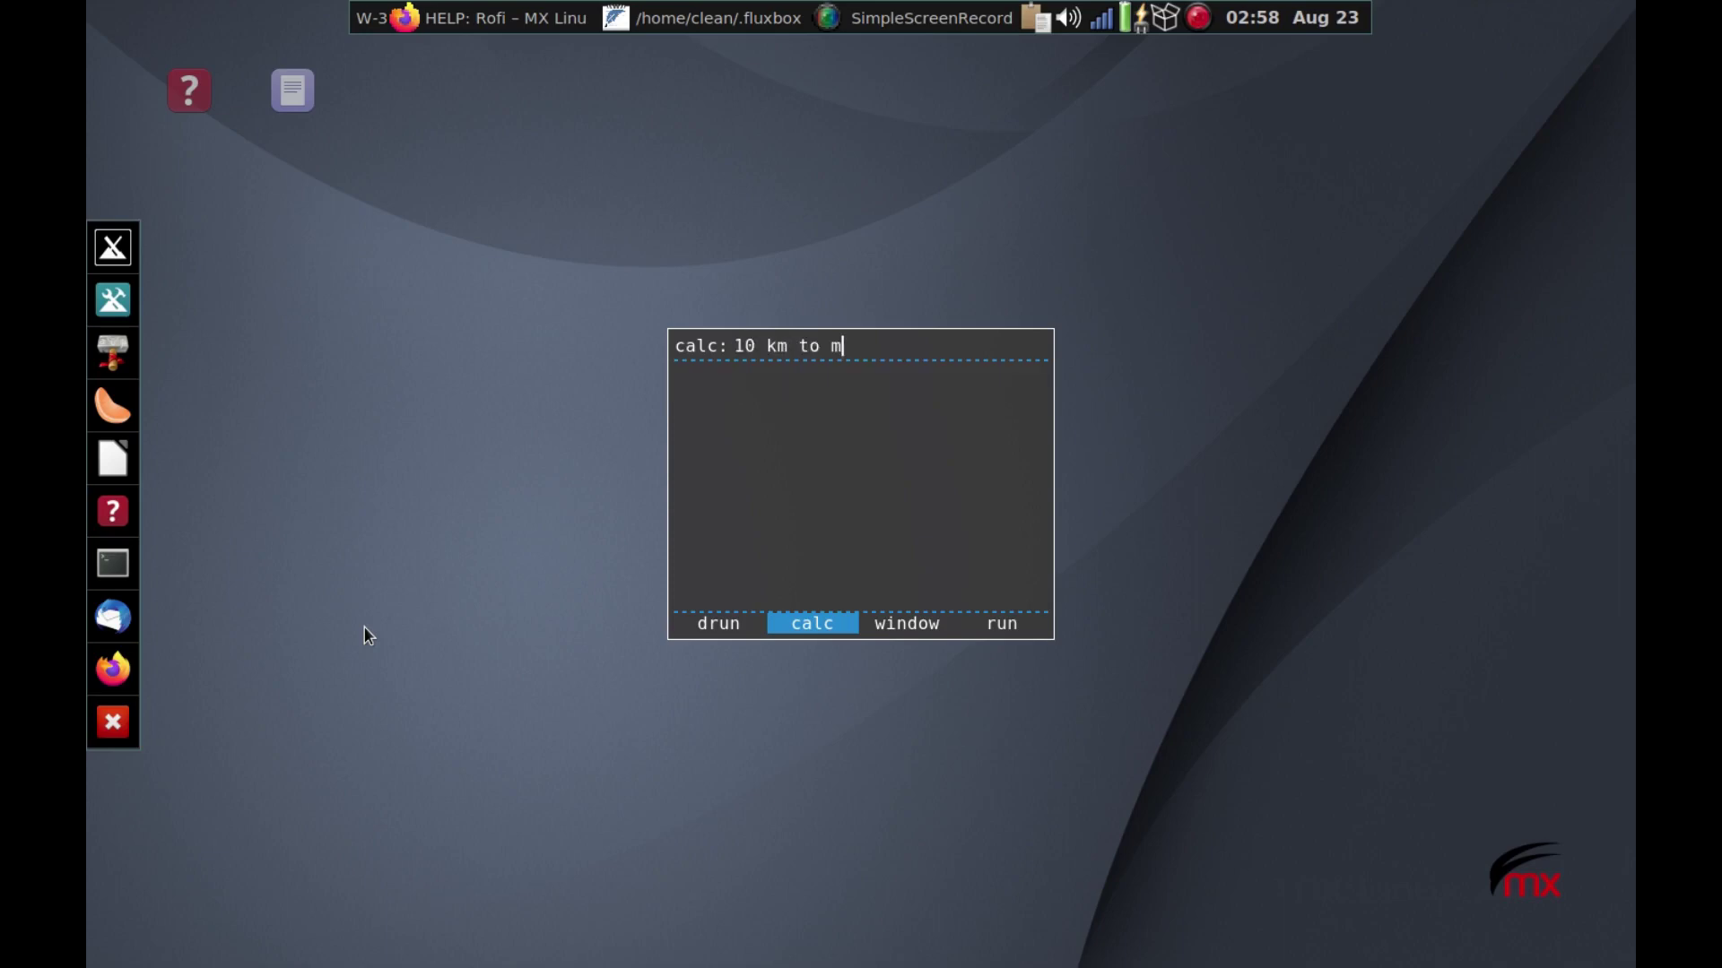
text(i)
key(Return)
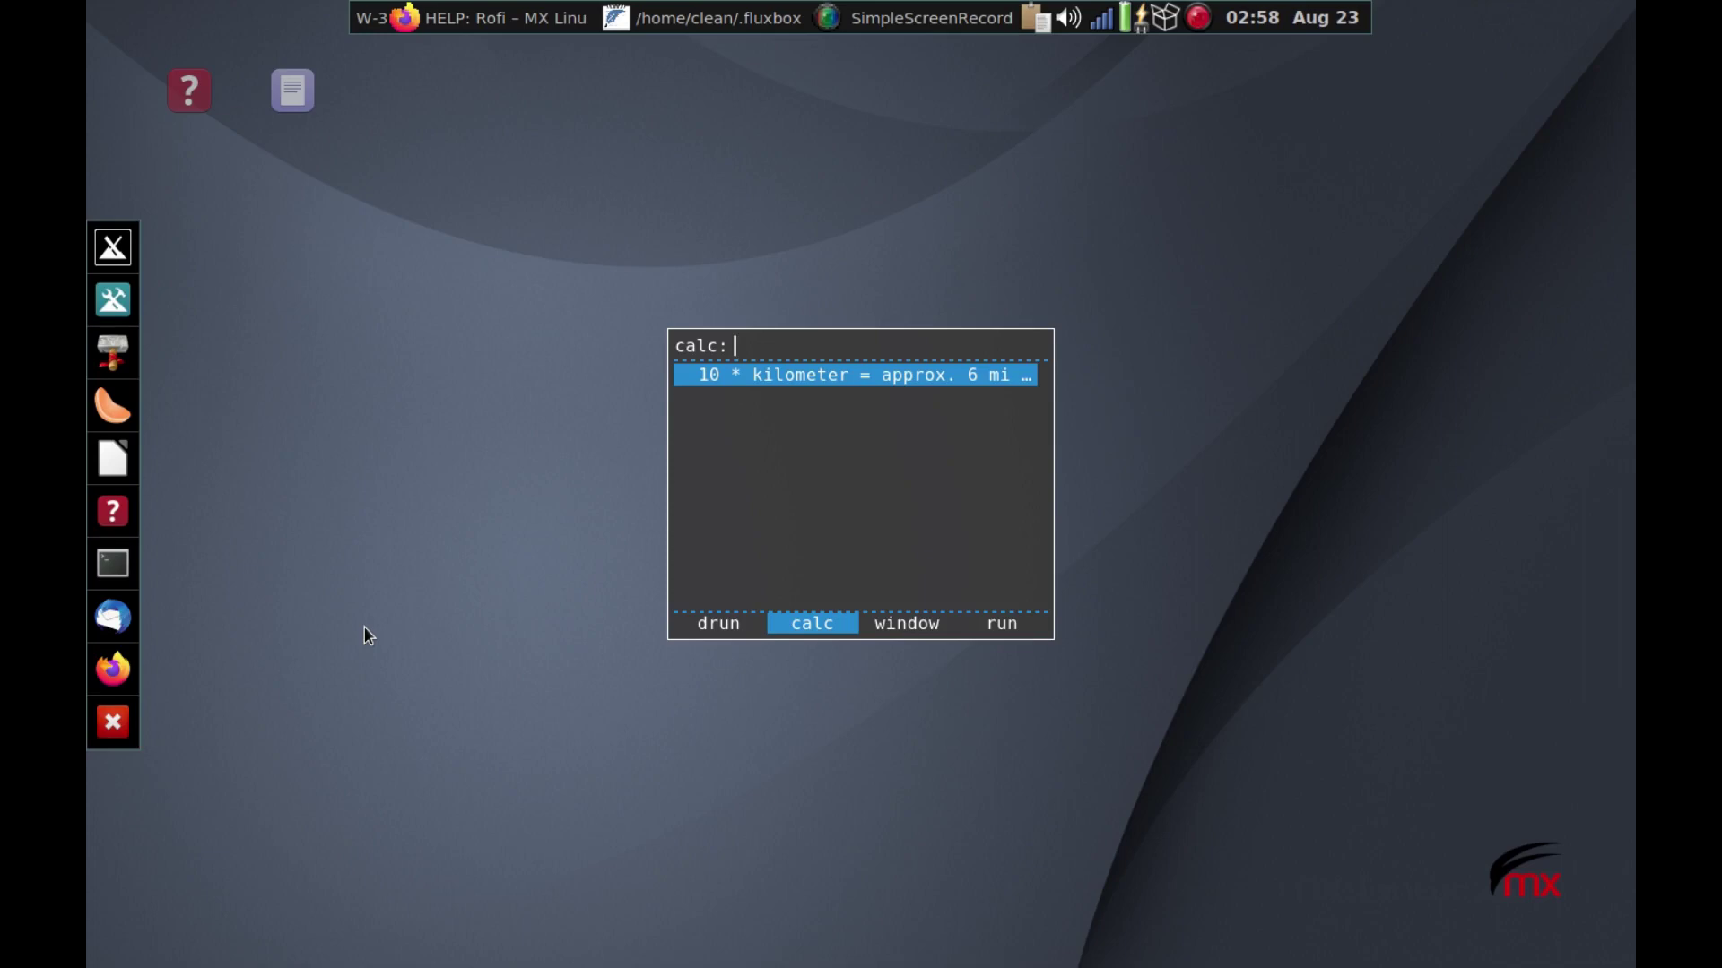
Step: Query 10 dollars in euros and accept the exchange-rate update prompt
text(10 xdo)
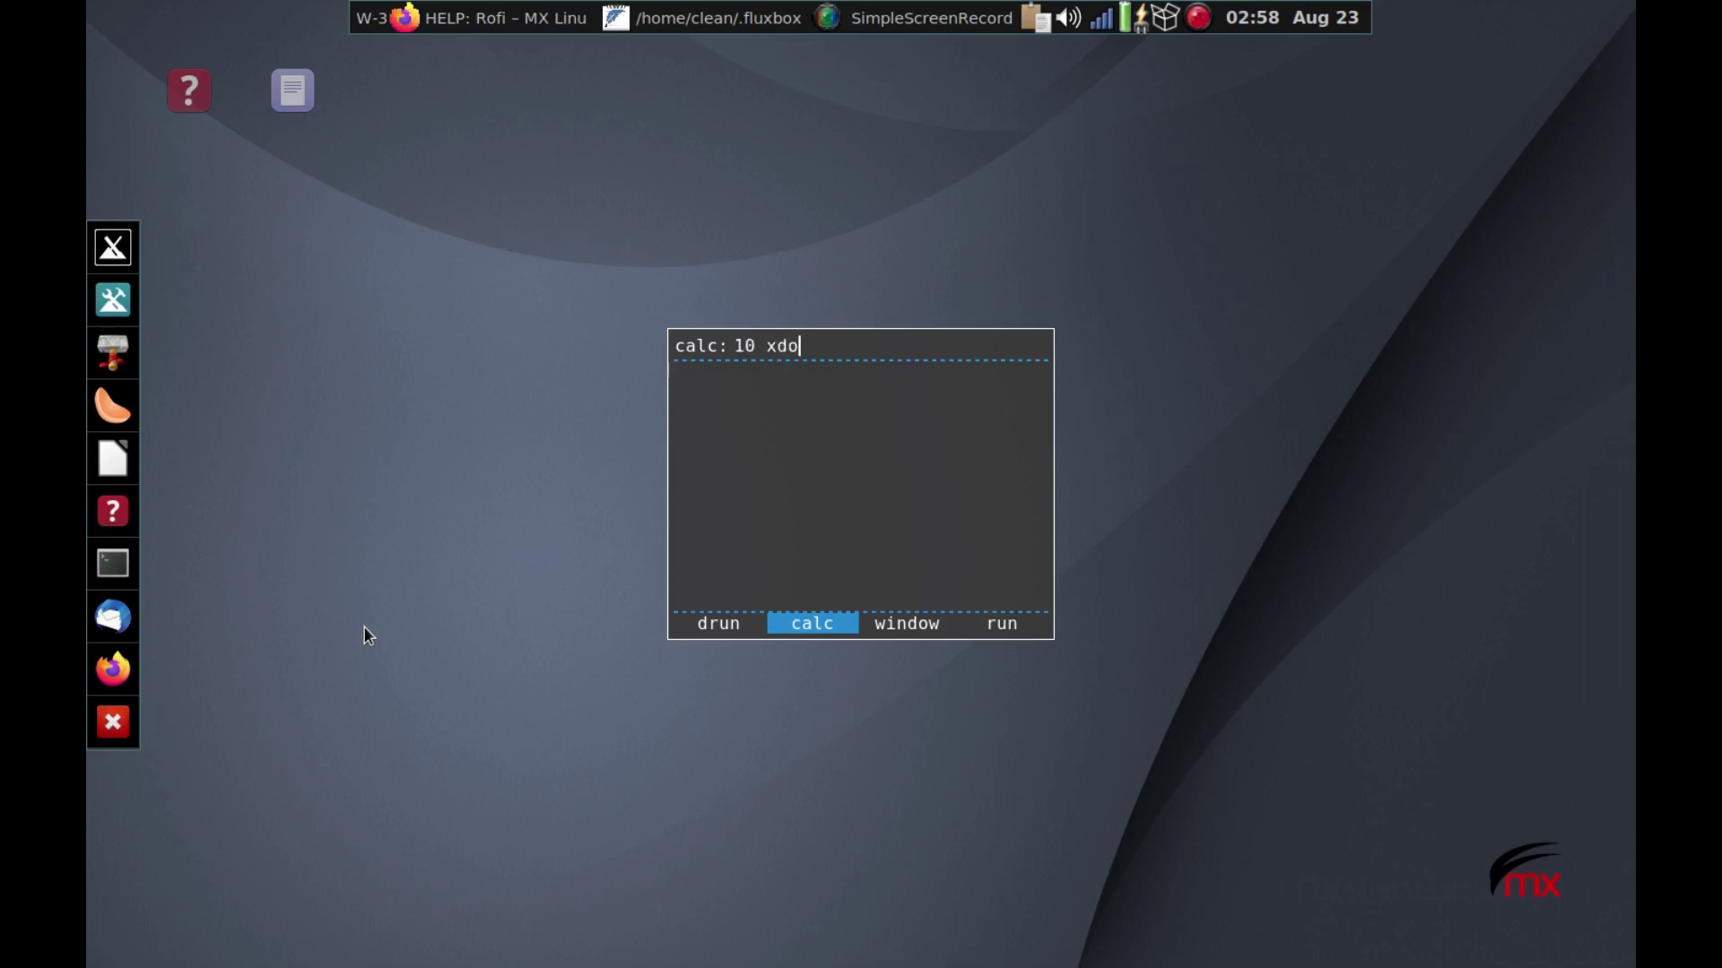
key(BackSpace)
key(BackSpace)
key(BackSpace)
text(dollars to)
key(BackSpace)
key(BackSpace)
text(in eur)
key(BackSpace)
text(ros)
key(Return)
key(Down)
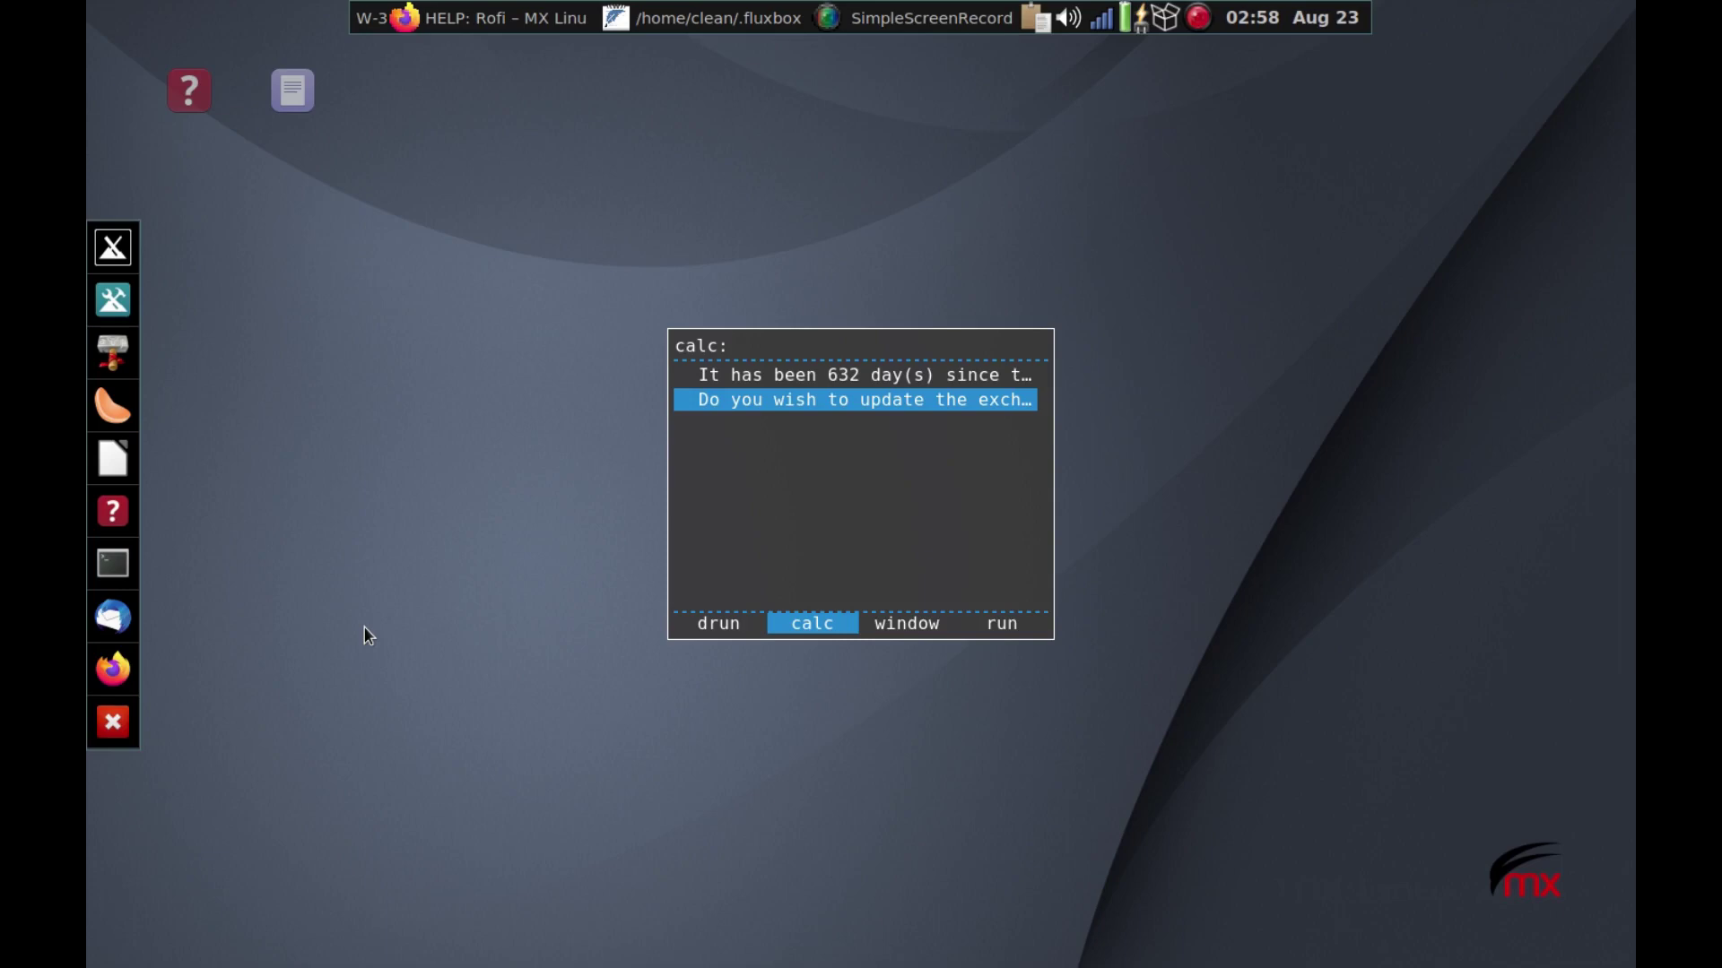
key(Return)
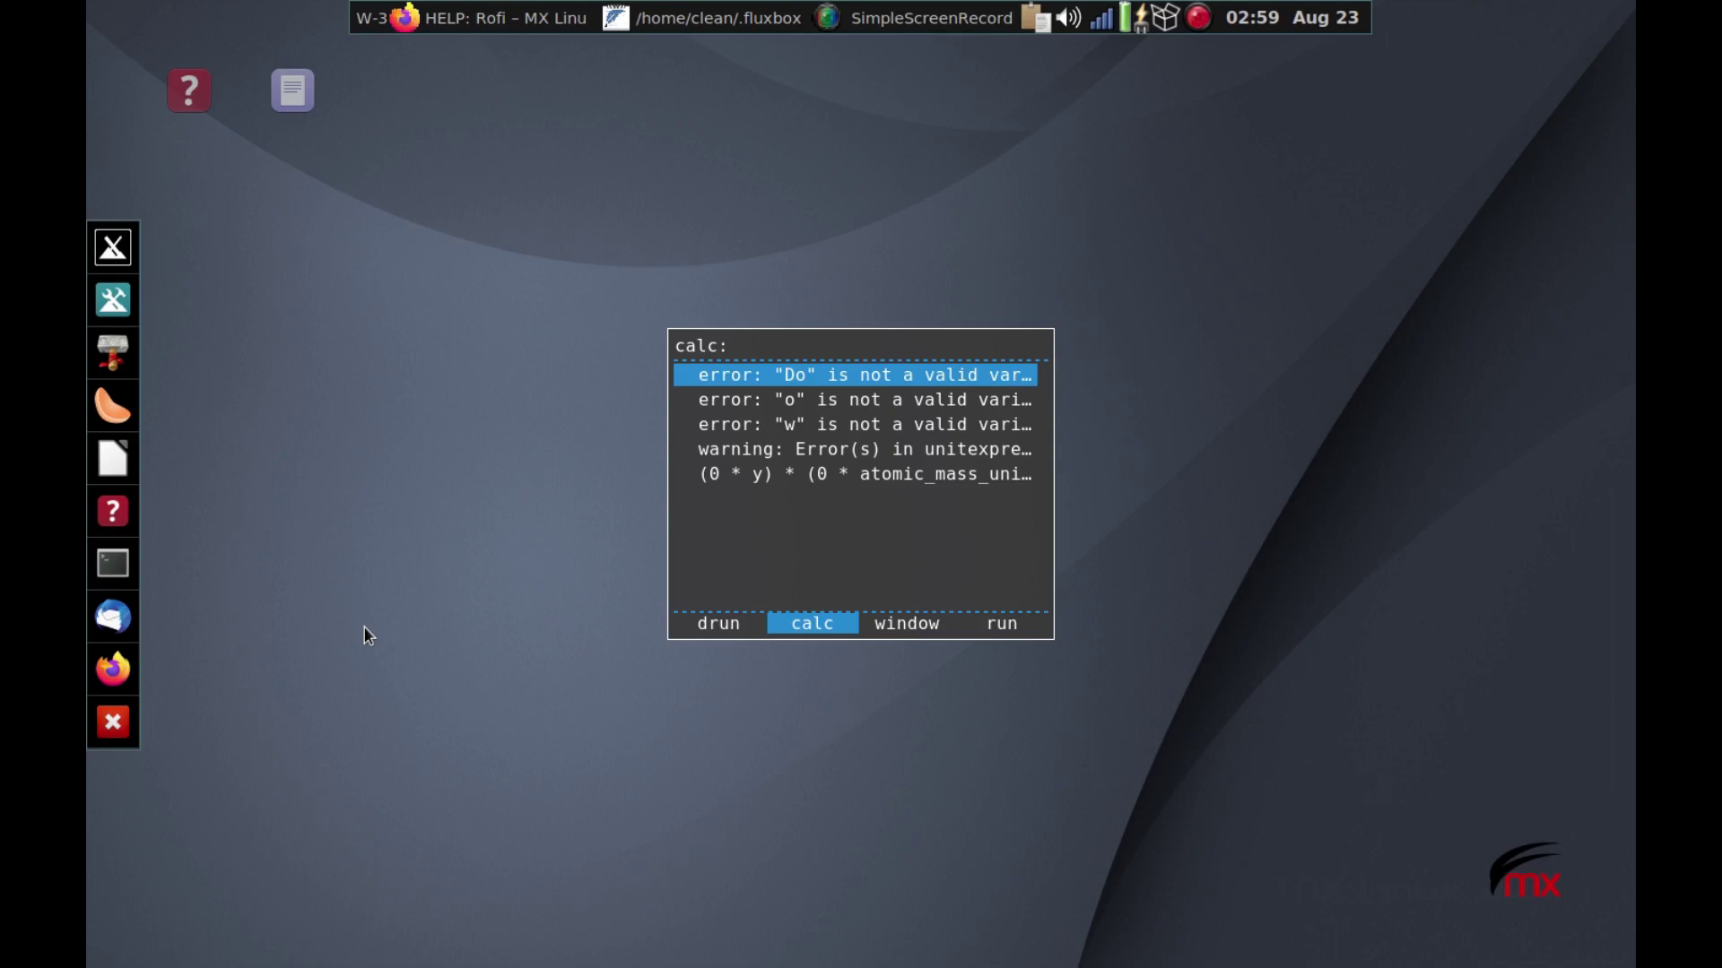
Step: Browse the open-windows list and the run-mode command list, then close Rofi
key(shift+Right)
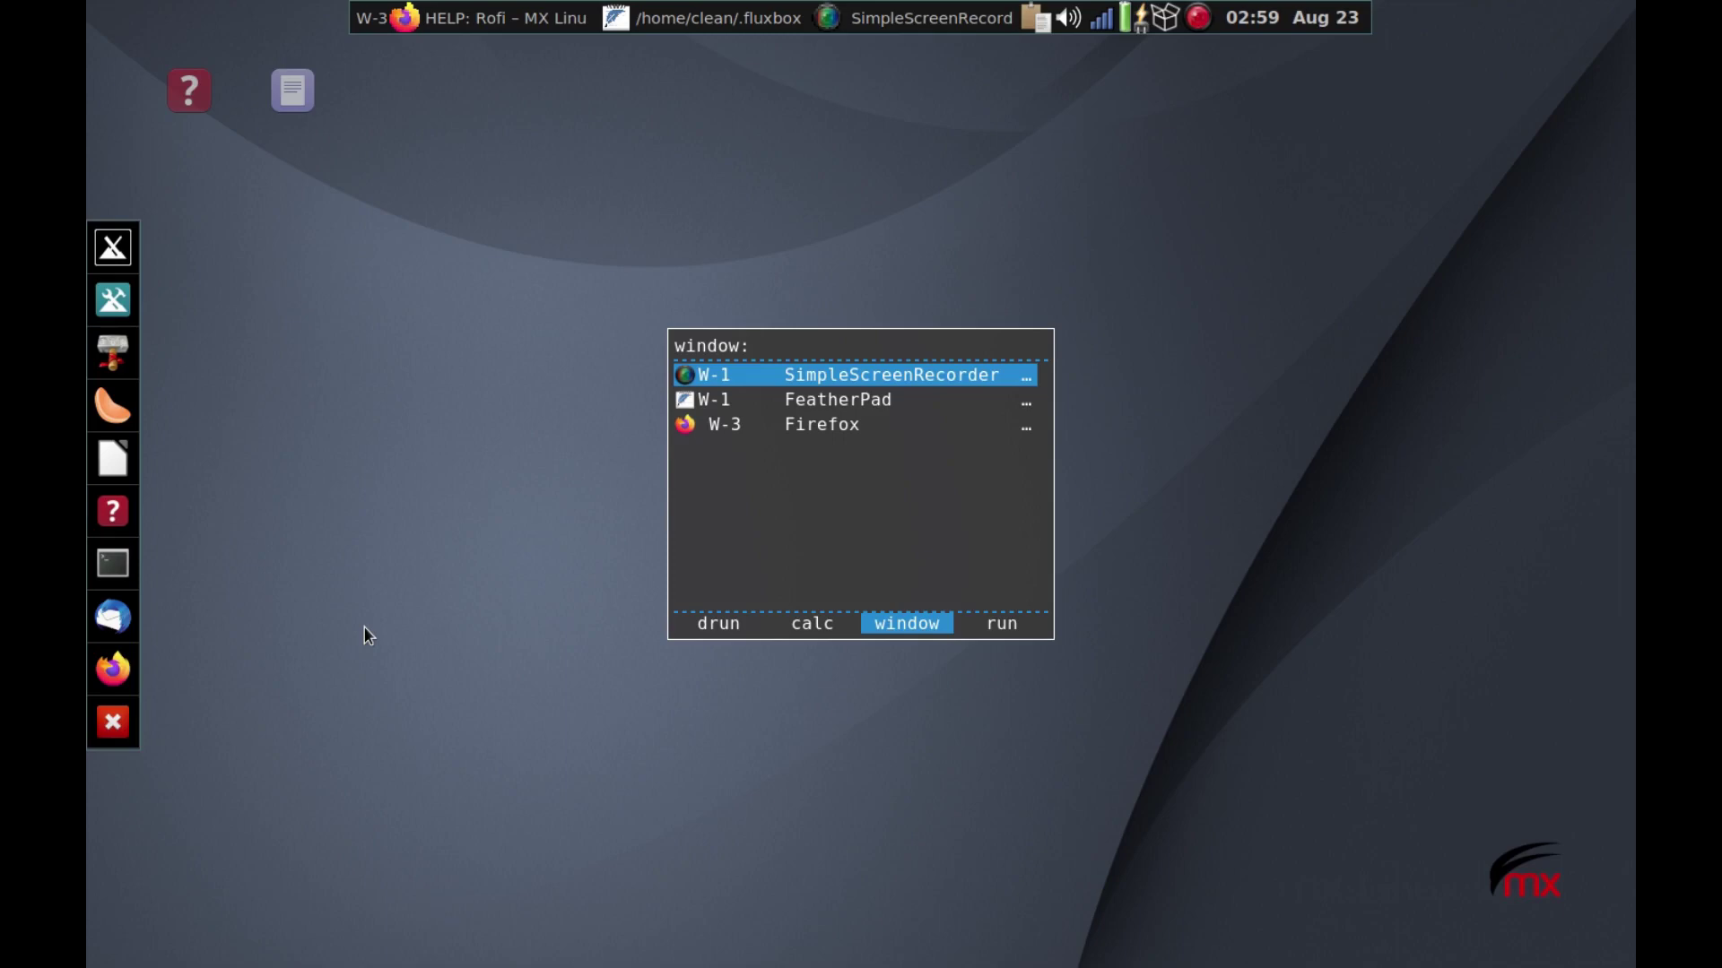
key(Down)
key(Down)
key(Down)
key(shift+Right)
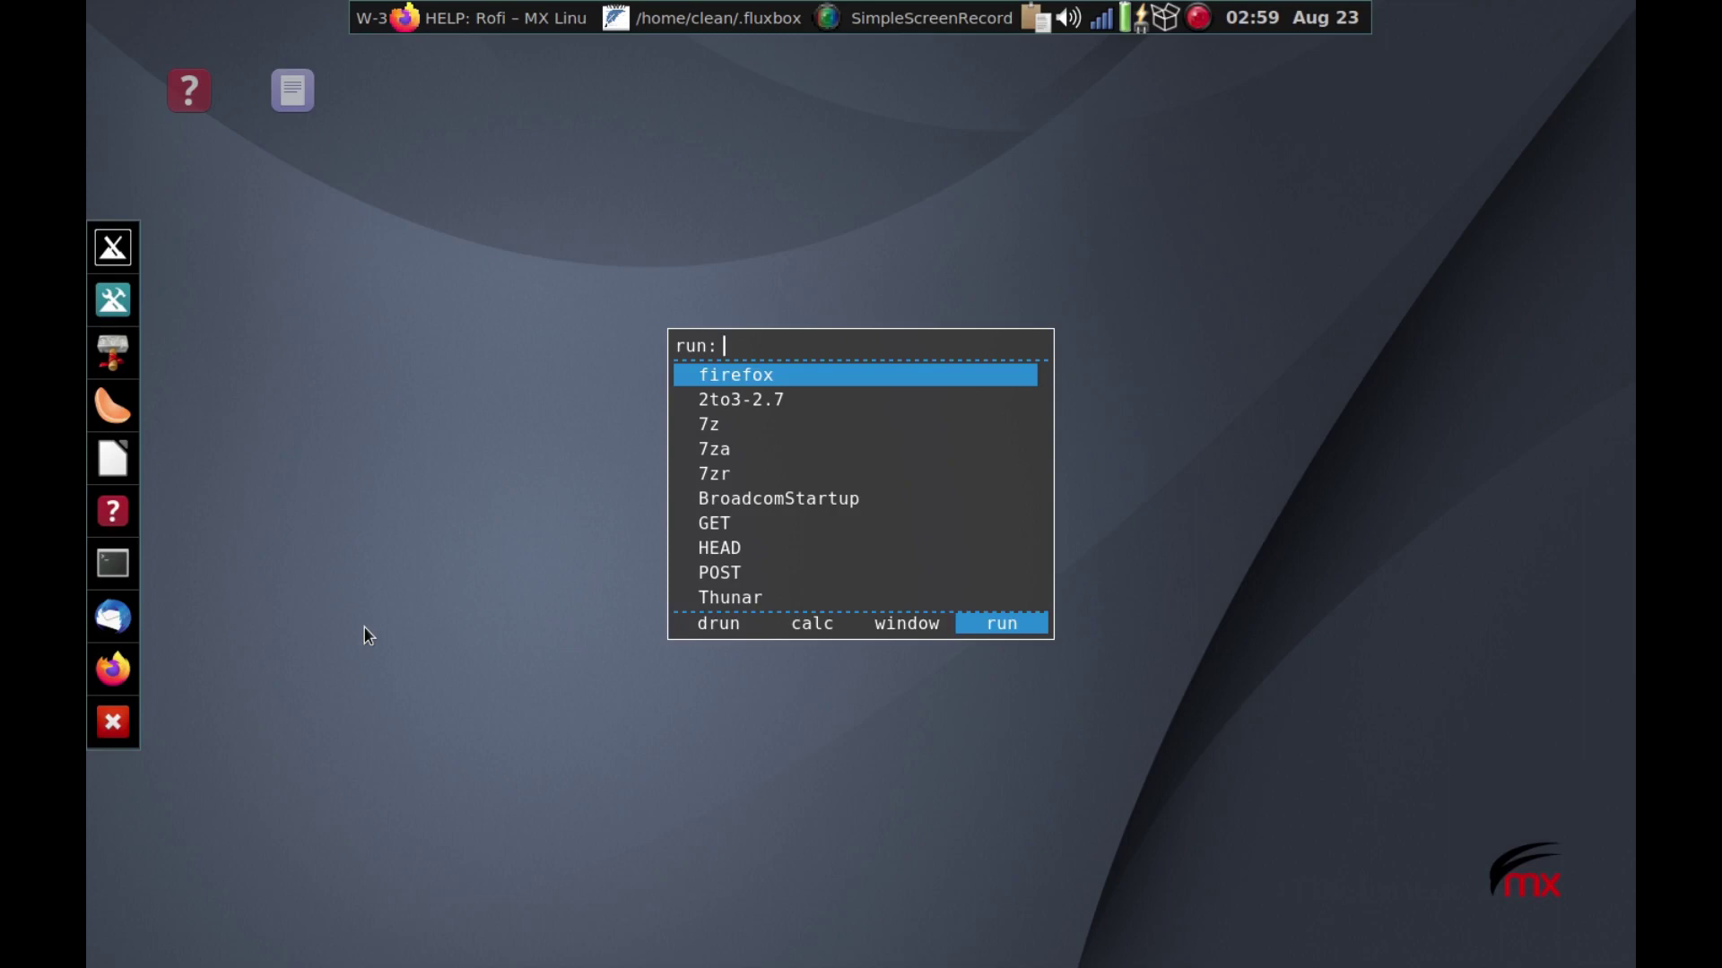
key(Down)
key(Down)
key(Down)
key(Down)
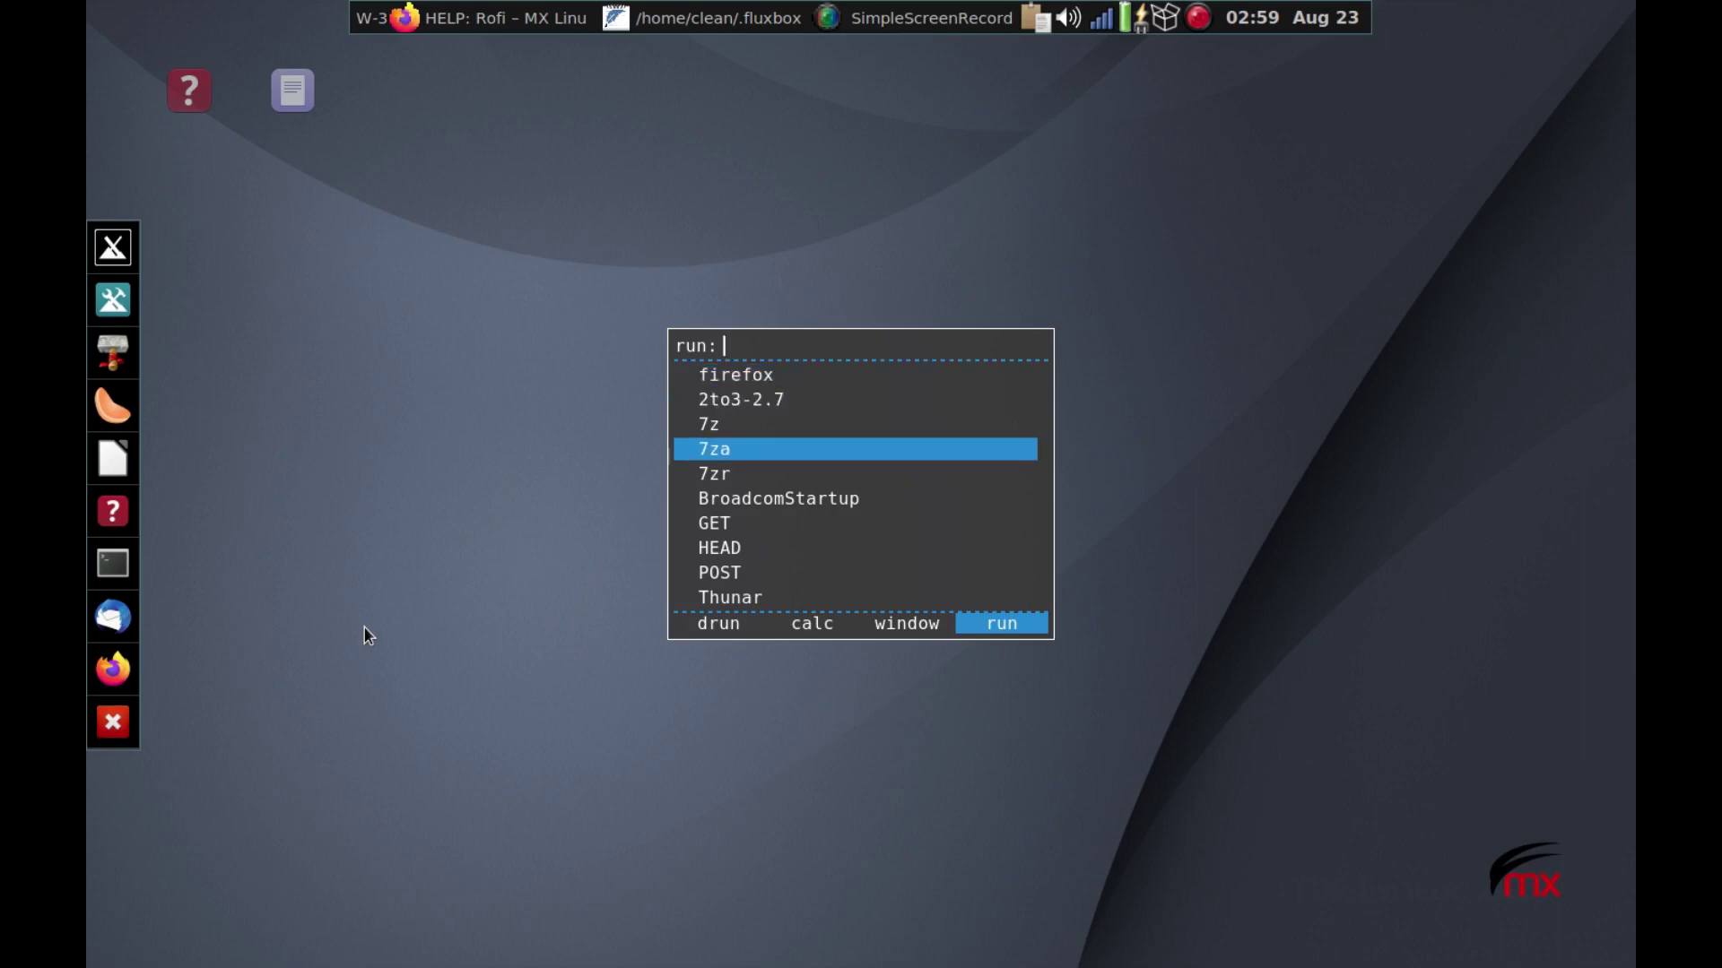
key(Down)
key(Down)
key(Down)
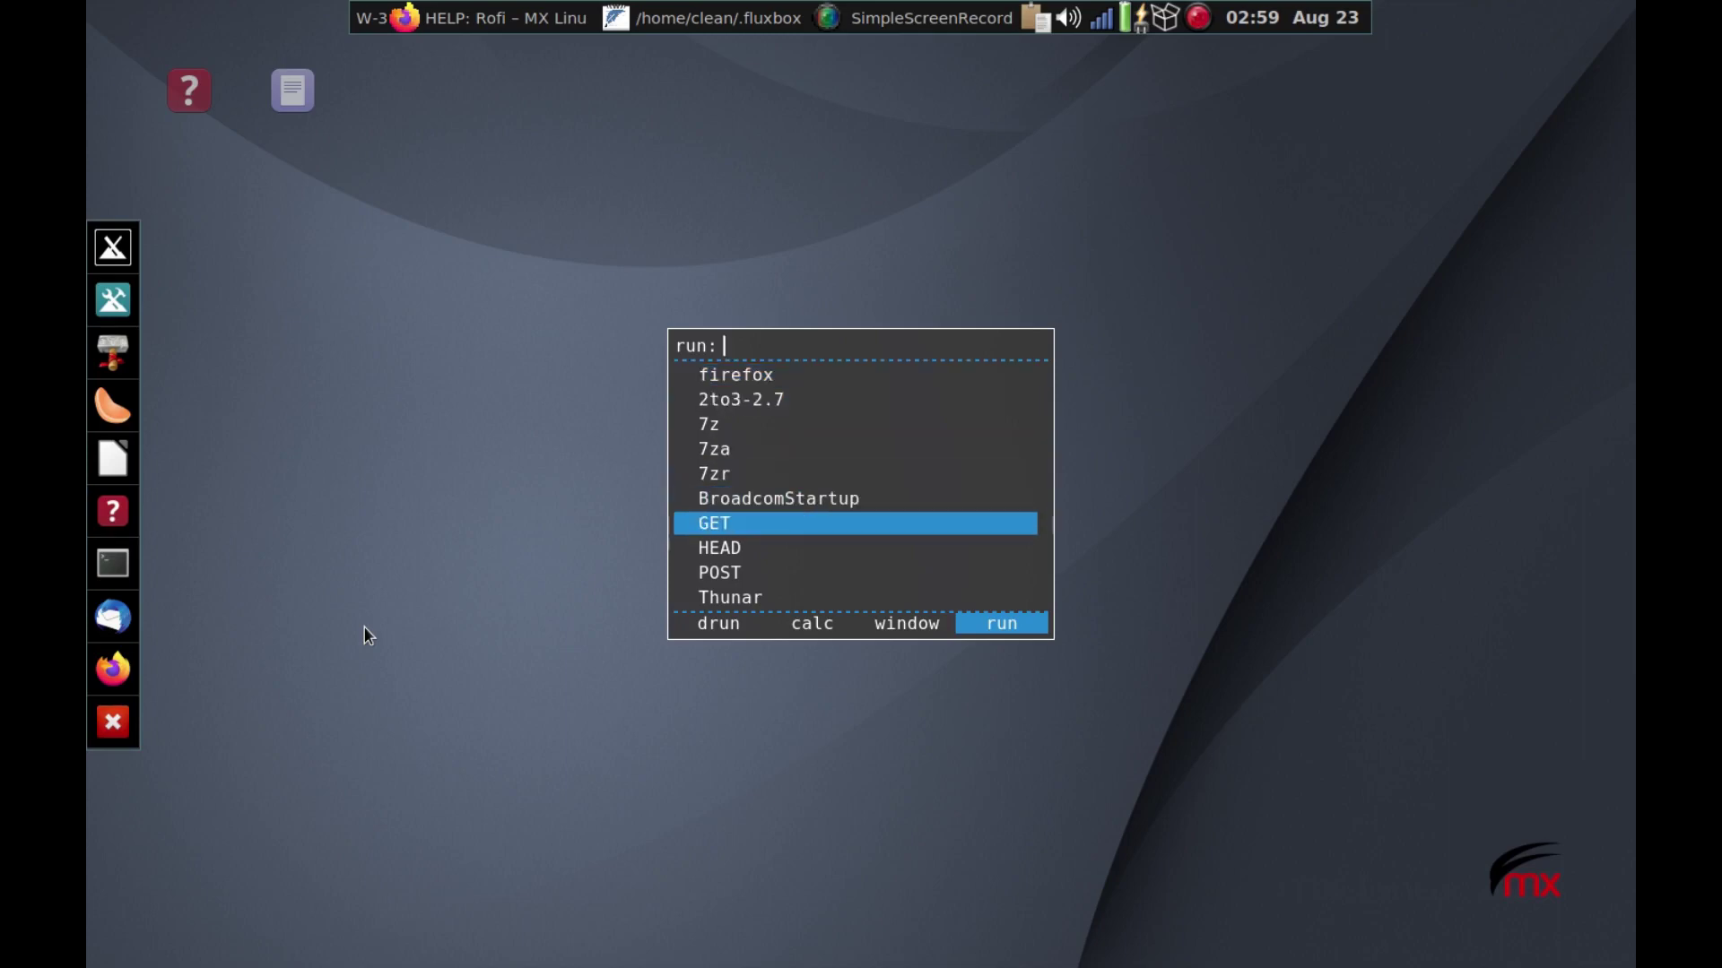
key(Down)
key(Down)
key(Down)
key(Down)
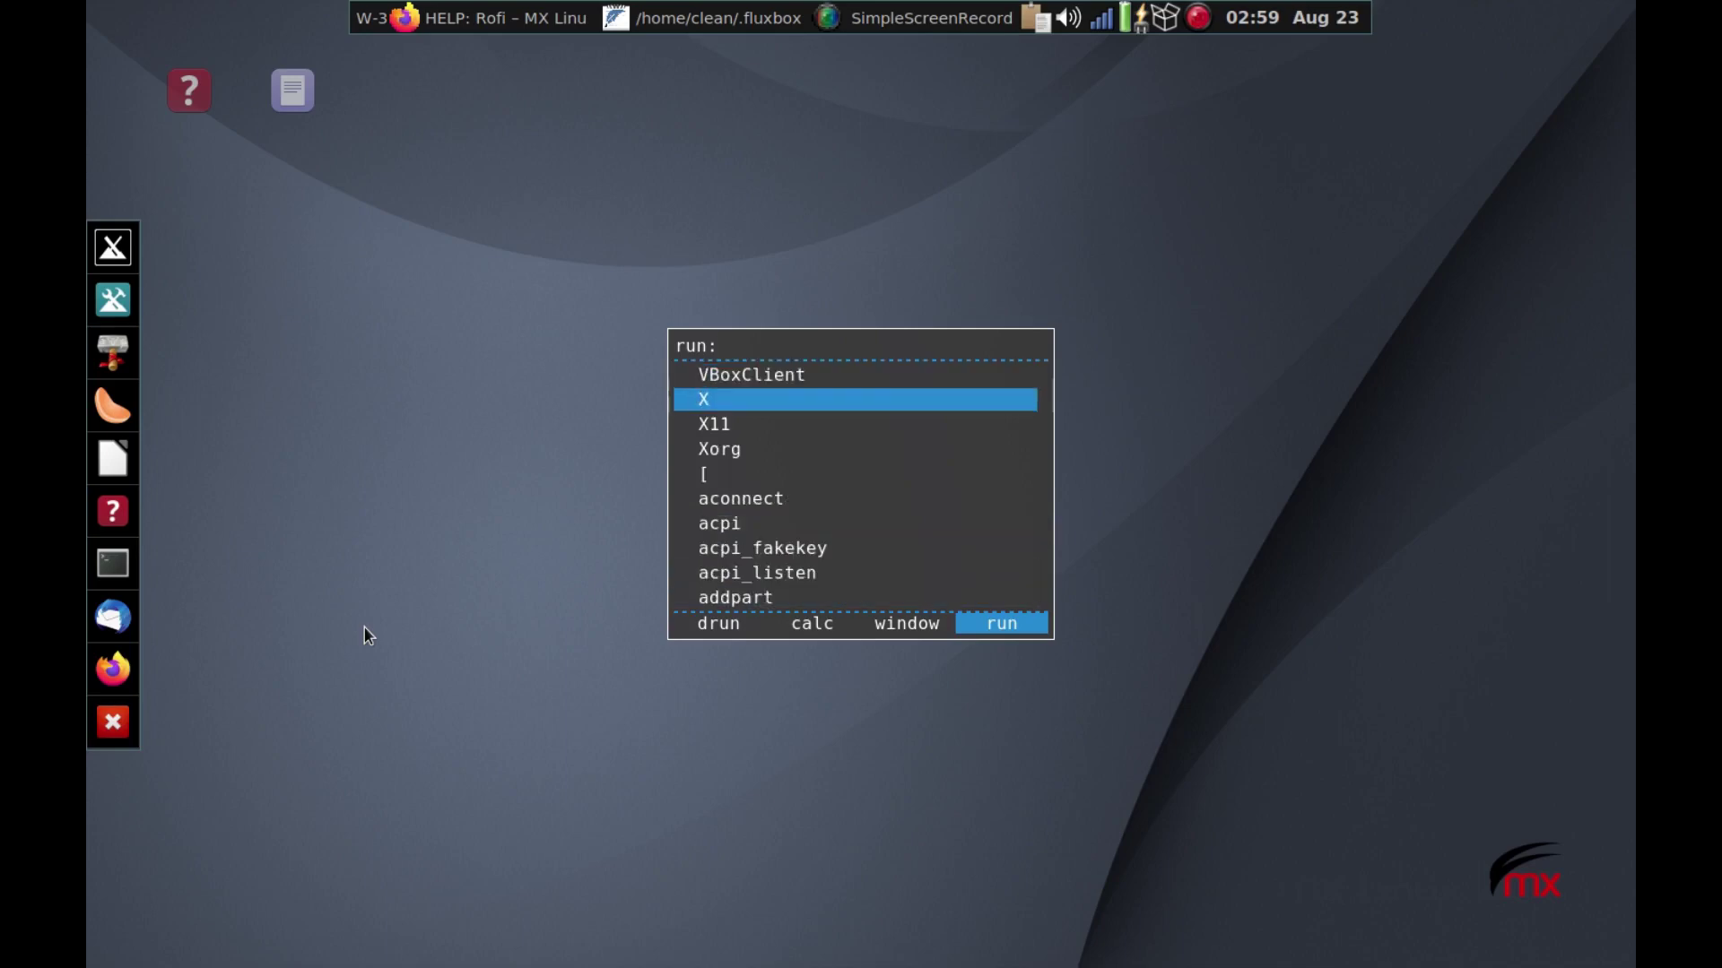
key(Down)
key(Down)
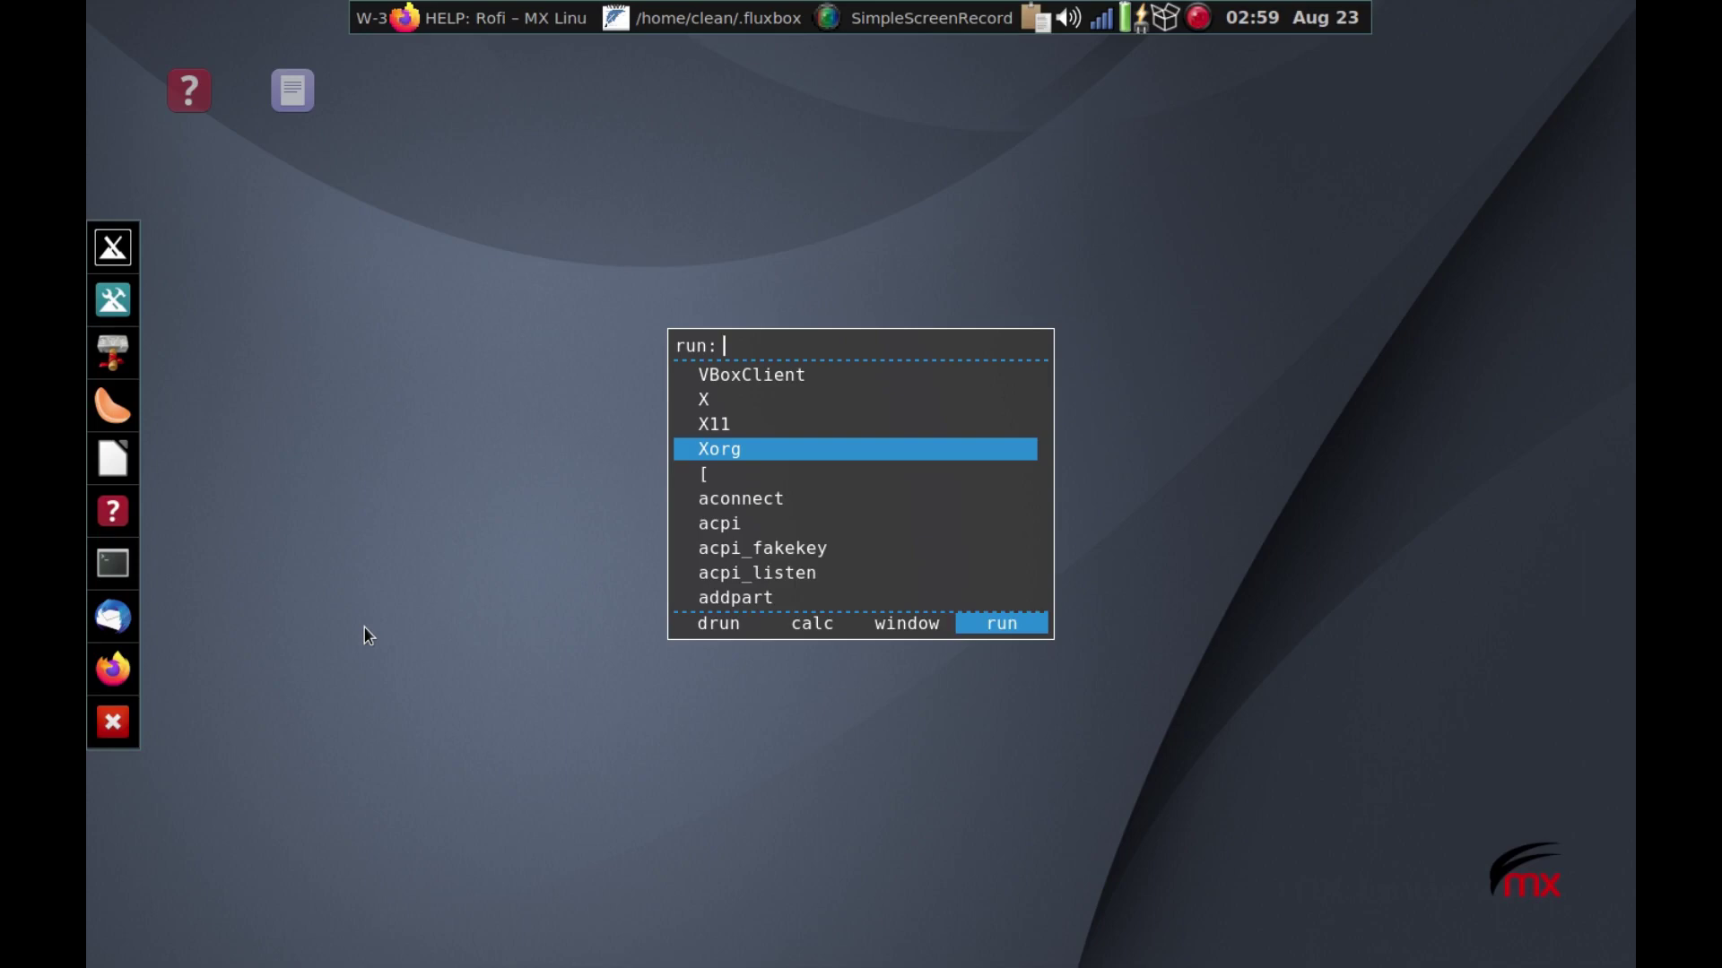
key(Escape)
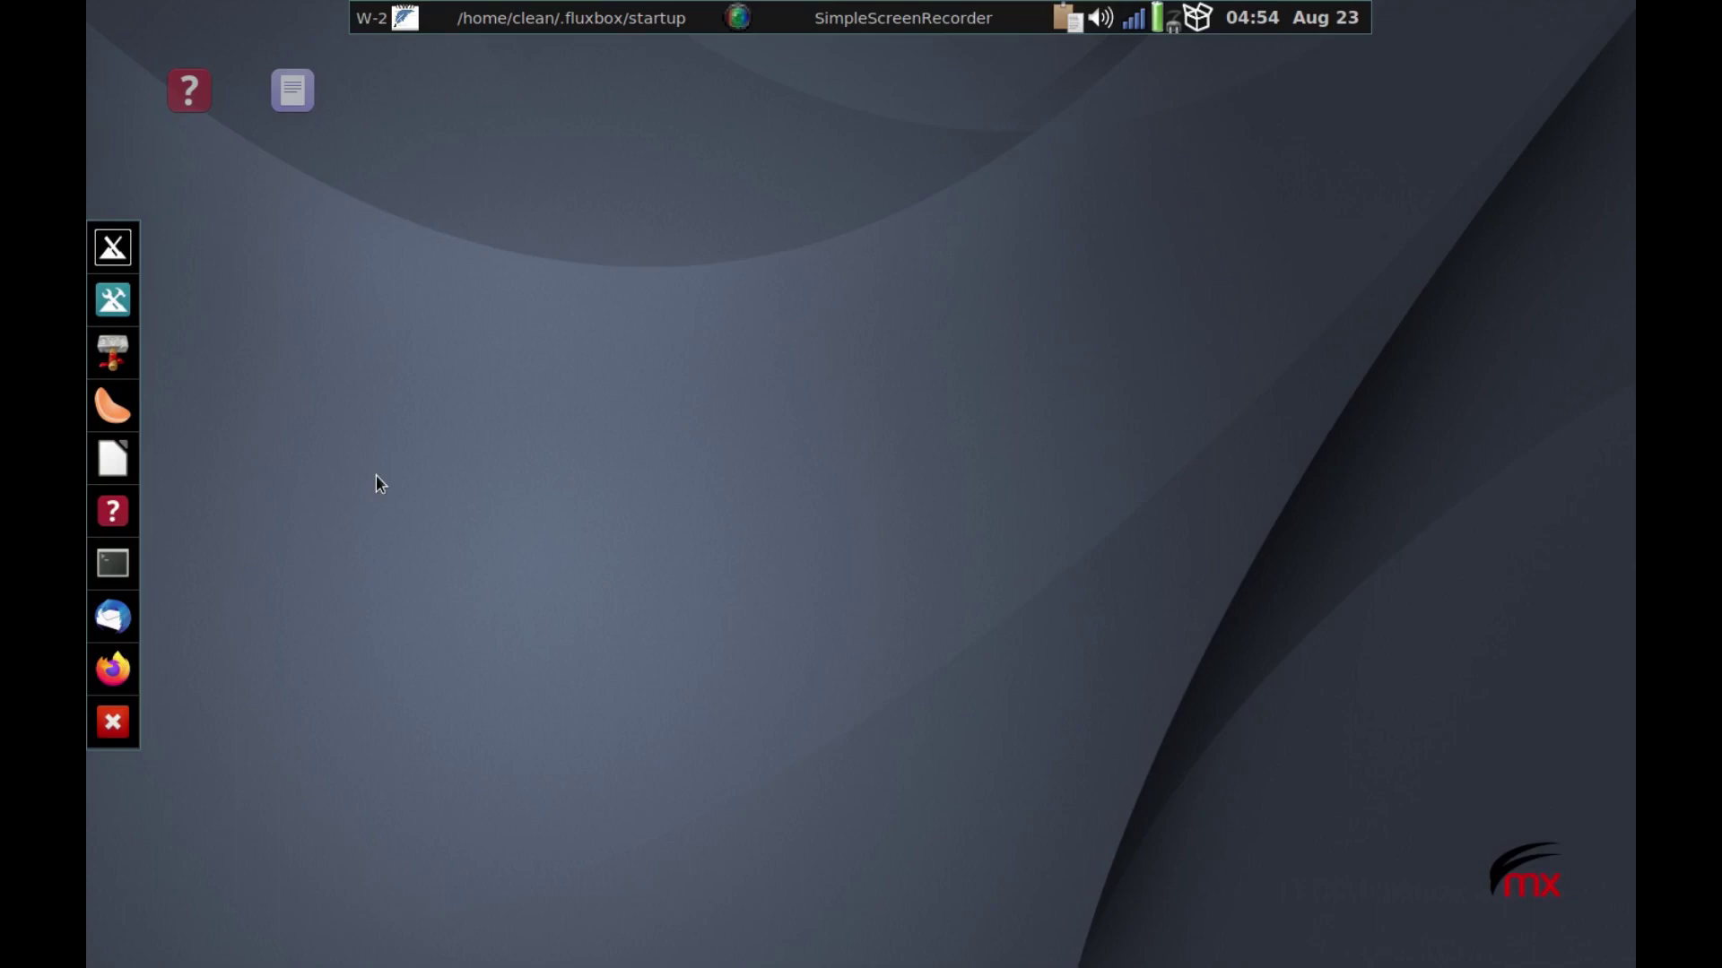
Step: Start xfce4-panel from Rofi's run mode
key(super+space)
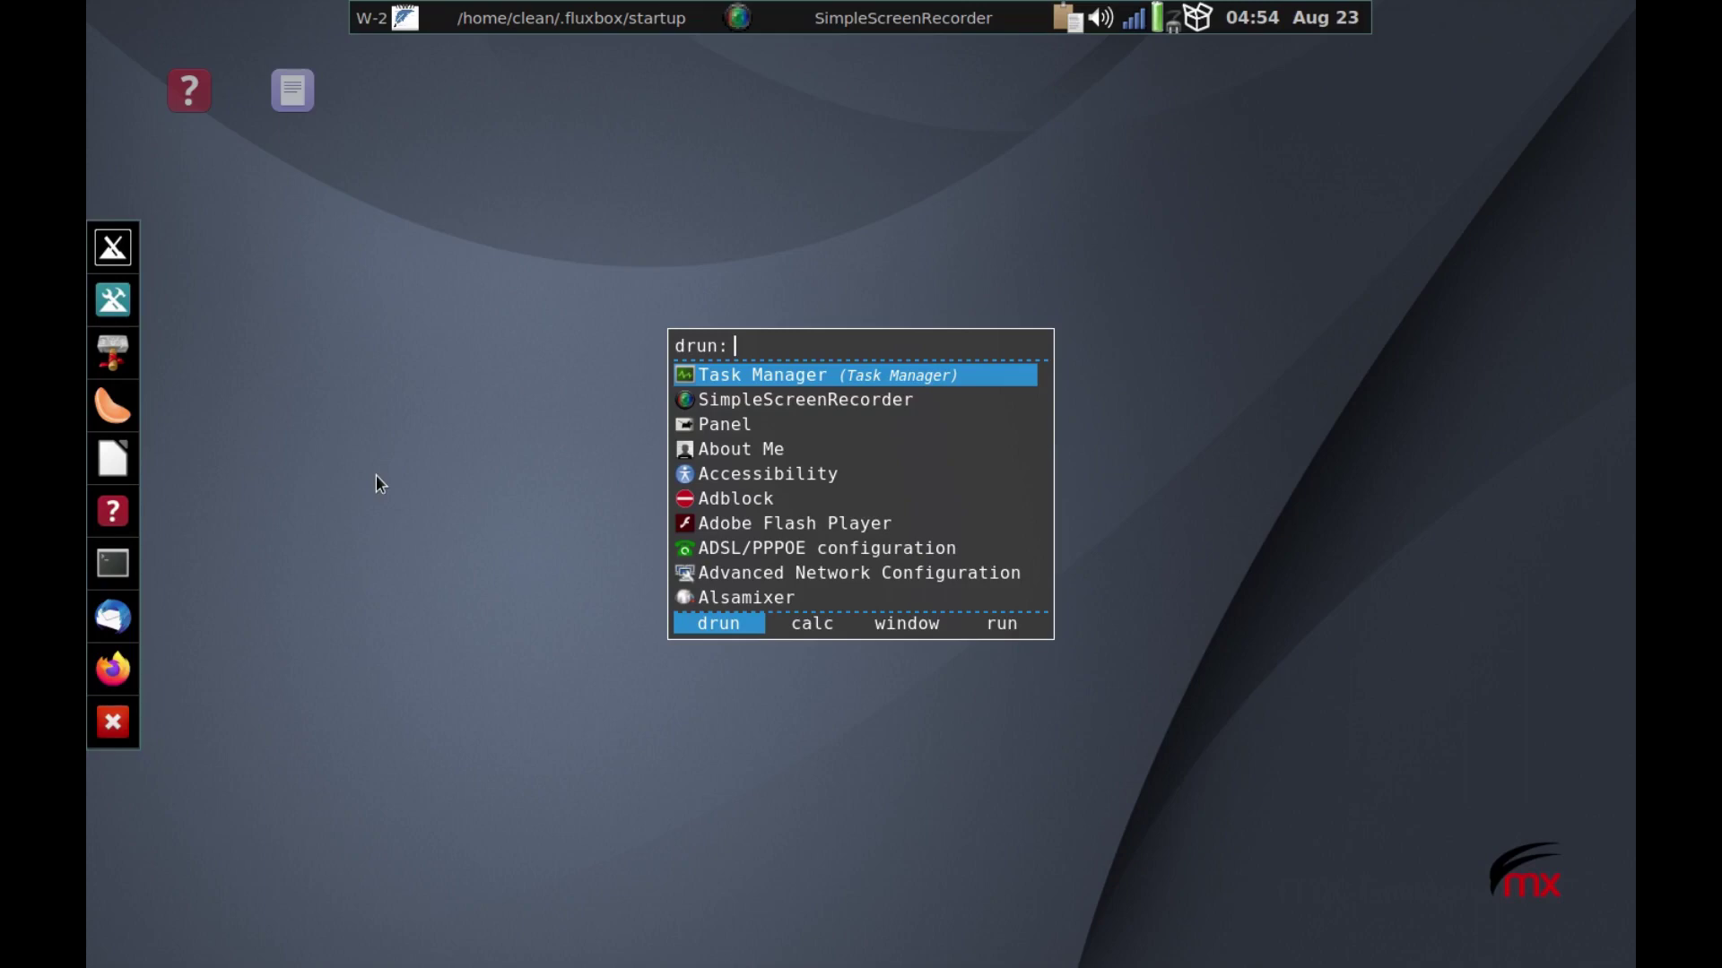
key(shift+Right)
key(shift+Right)
key(shift+Right)
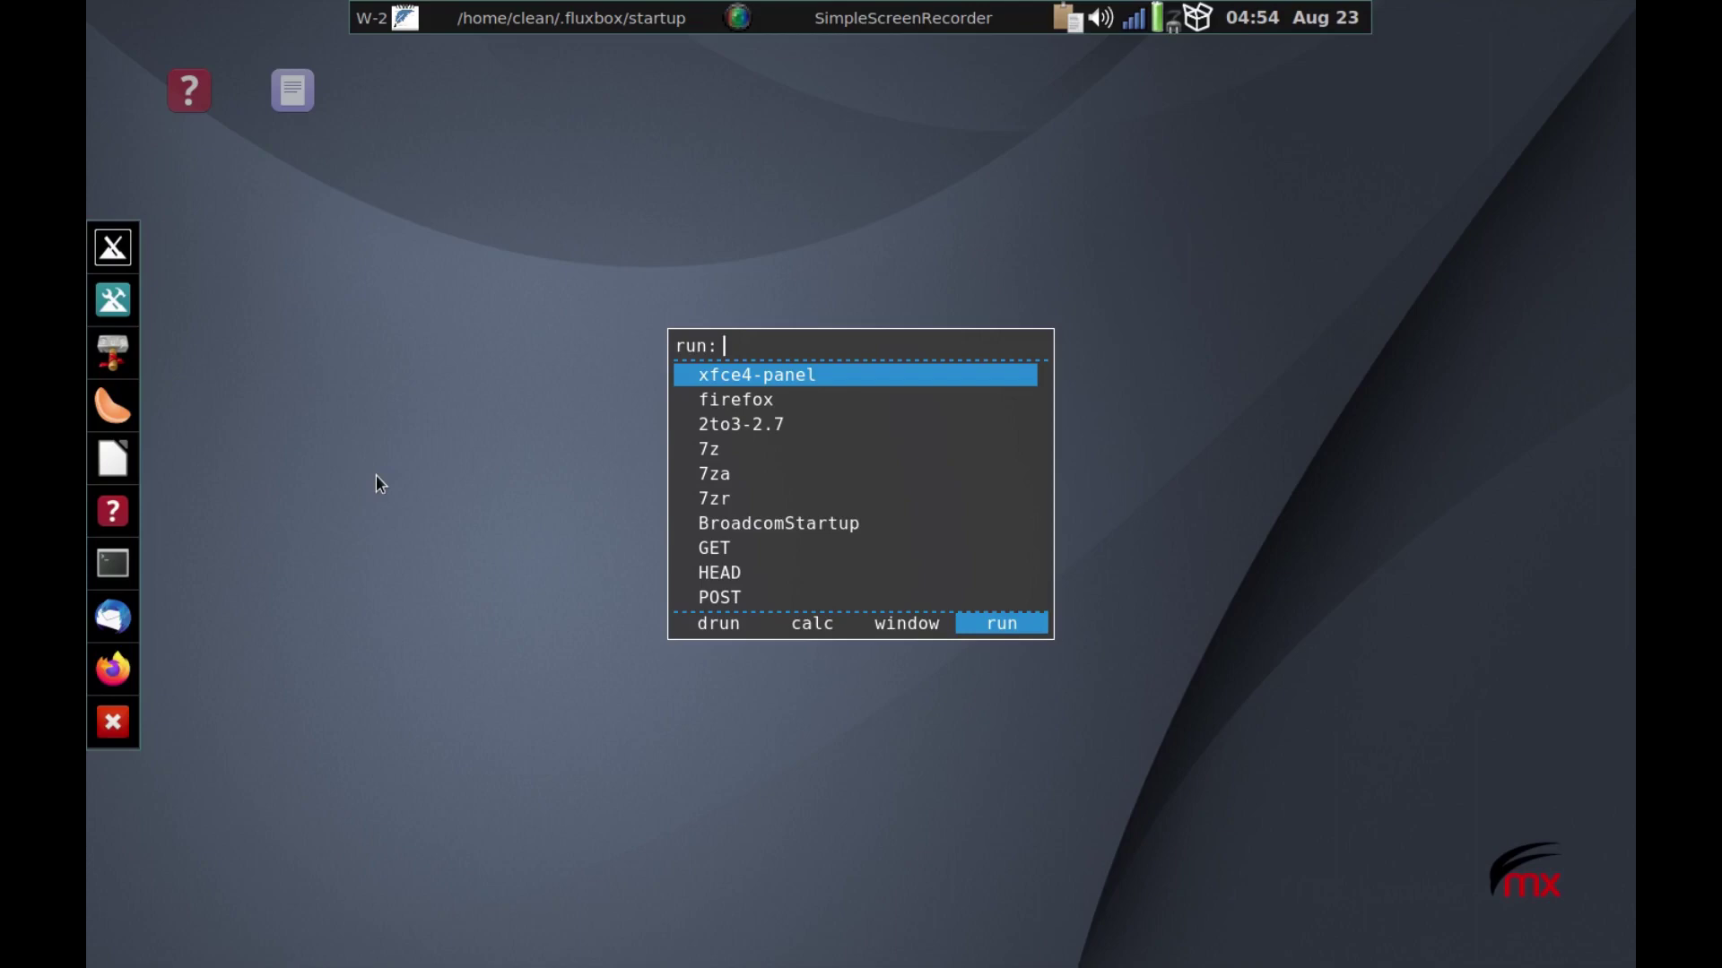
key(Escape)
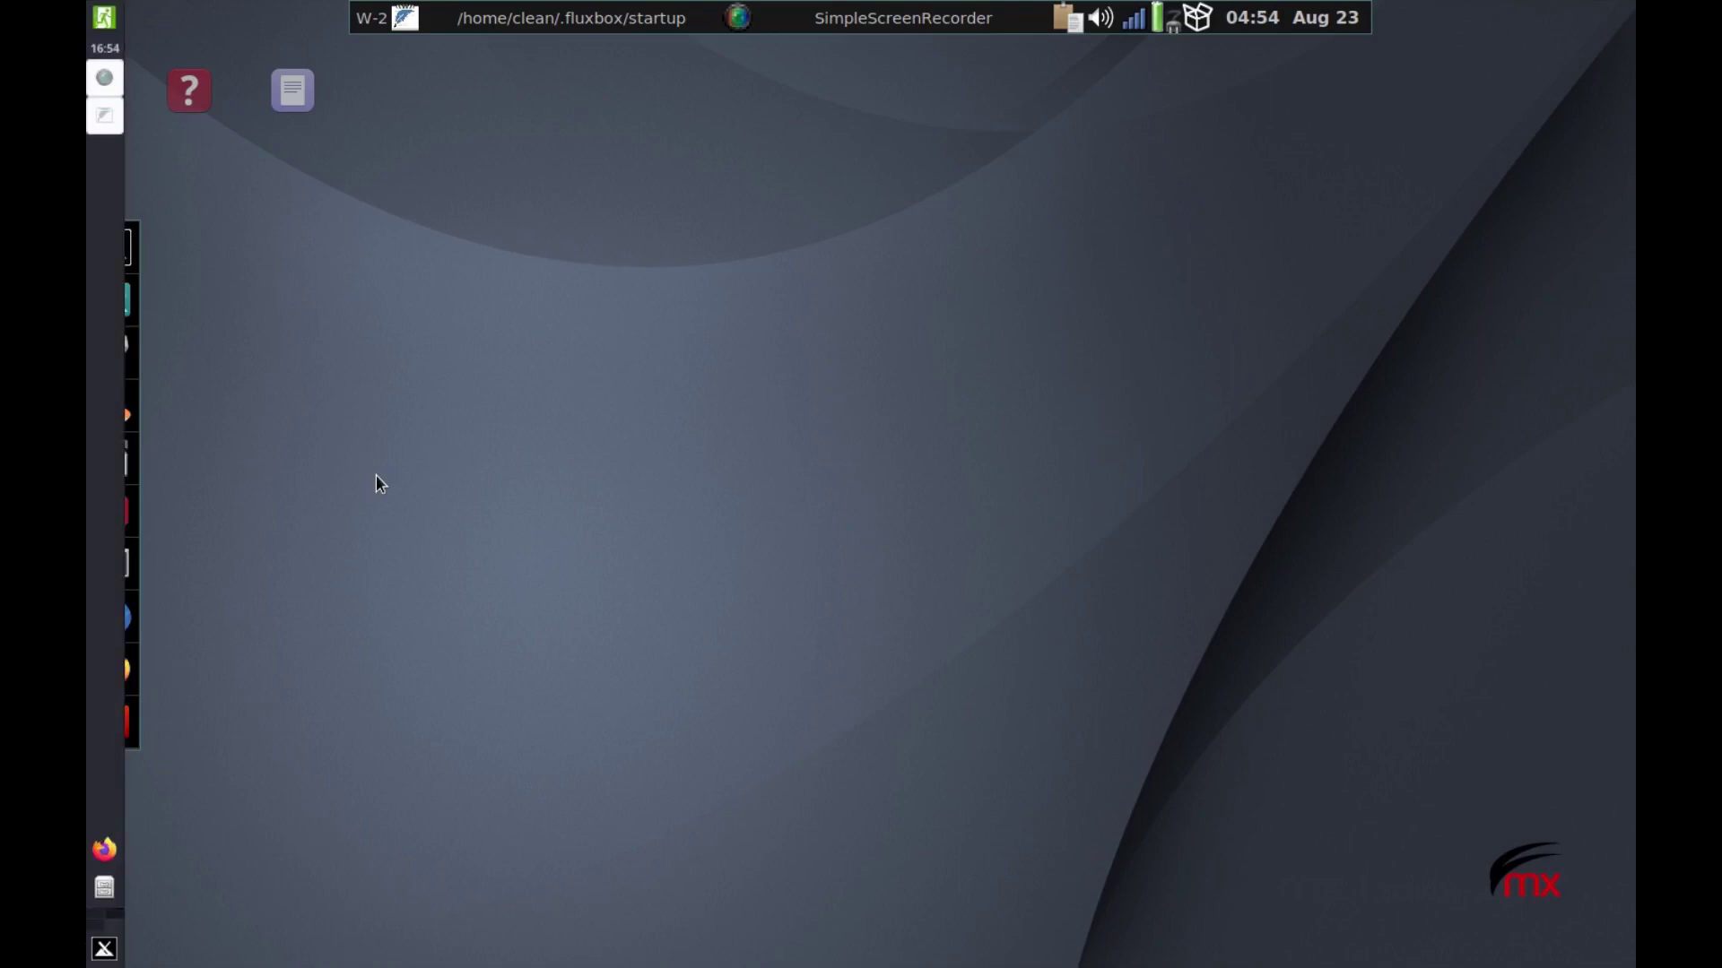
Step: Untick Lock panel in Panel Preferences and drag the panel to the right screen edge
right_click(110, 401)
mouse_move(185, 547)
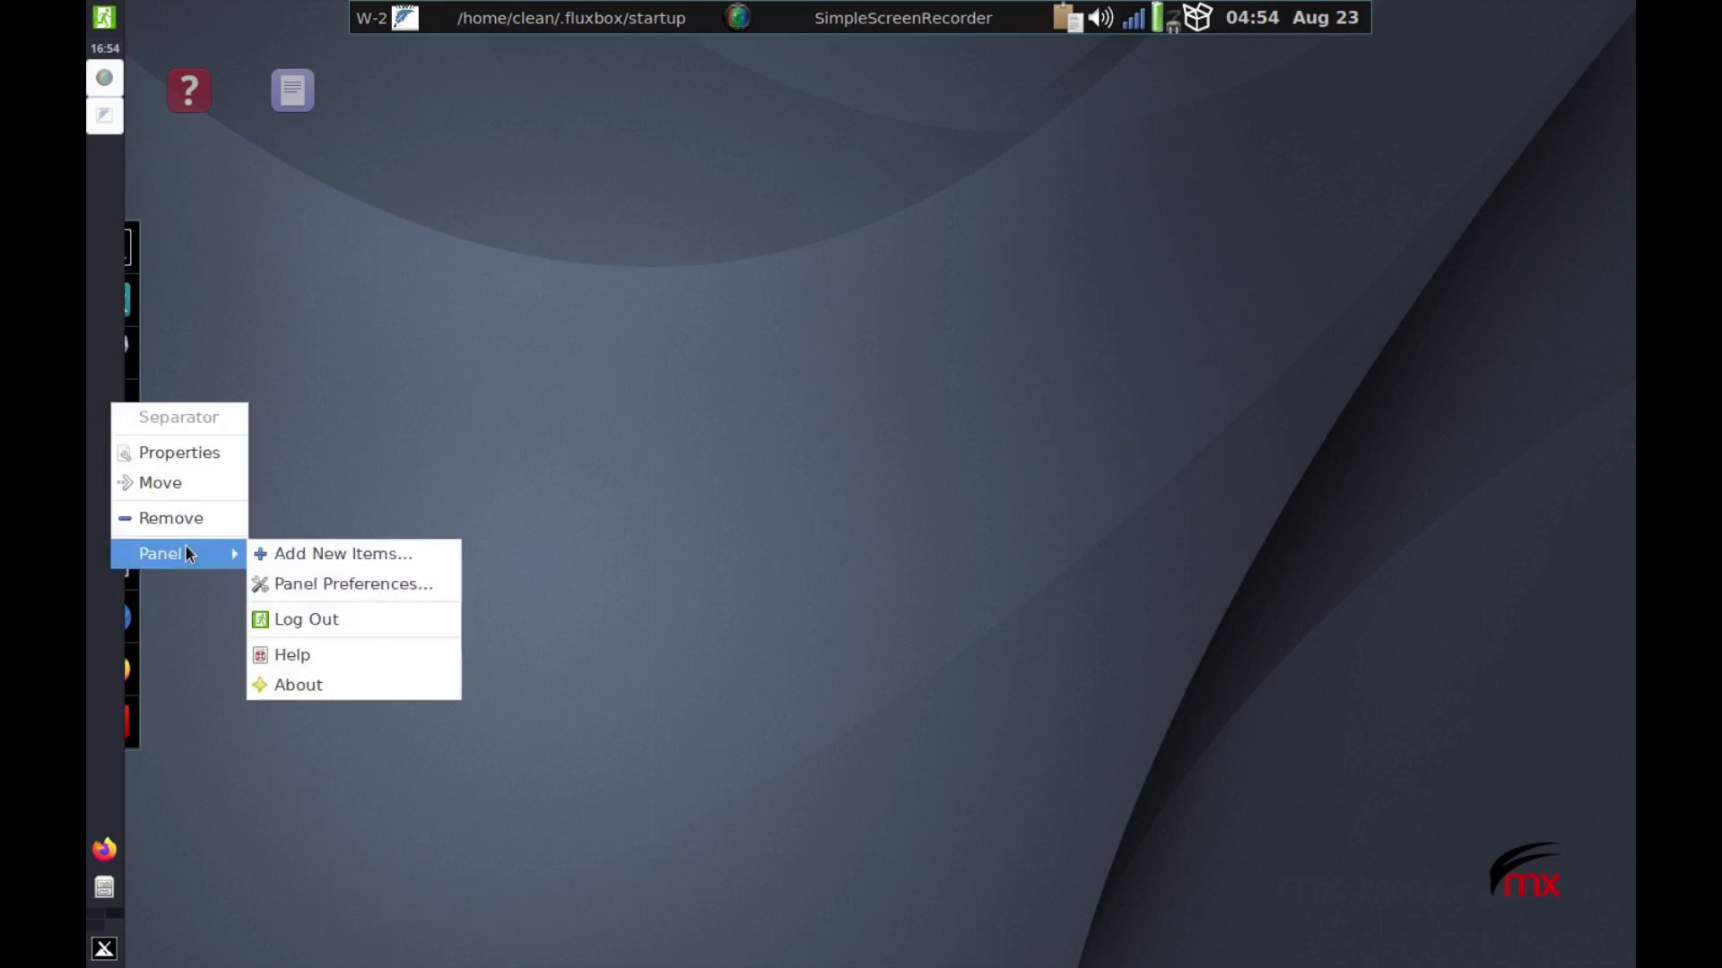
click(395, 585)
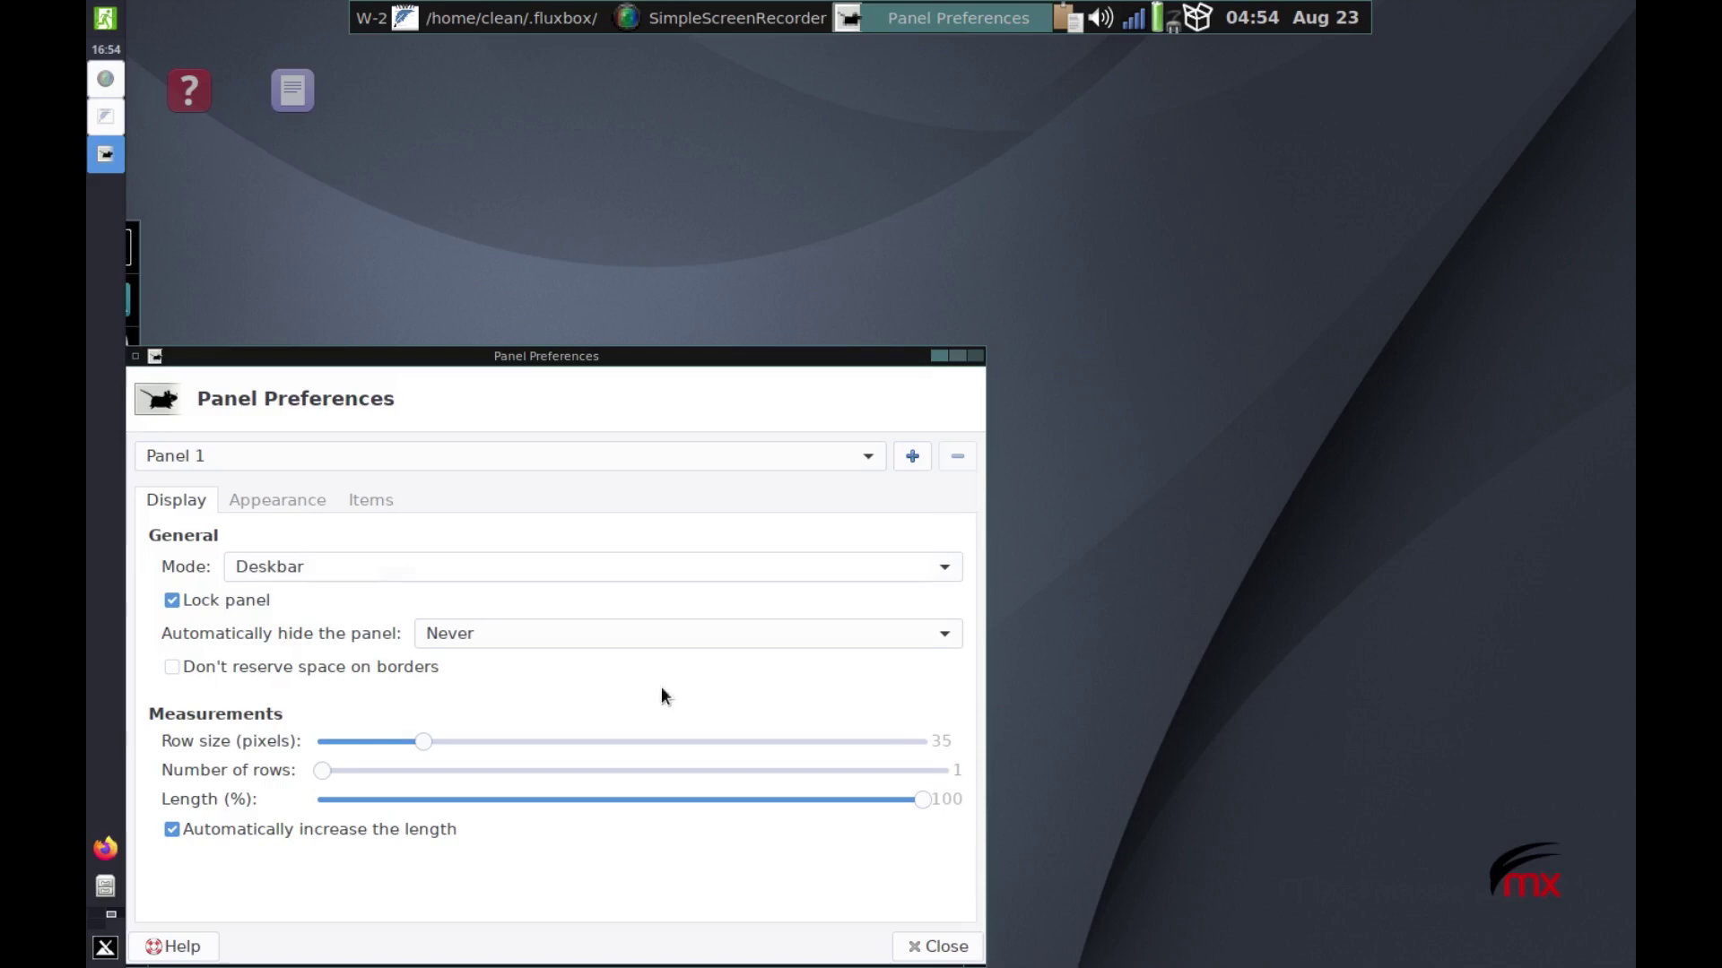
click(170, 601)
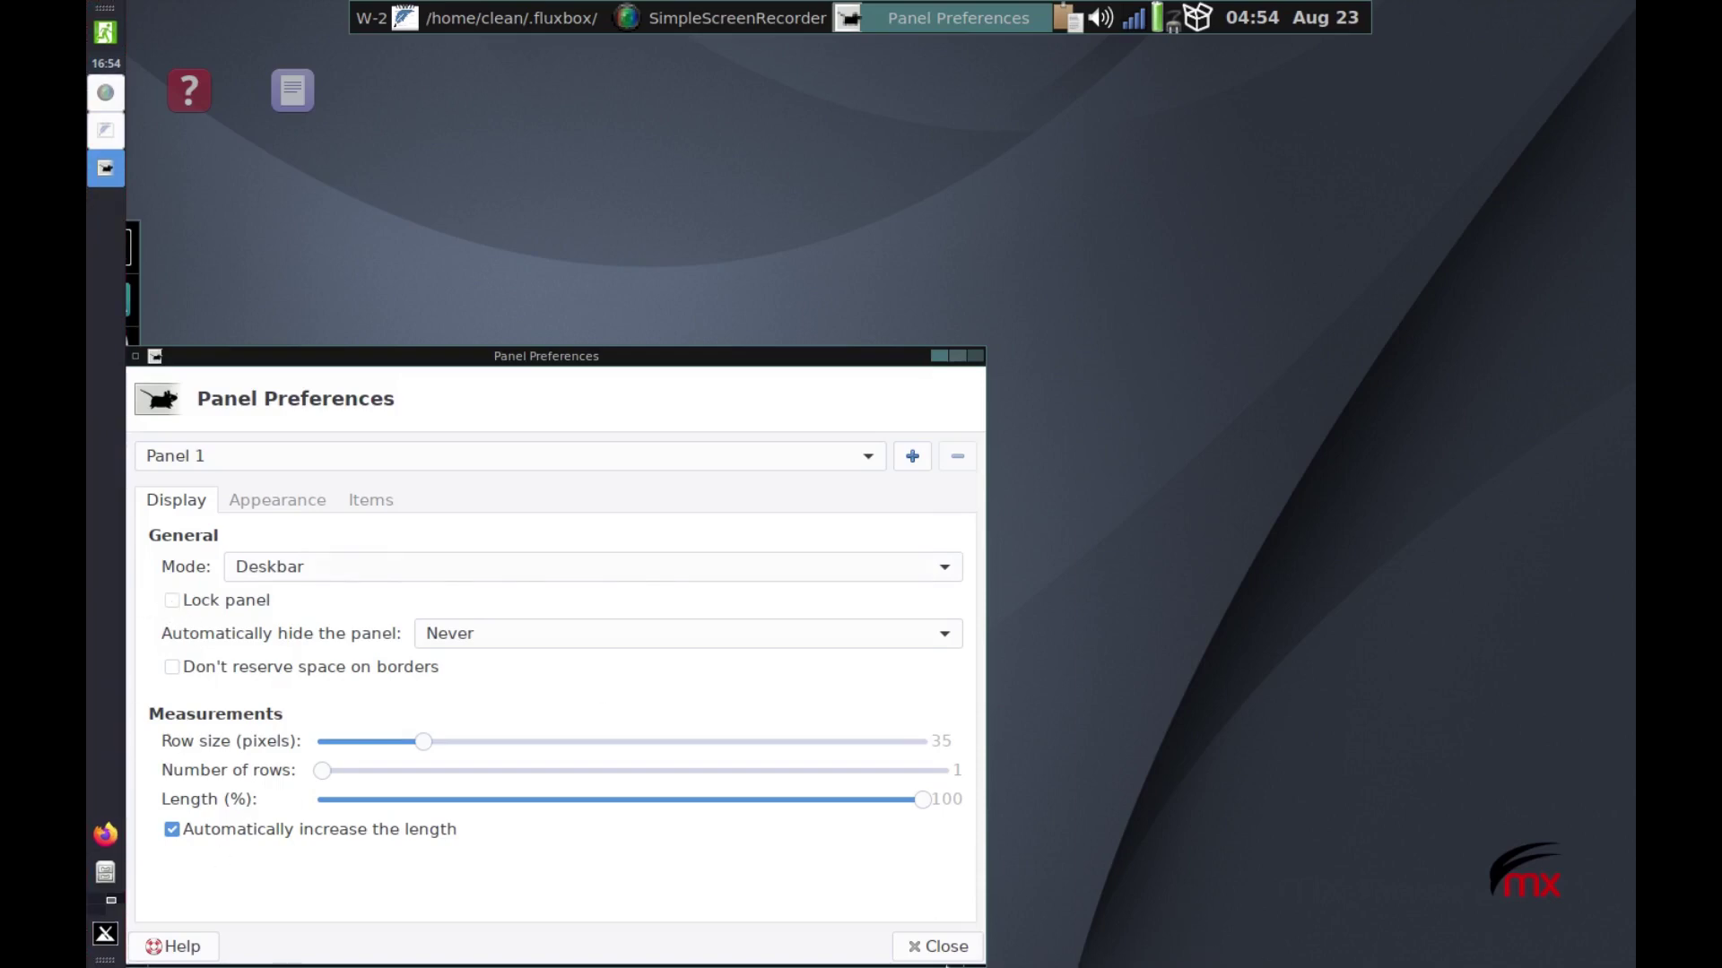
click(961, 948)
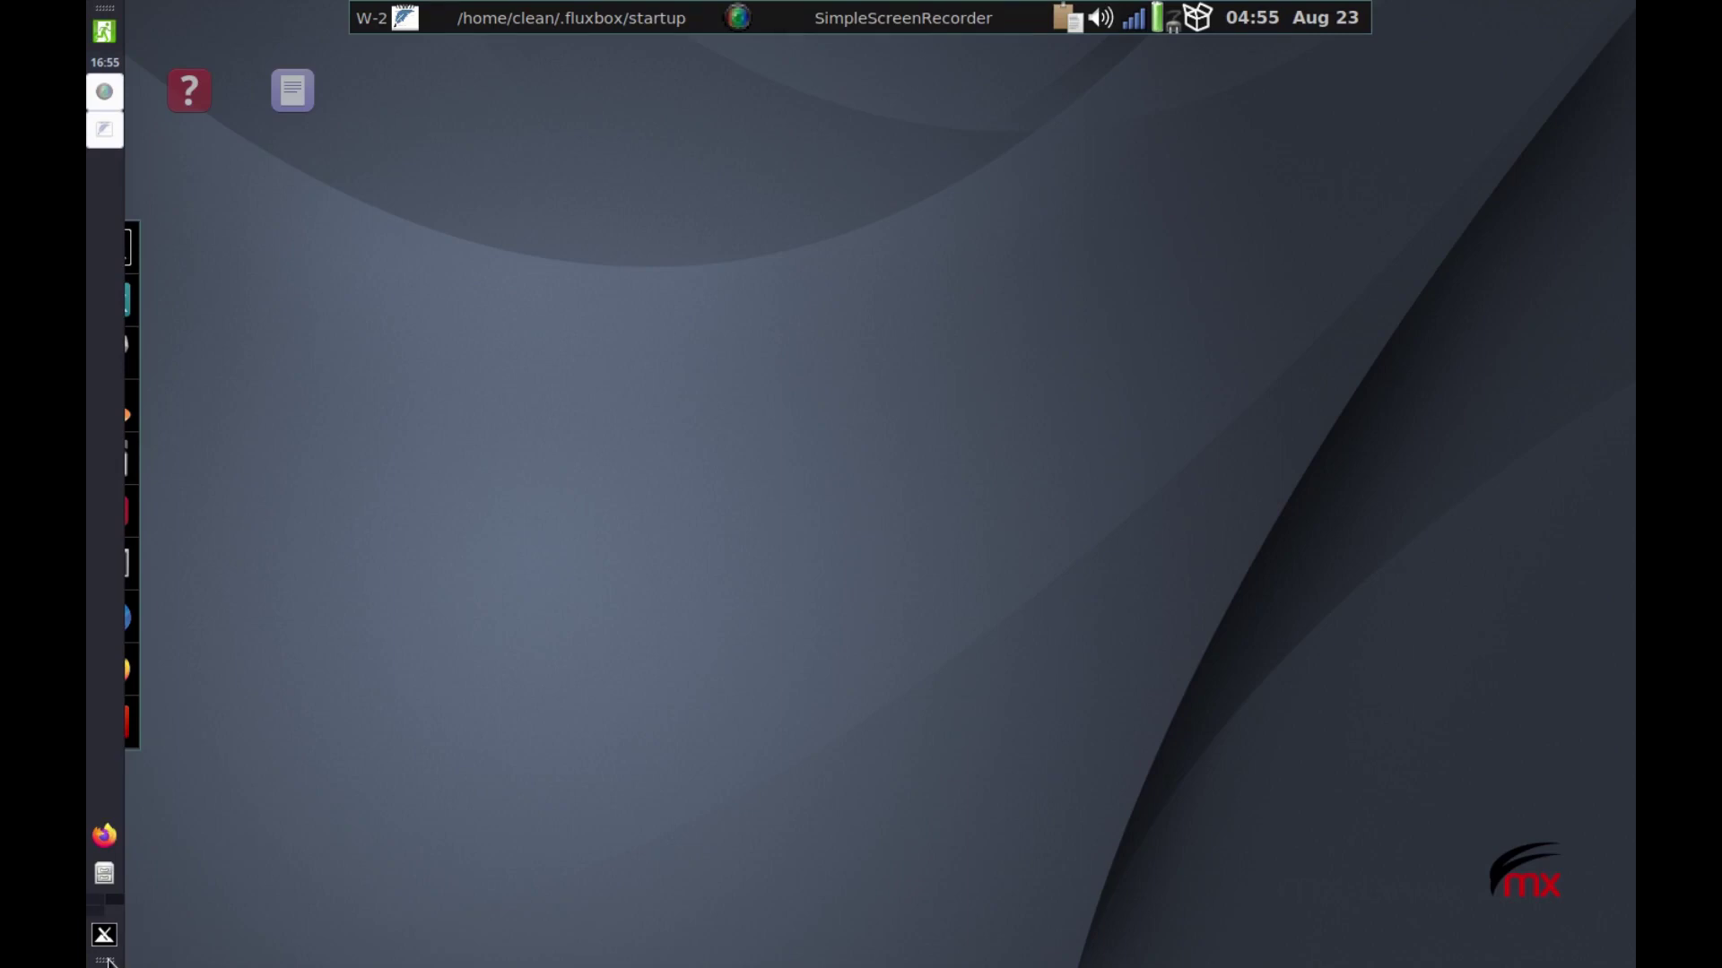
drag(105, 960, 1594, 955)
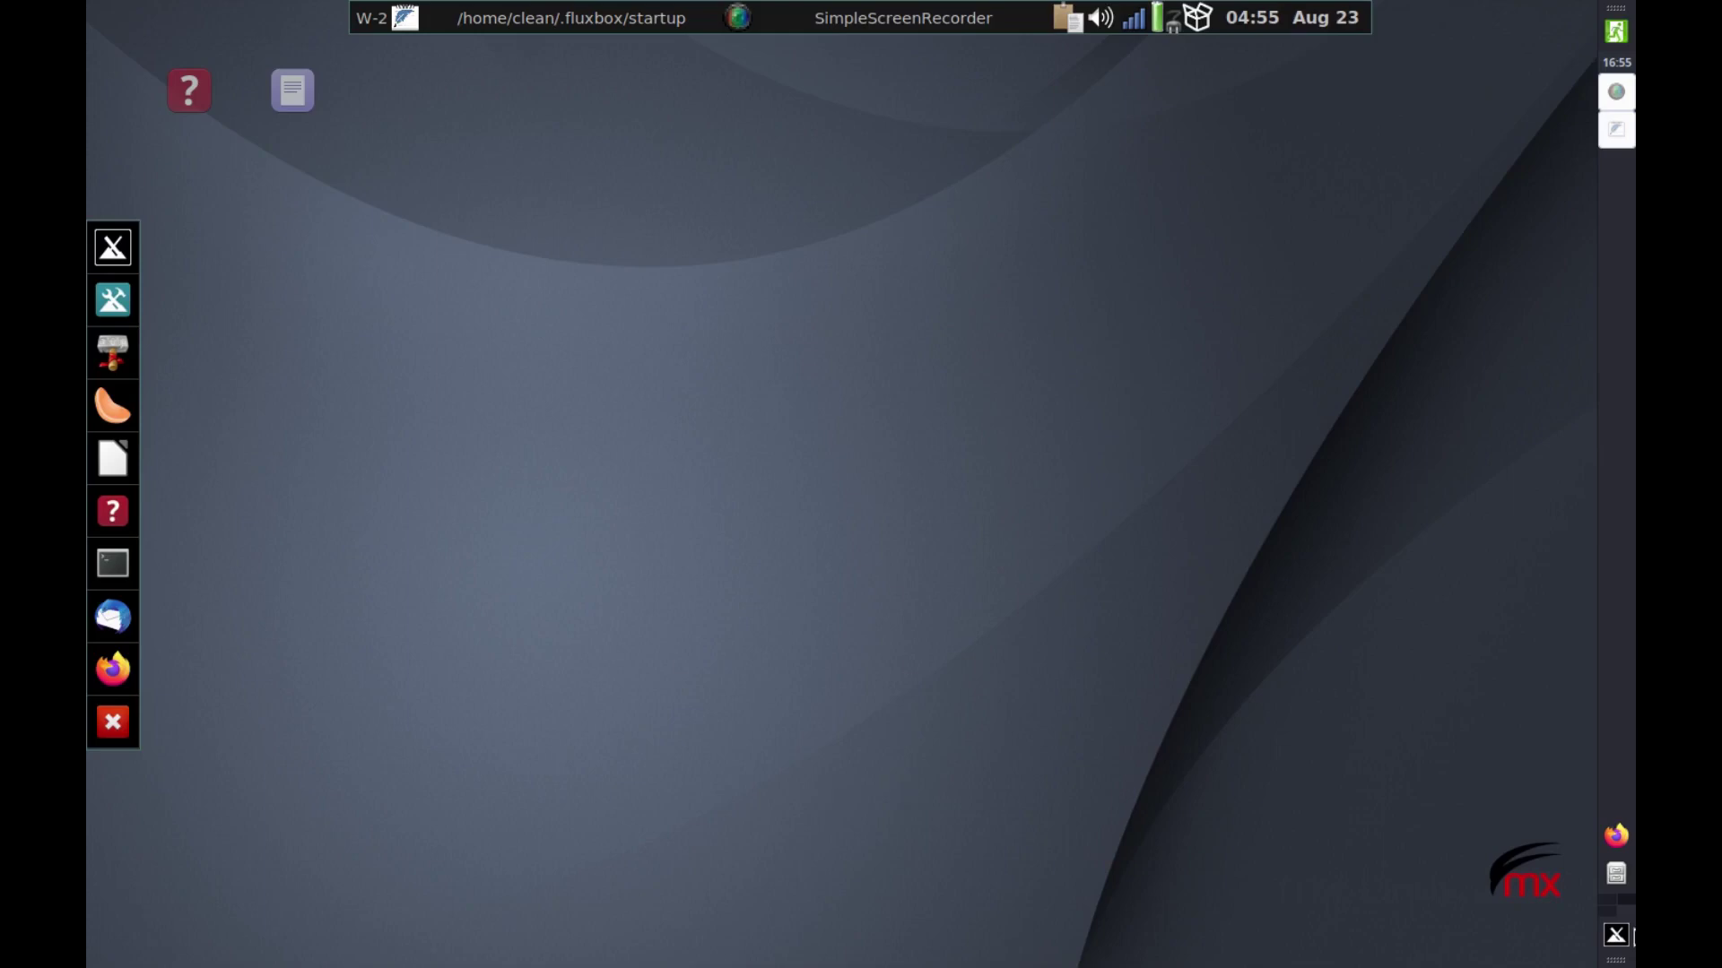
Step: Reopen Panel Preferences, move it toward the centre, and add a second panel
right_click(1608, 633)
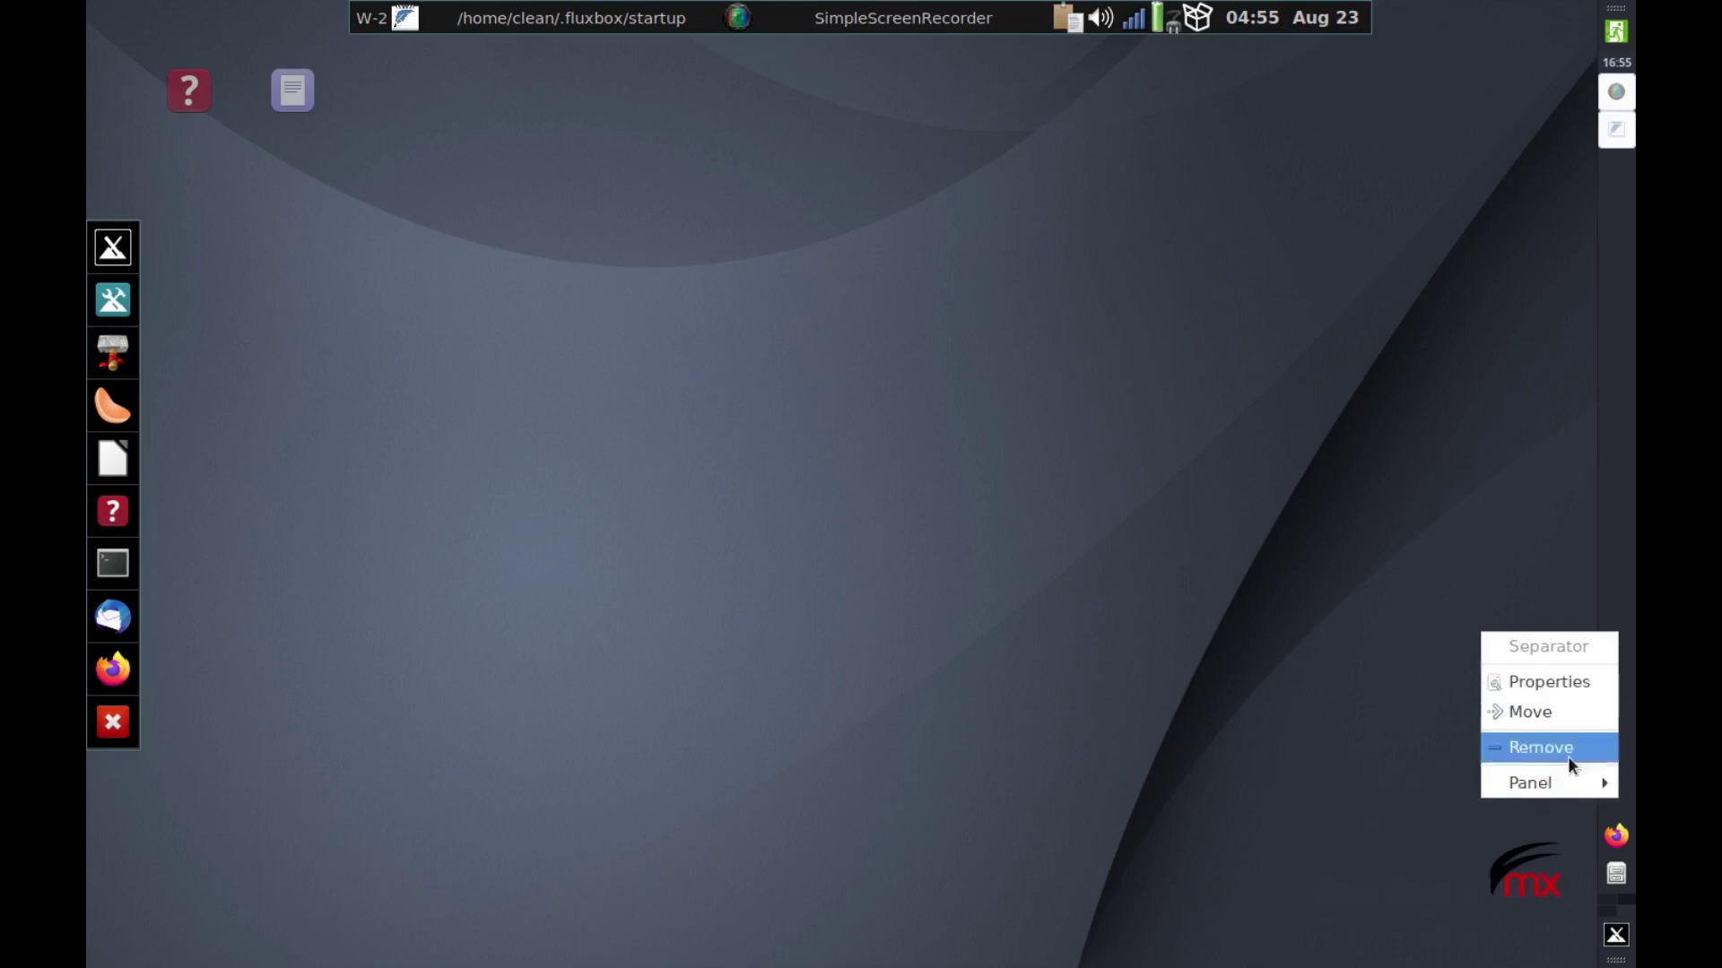
mouse_move(1566, 789)
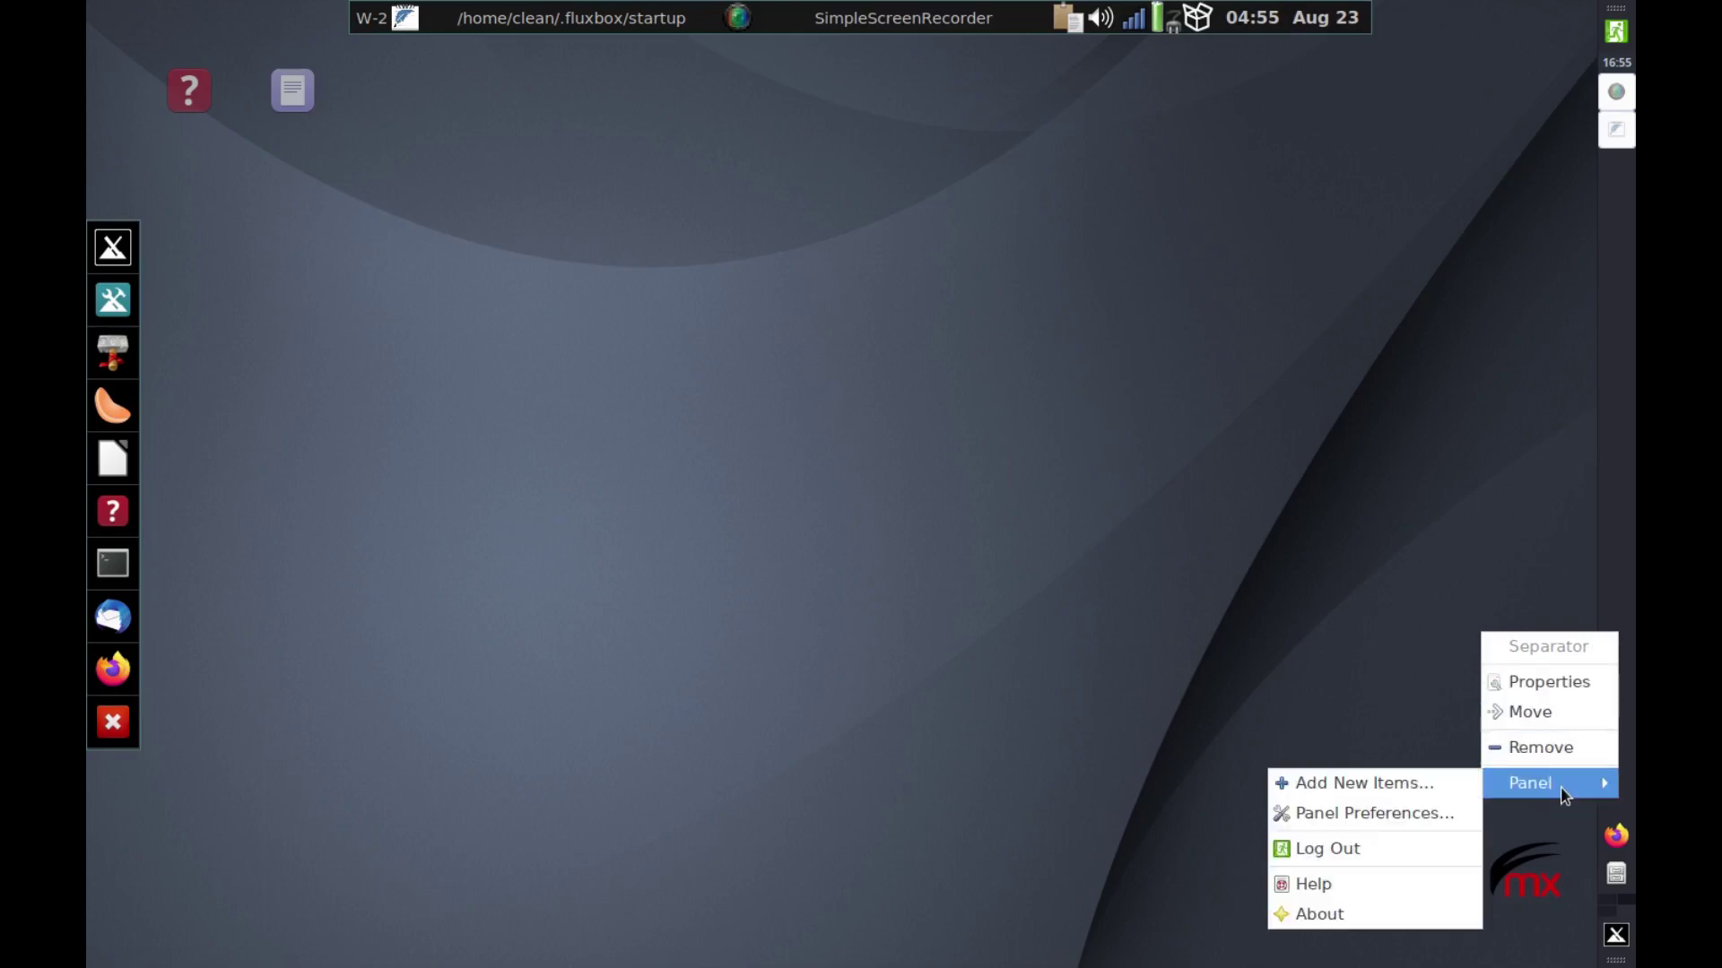
click(1397, 813)
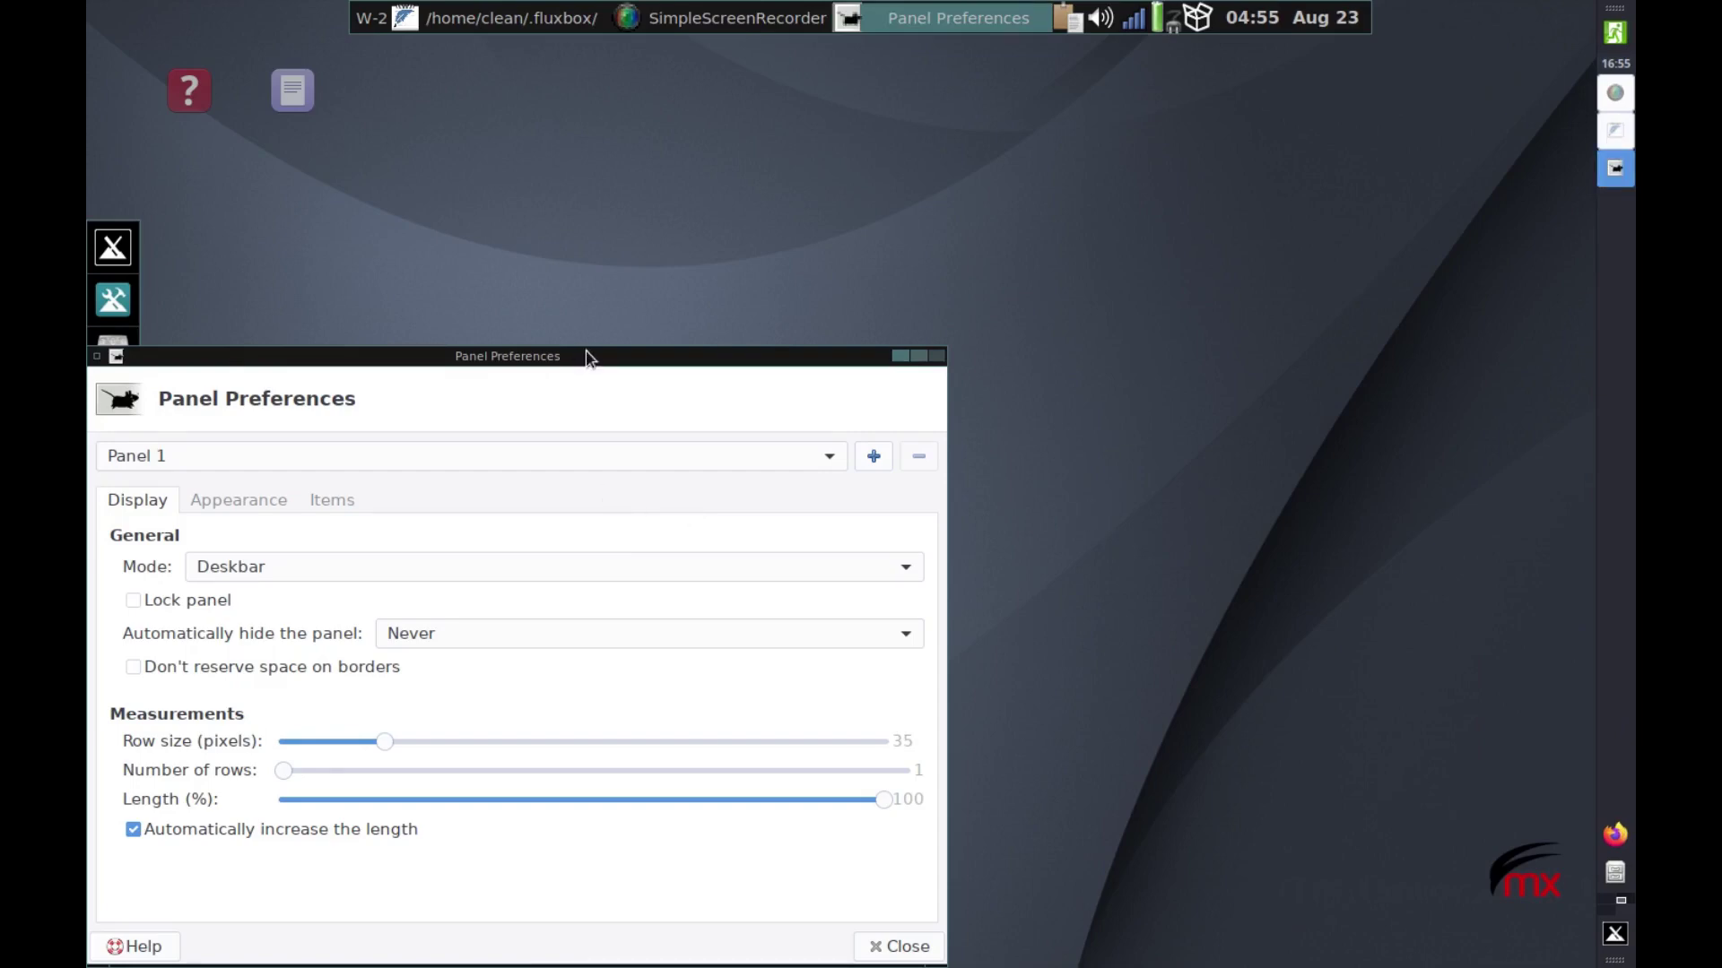
drag(588, 357, 793, 190)
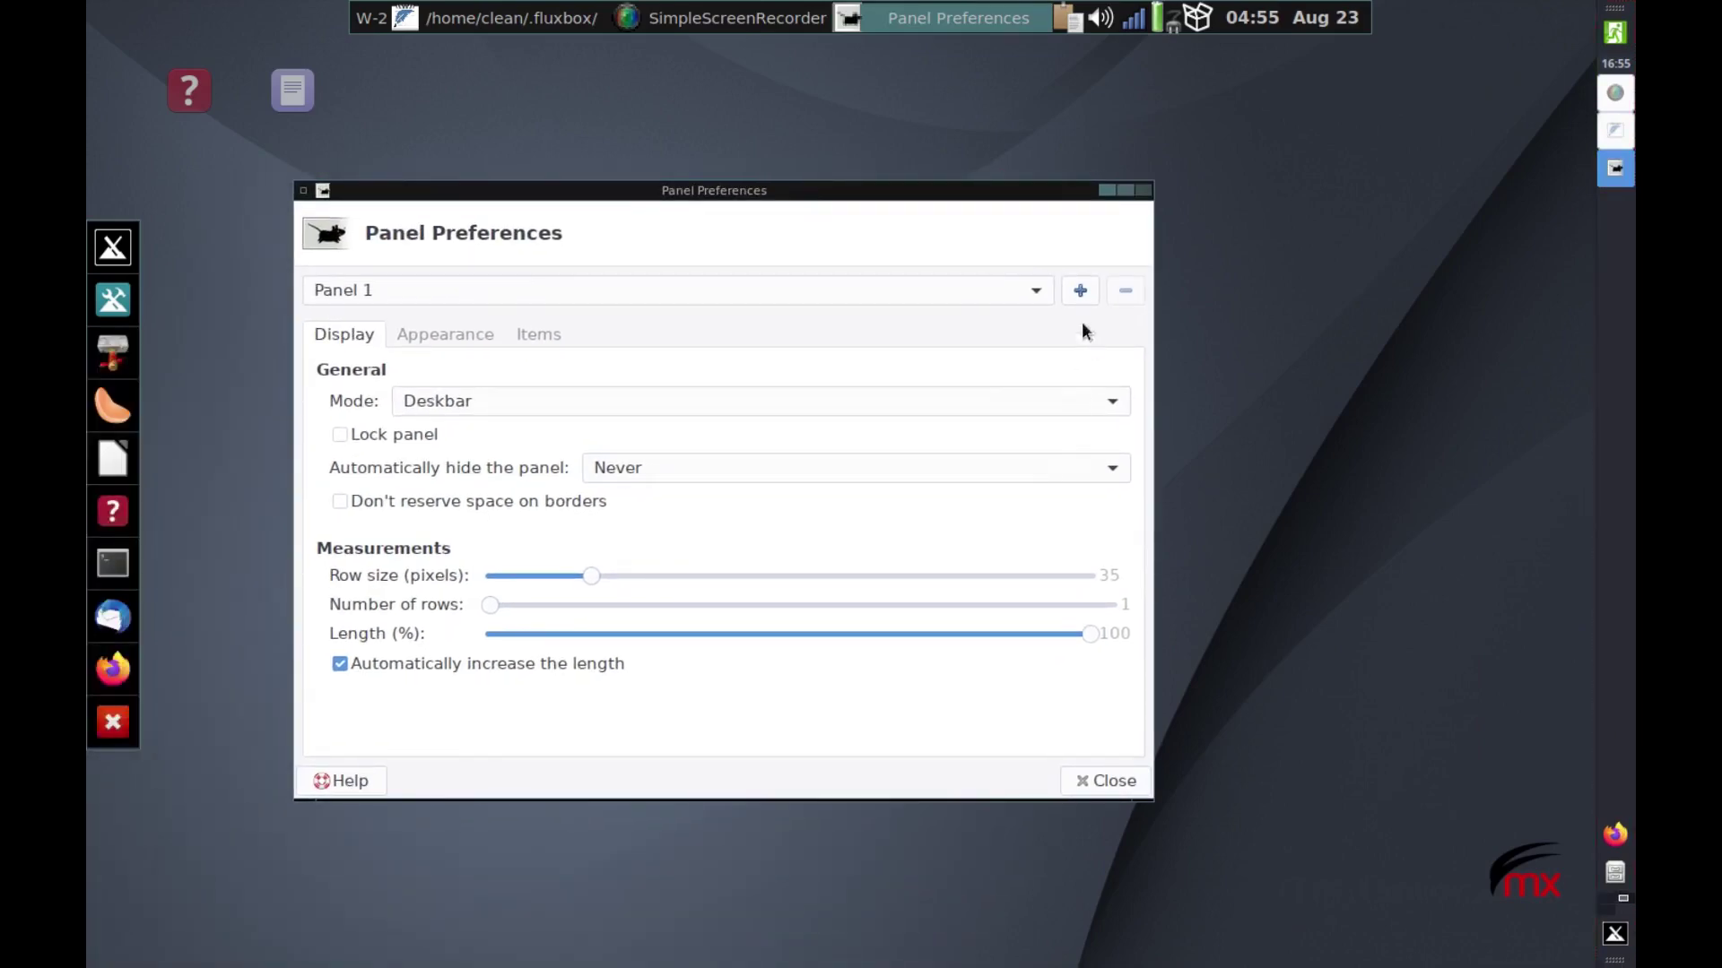
click(1080, 289)
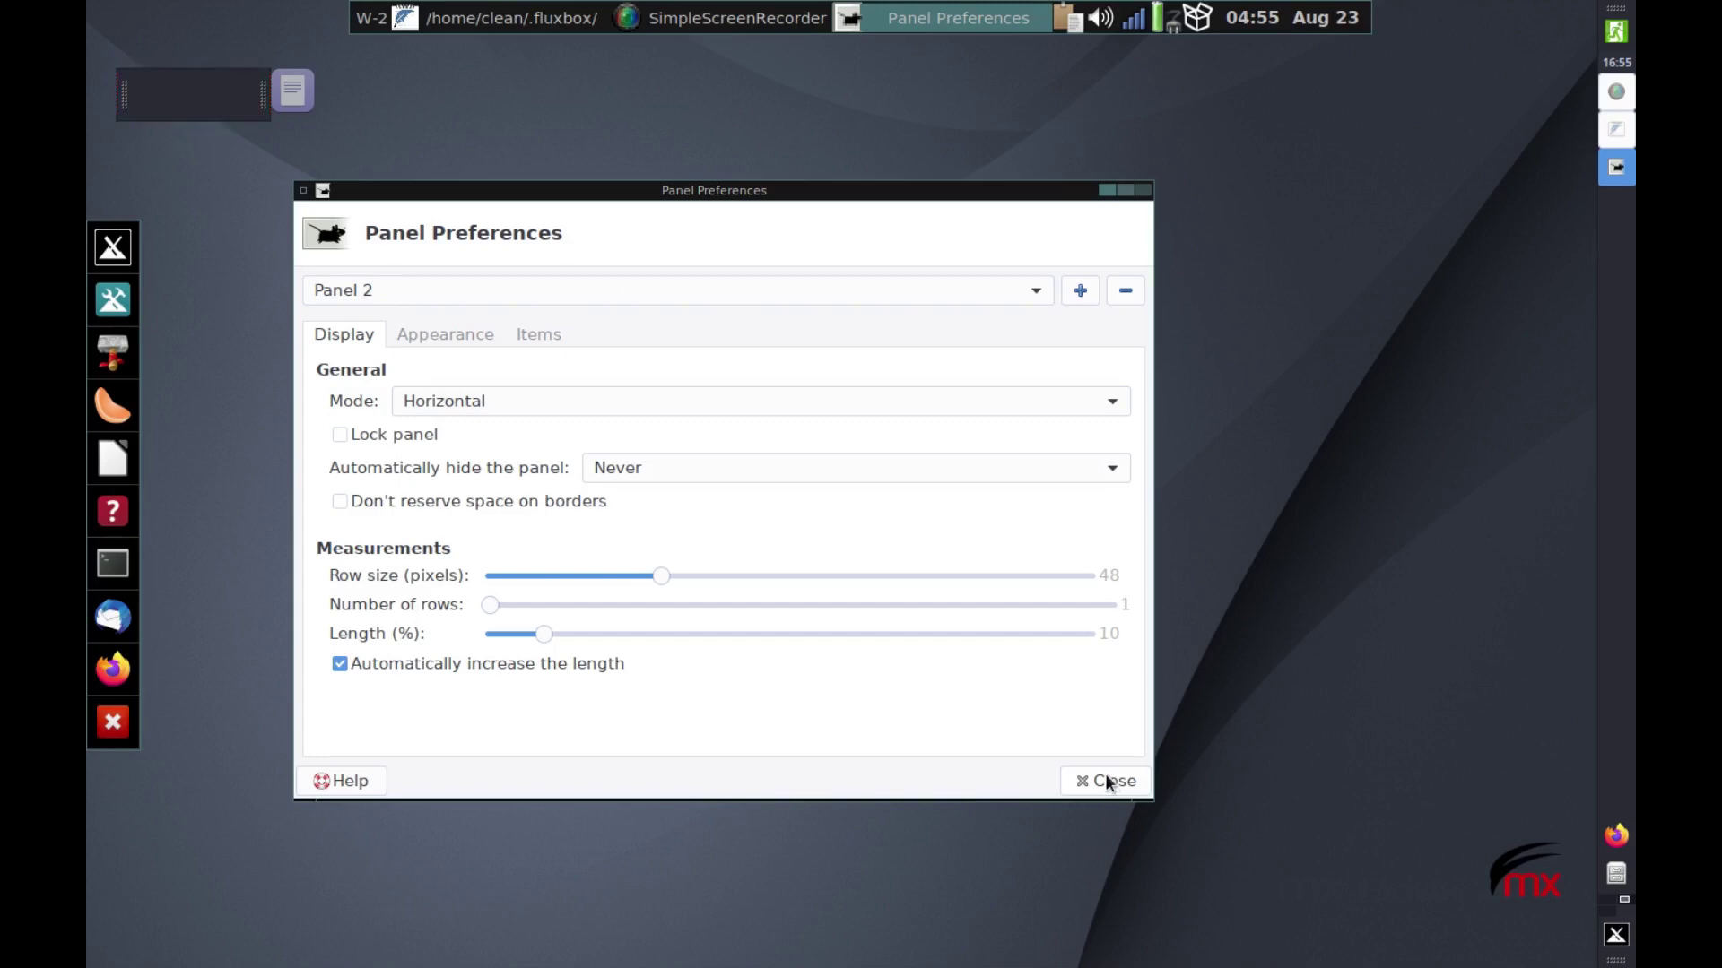
Step: Permanently remove Panel 1 and drag the remaining small panel to the bottom-left corner
click(1038, 292)
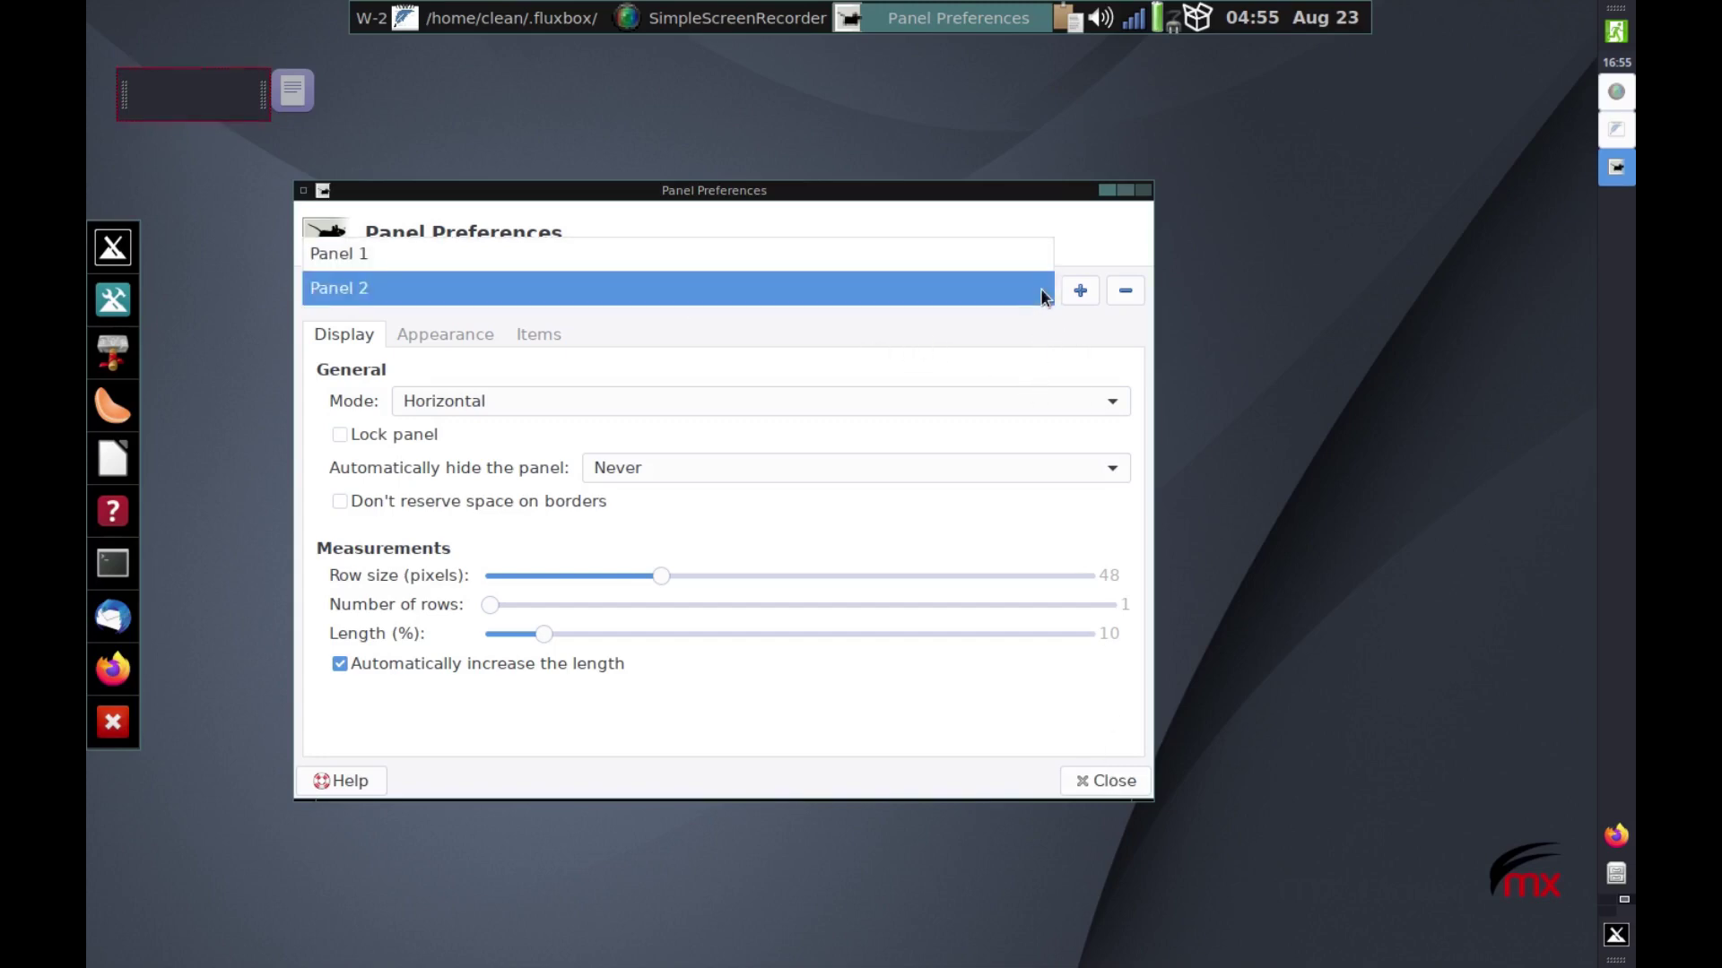
click(1012, 249)
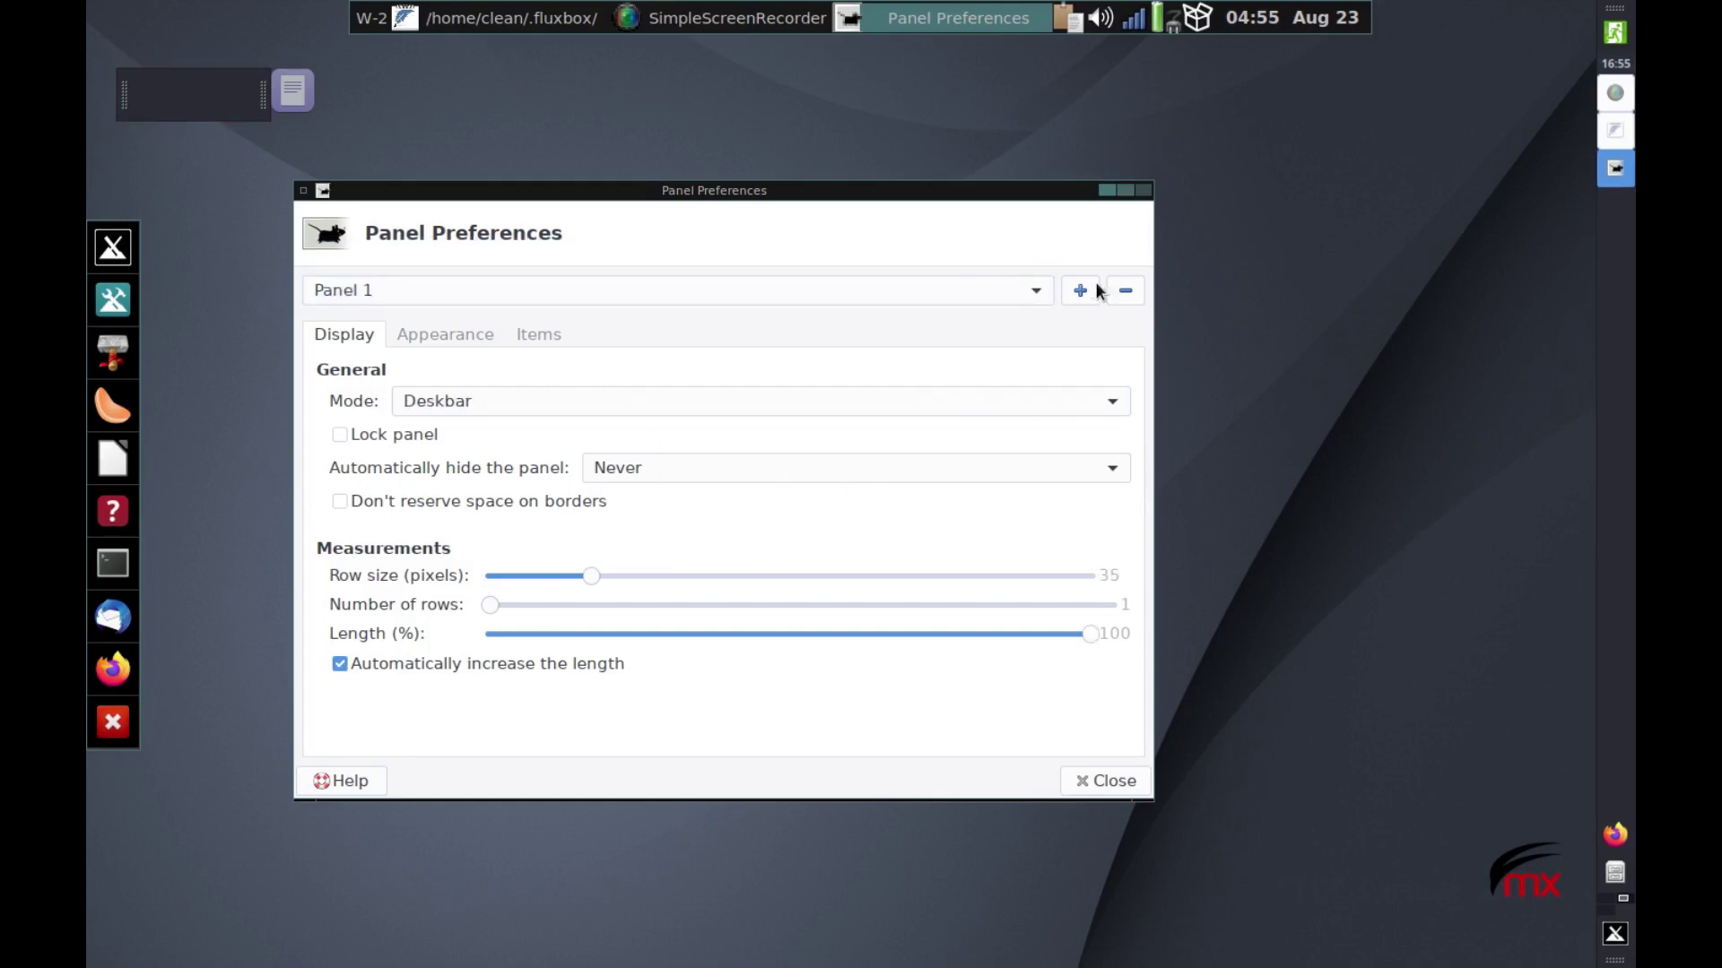
click(1126, 291)
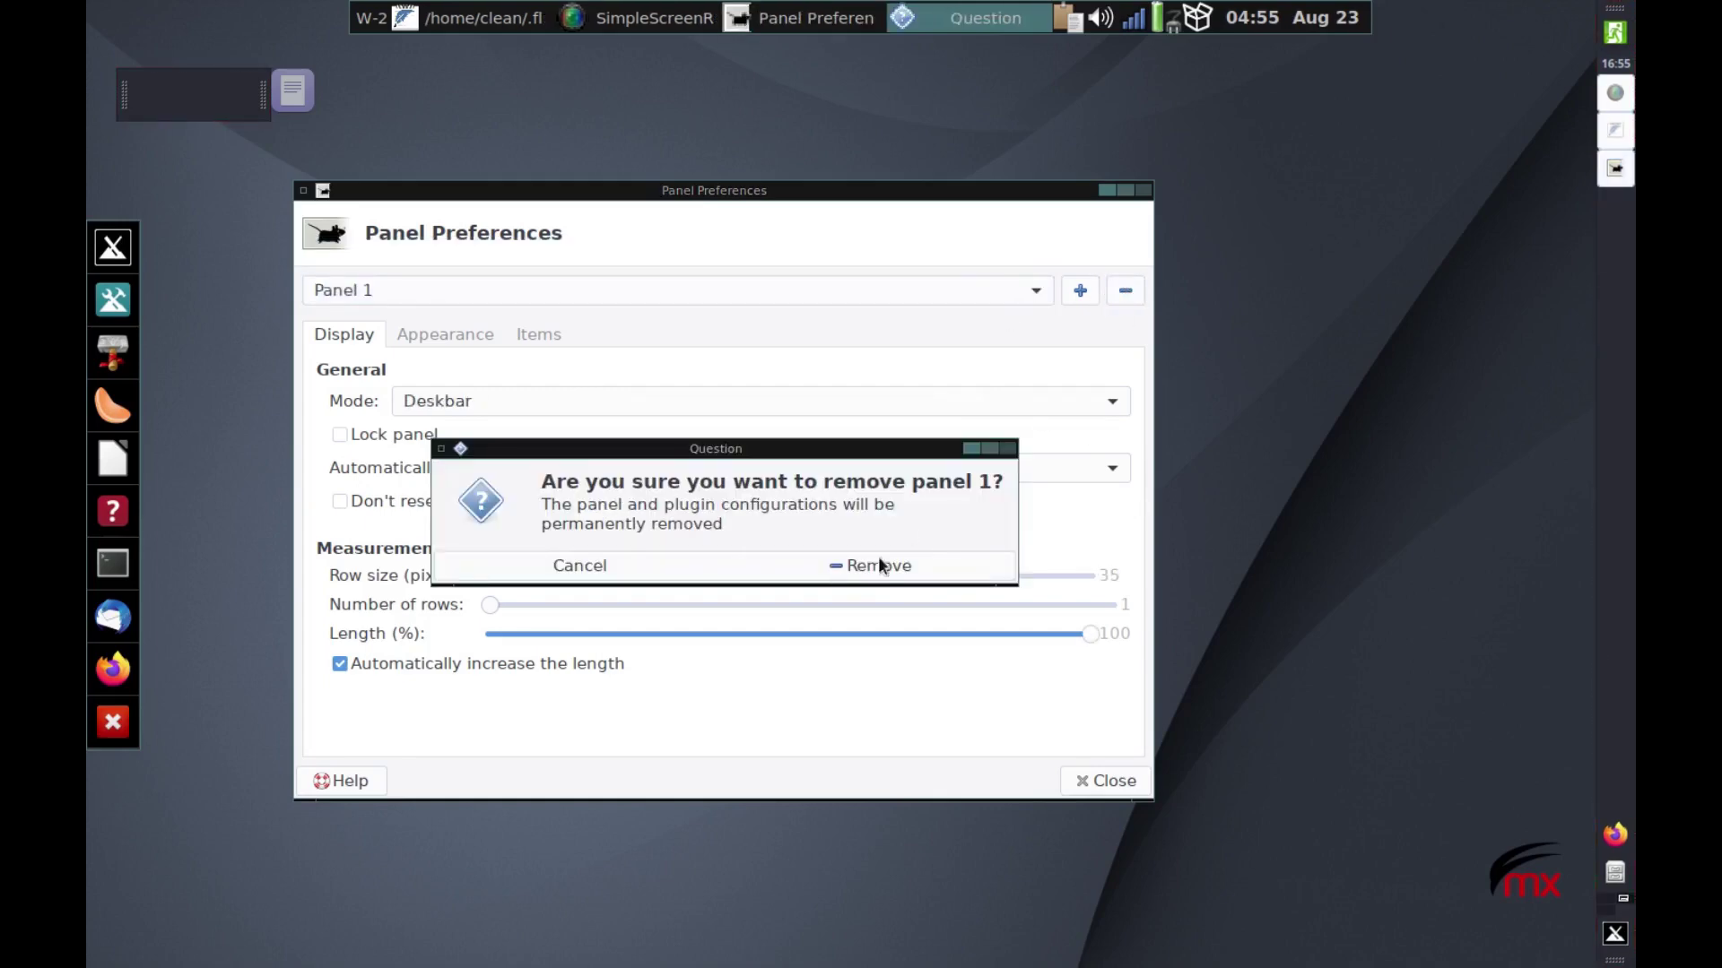
click(868, 562)
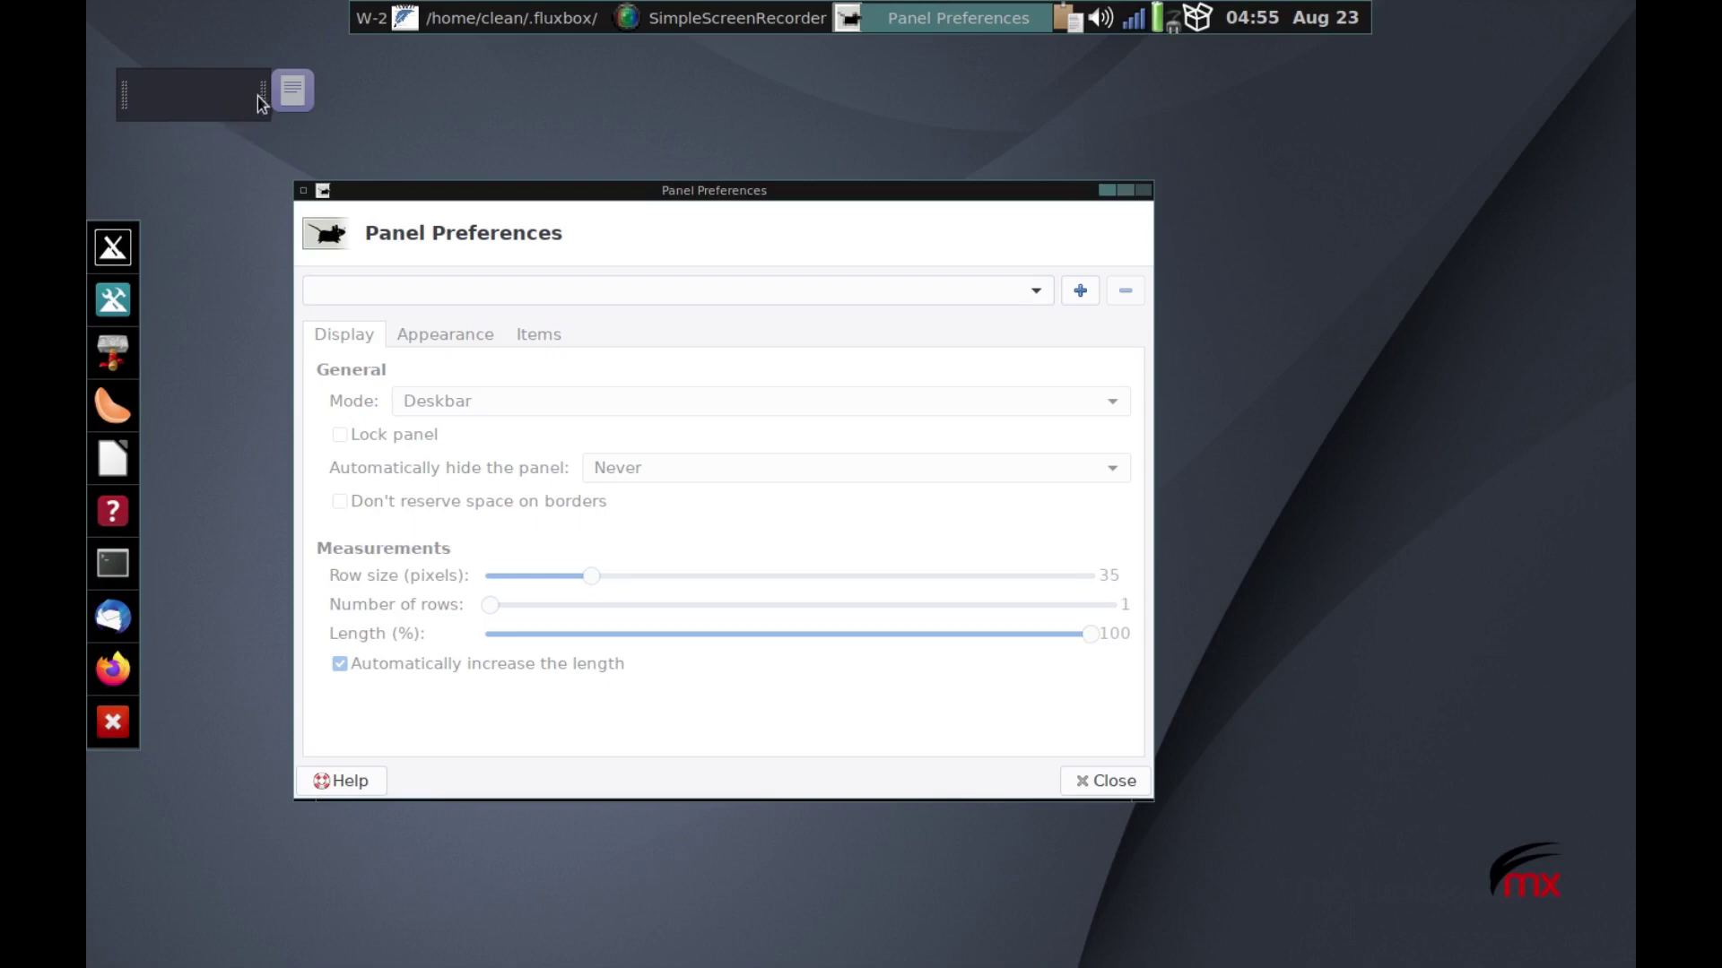
drag(256, 96, 227, 964)
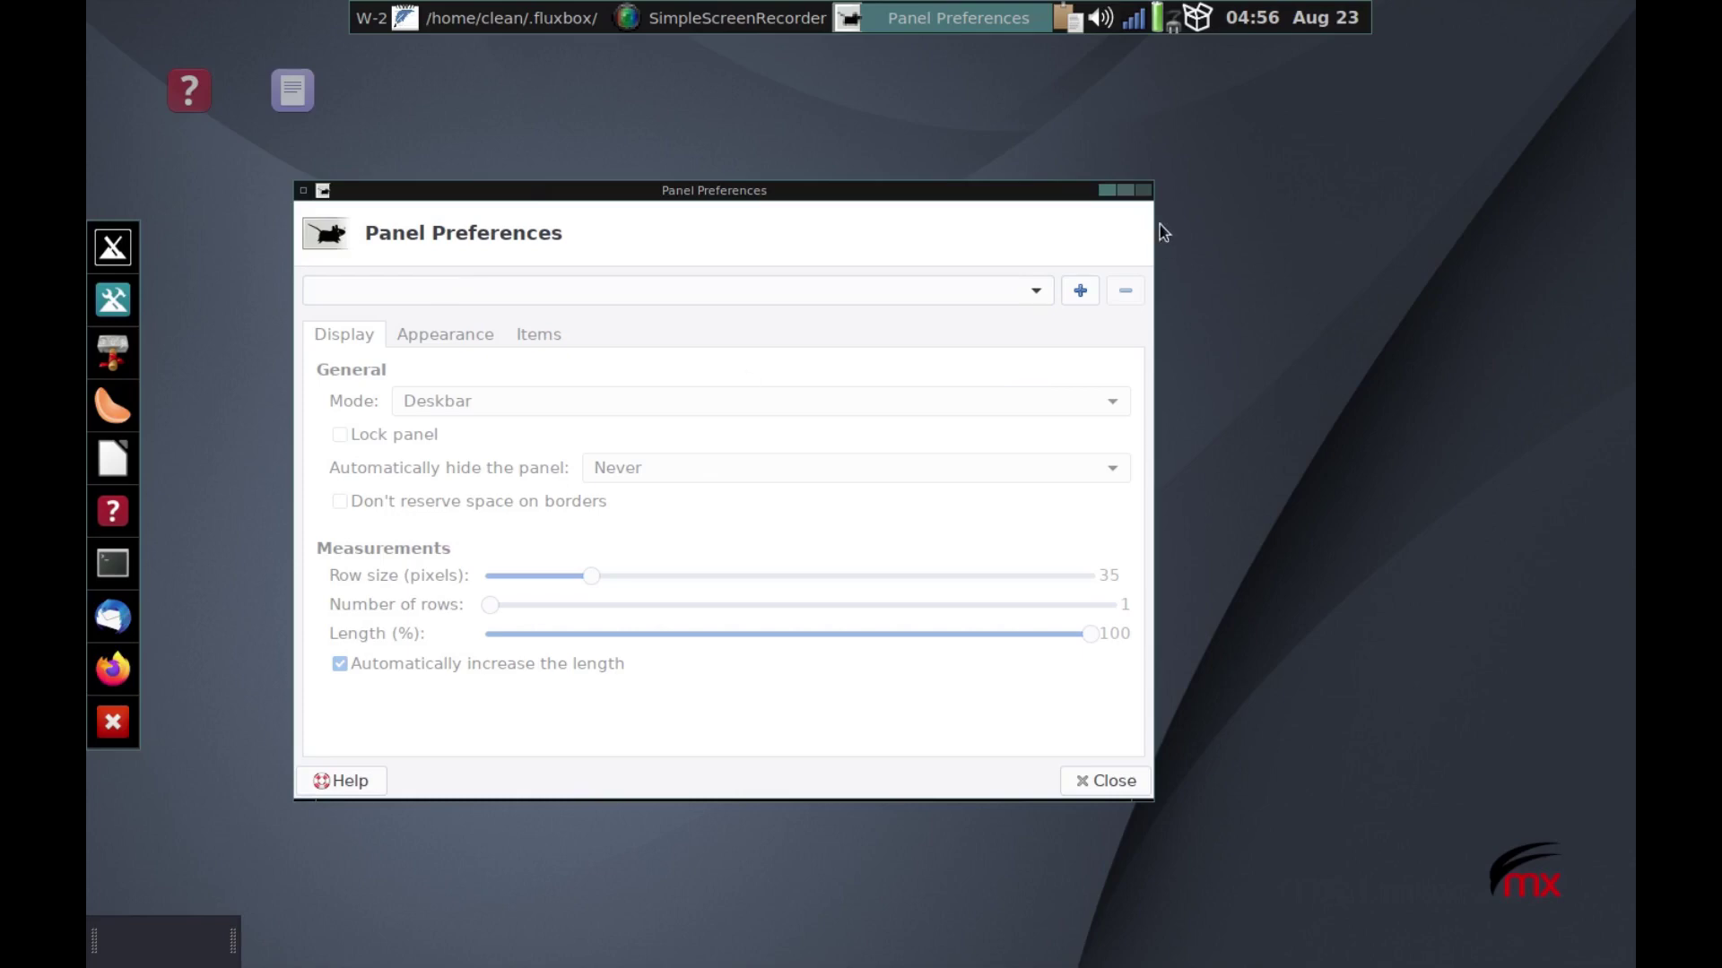
Step: Minimize Panel Preferences and toggle autohide for the Fluxbox dock under Out of sight
click(1106, 190)
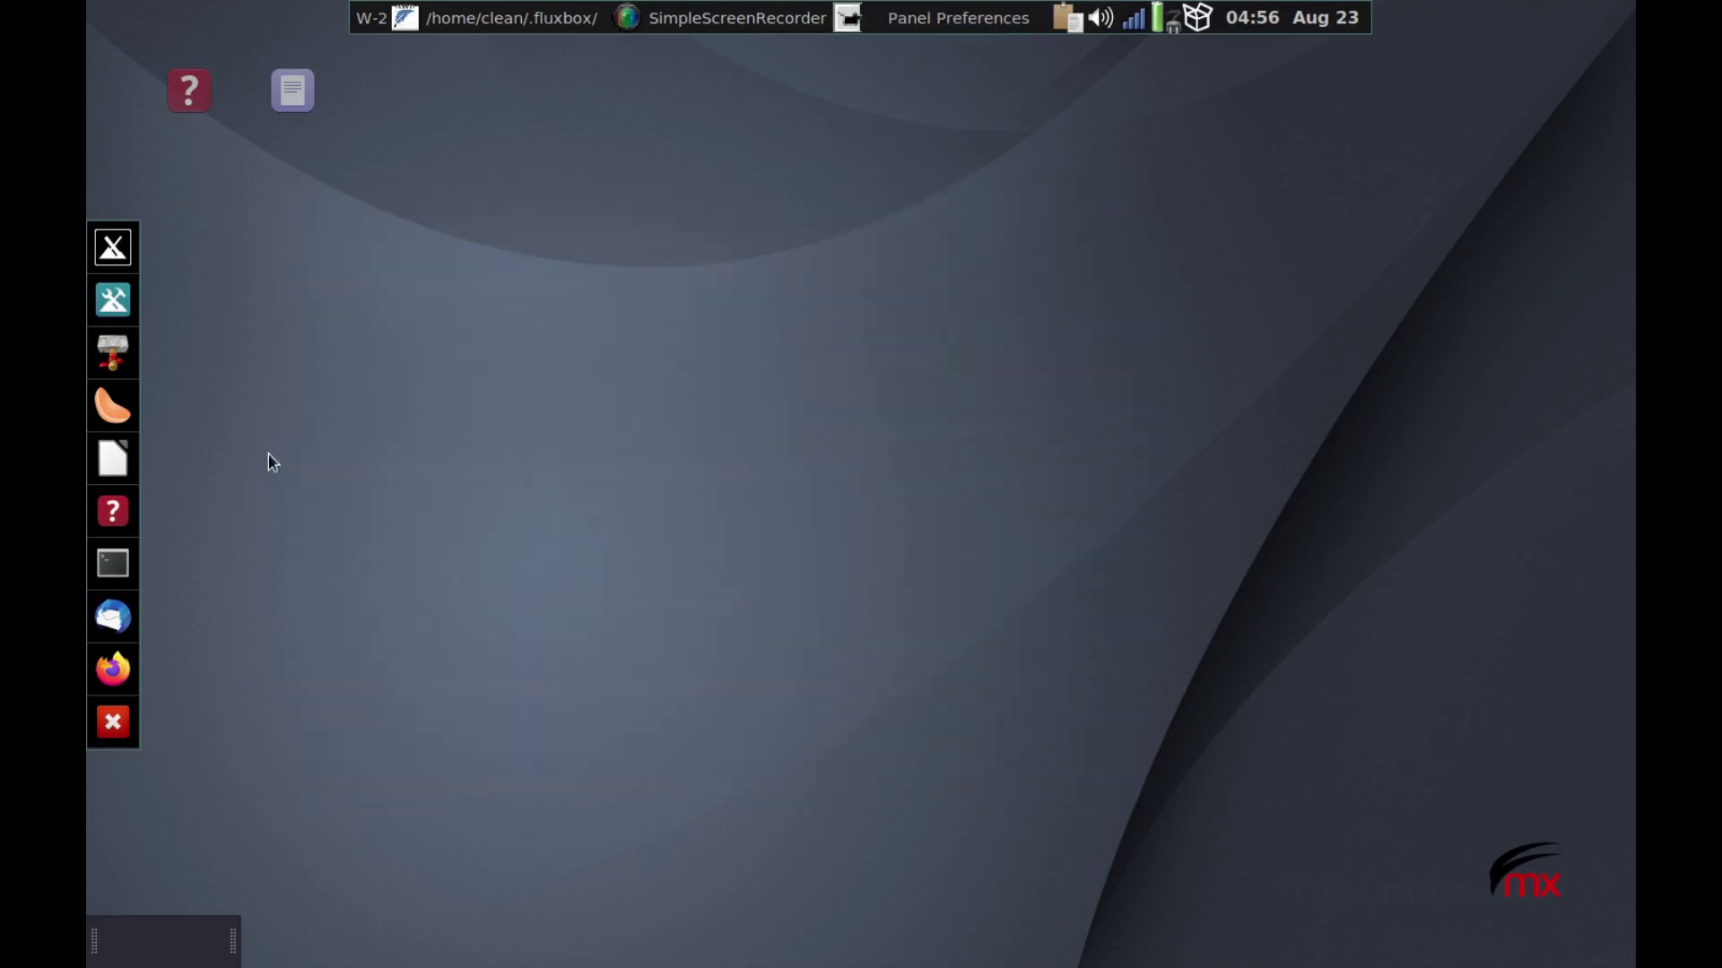
right_click(255, 353)
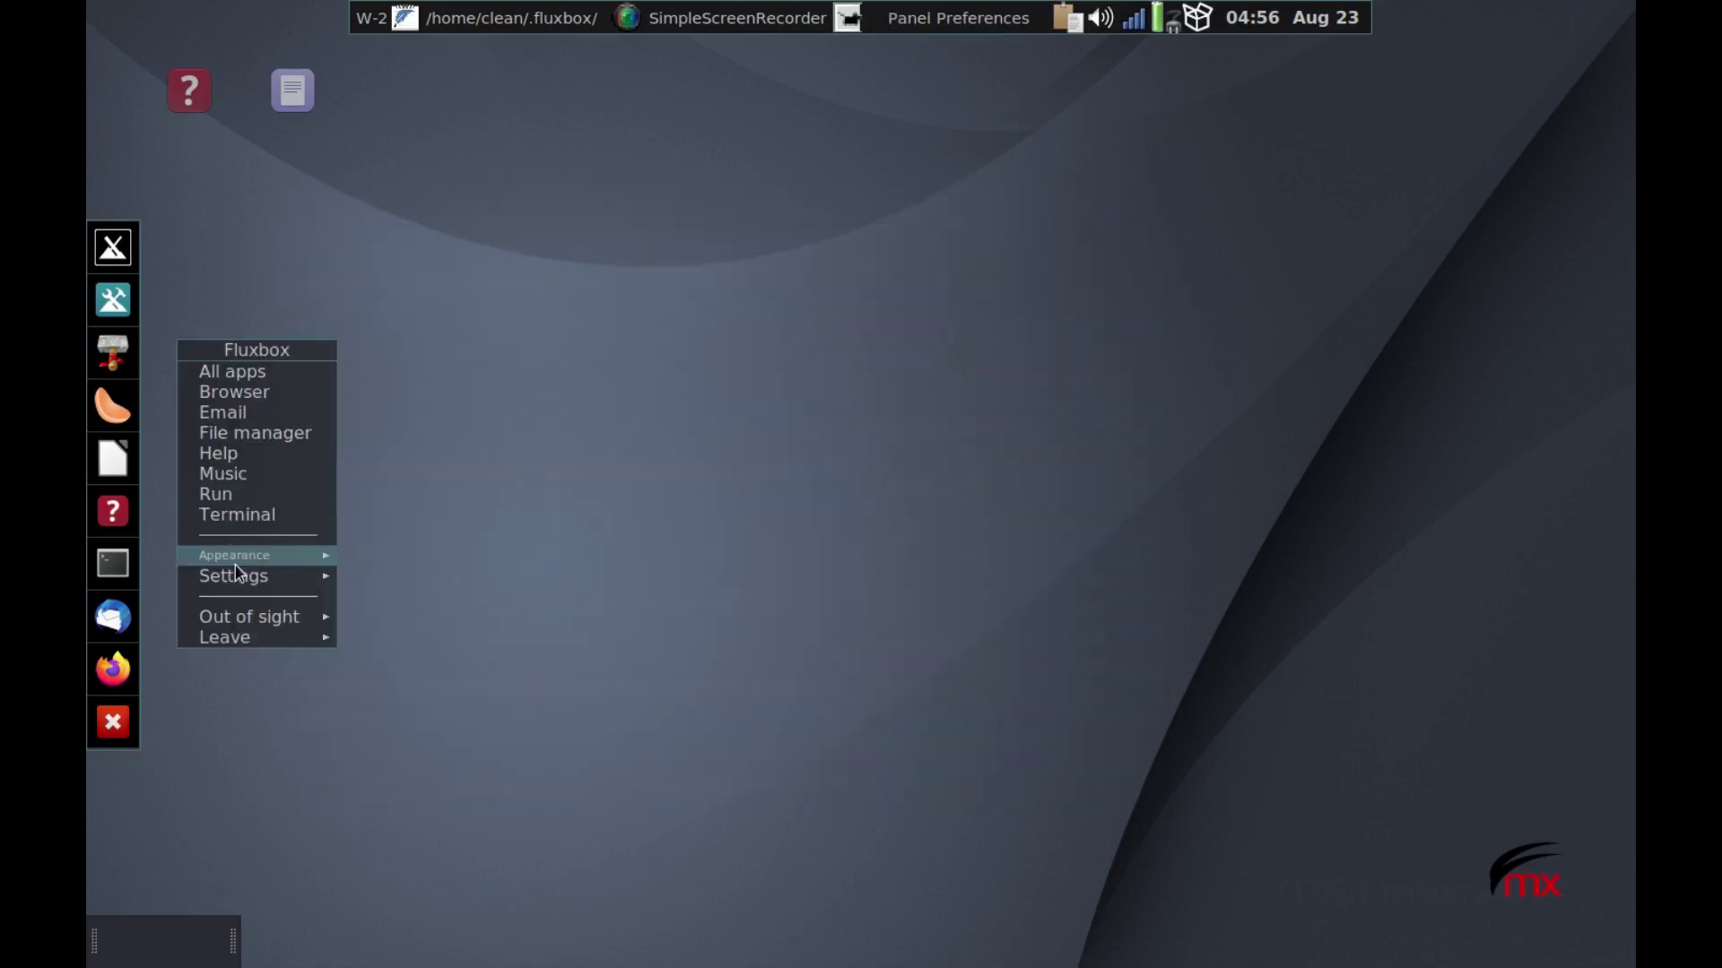
mouse_move(242, 616)
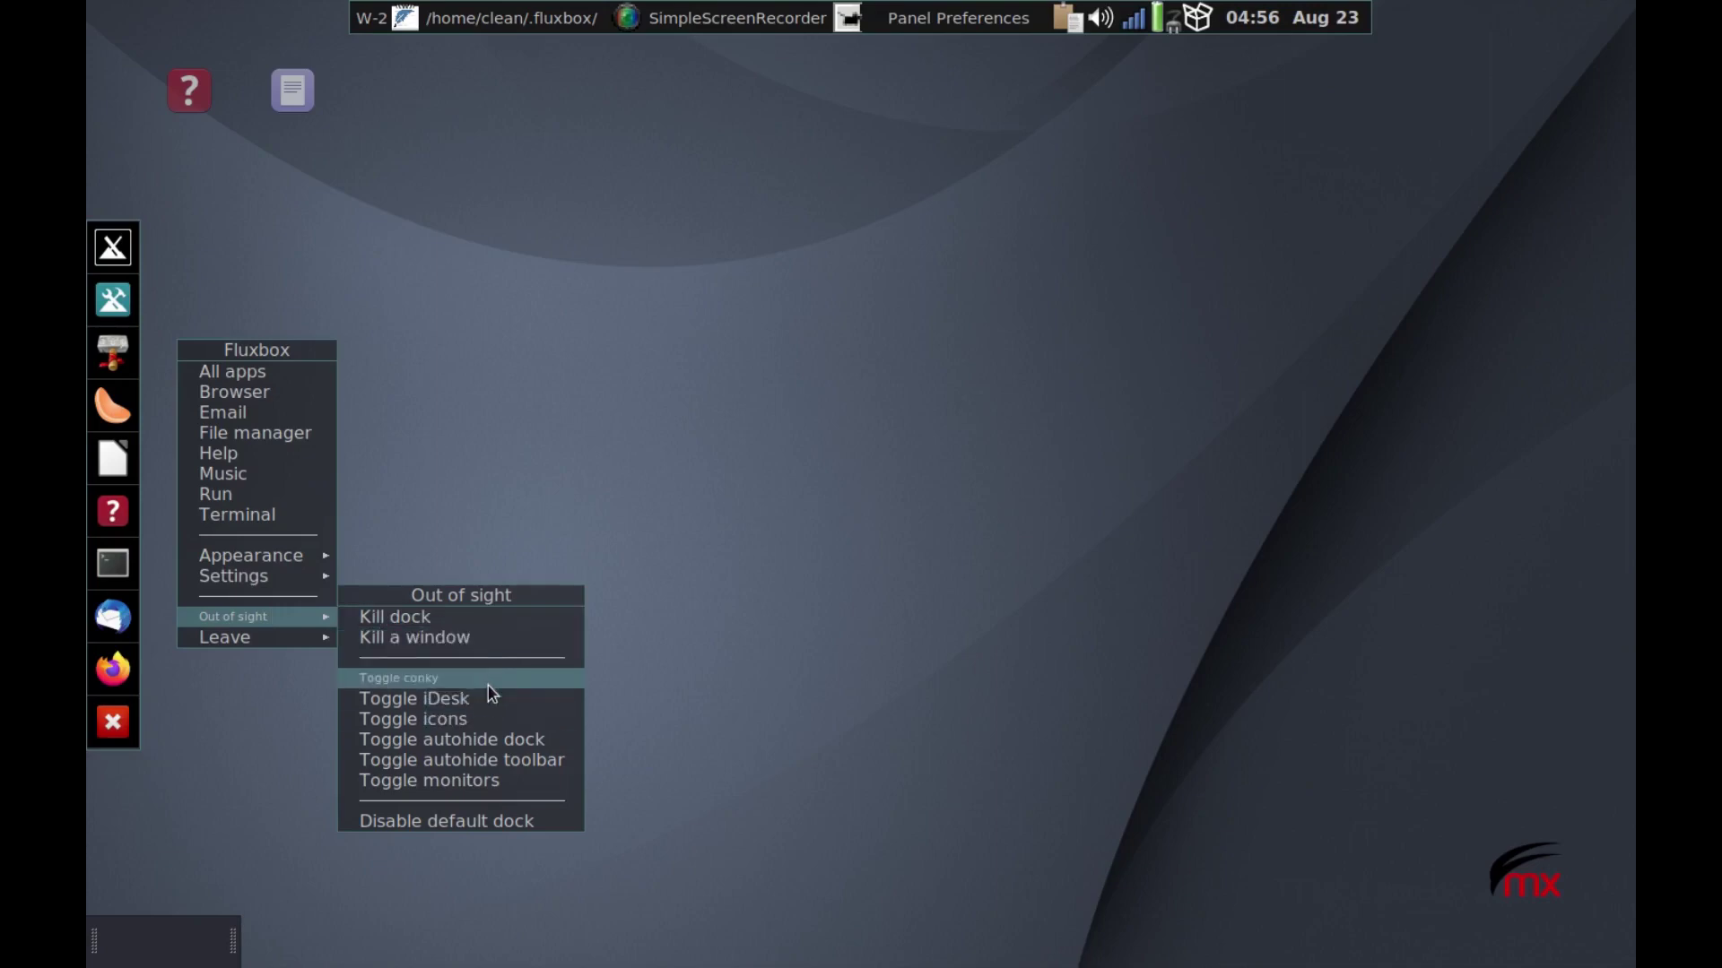
click(484, 741)
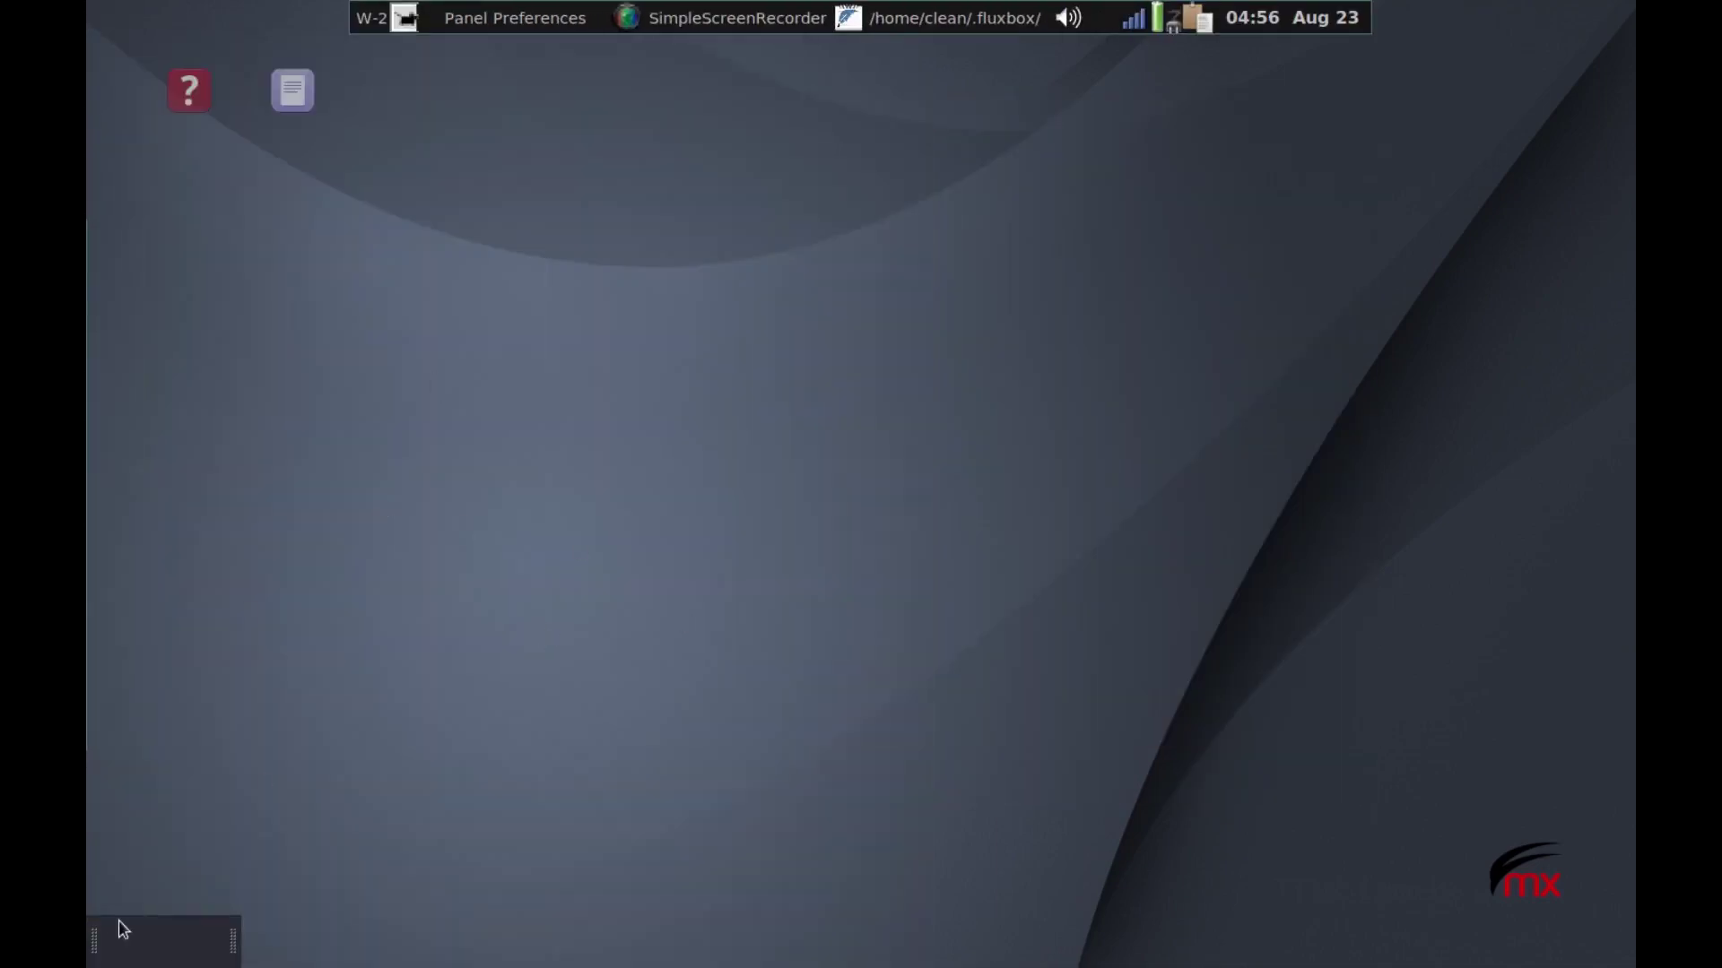
Step: Add the Weather Update plugin to the bottom-left panel, found by searching 'wea'
right_click(175, 936)
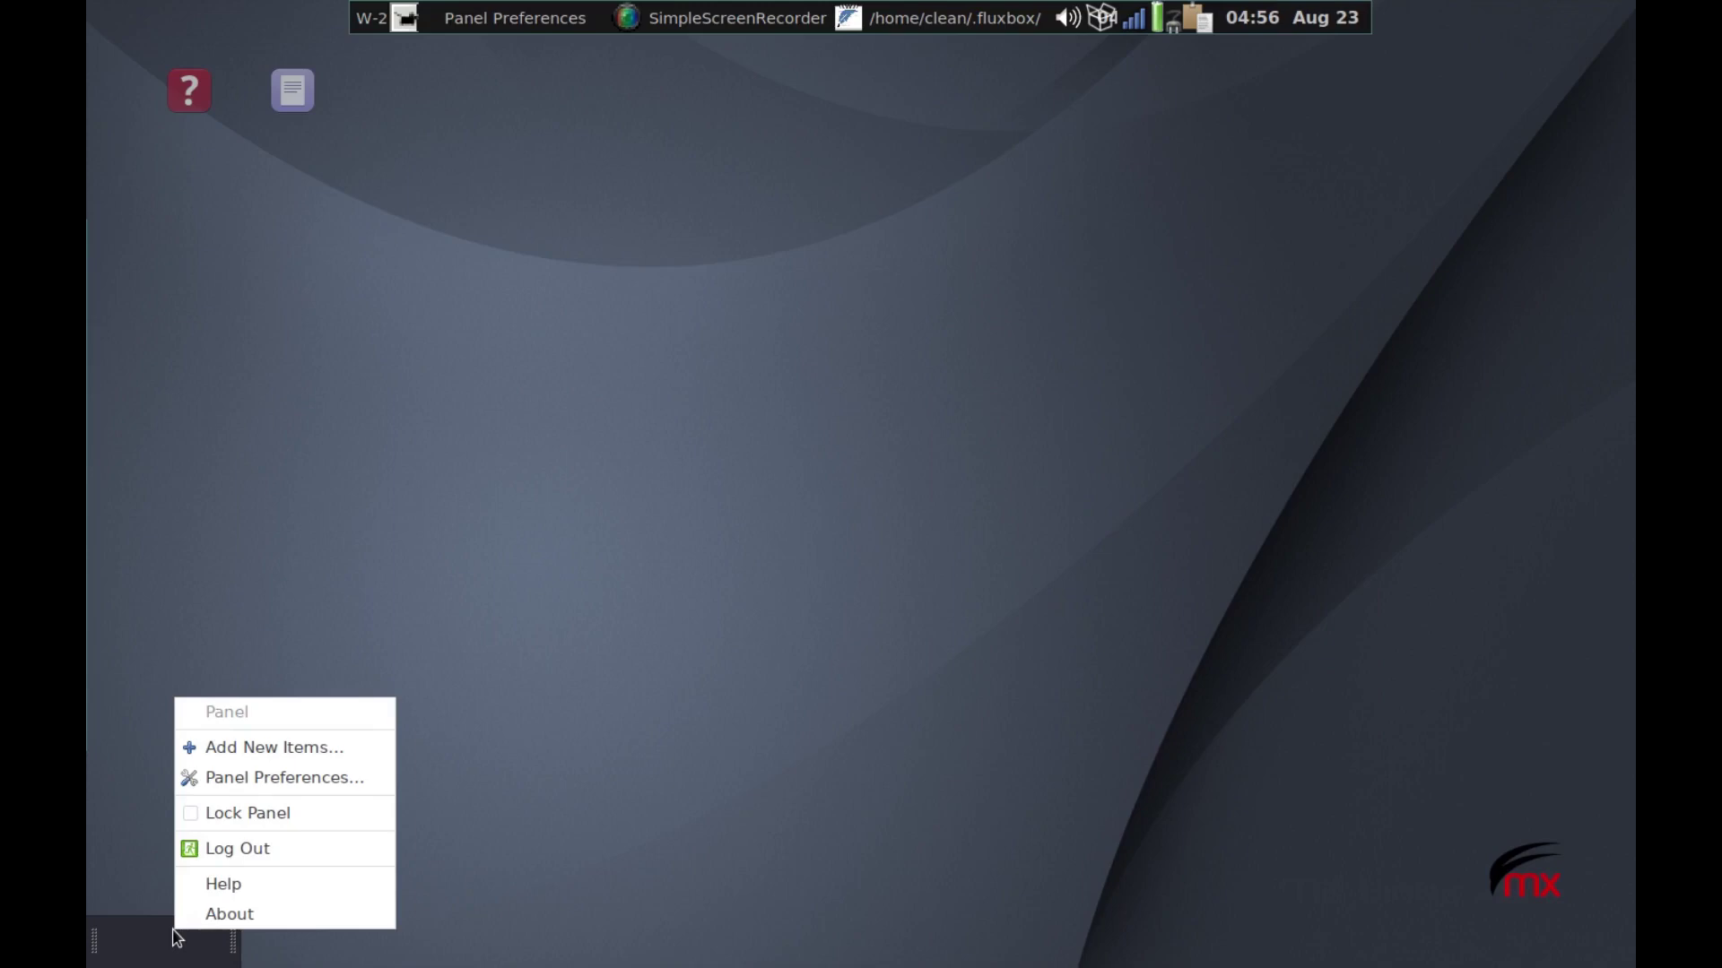
click(311, 749)
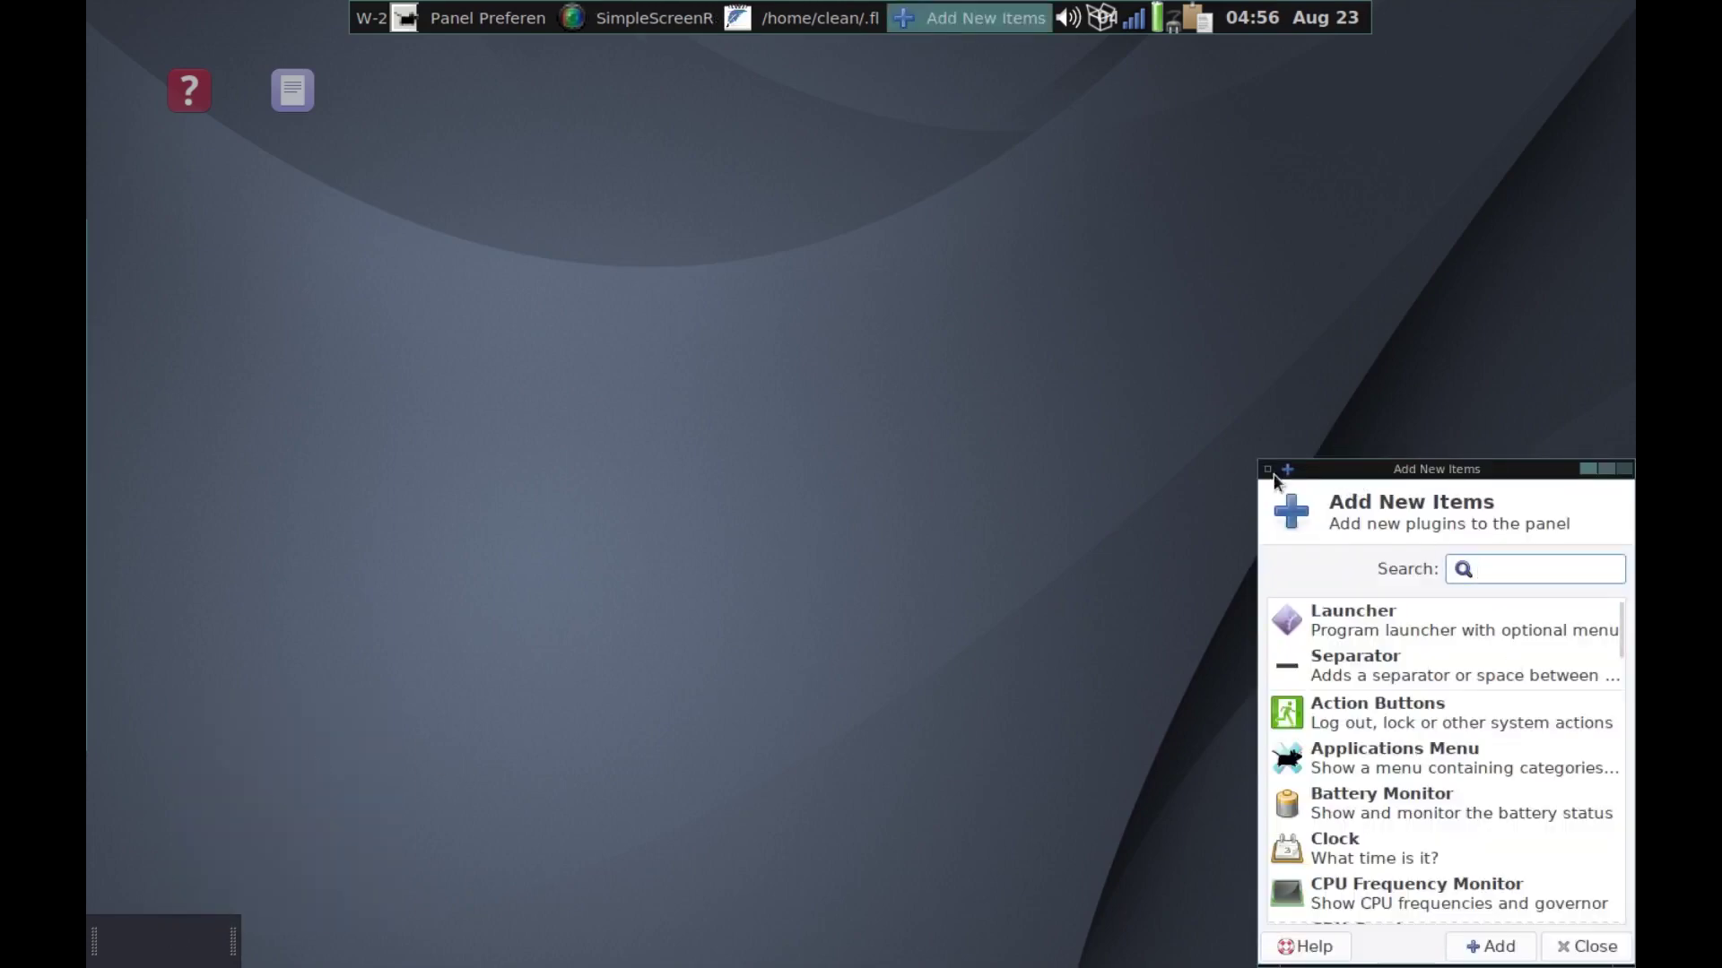
drag(1304, 465, 468, 294)
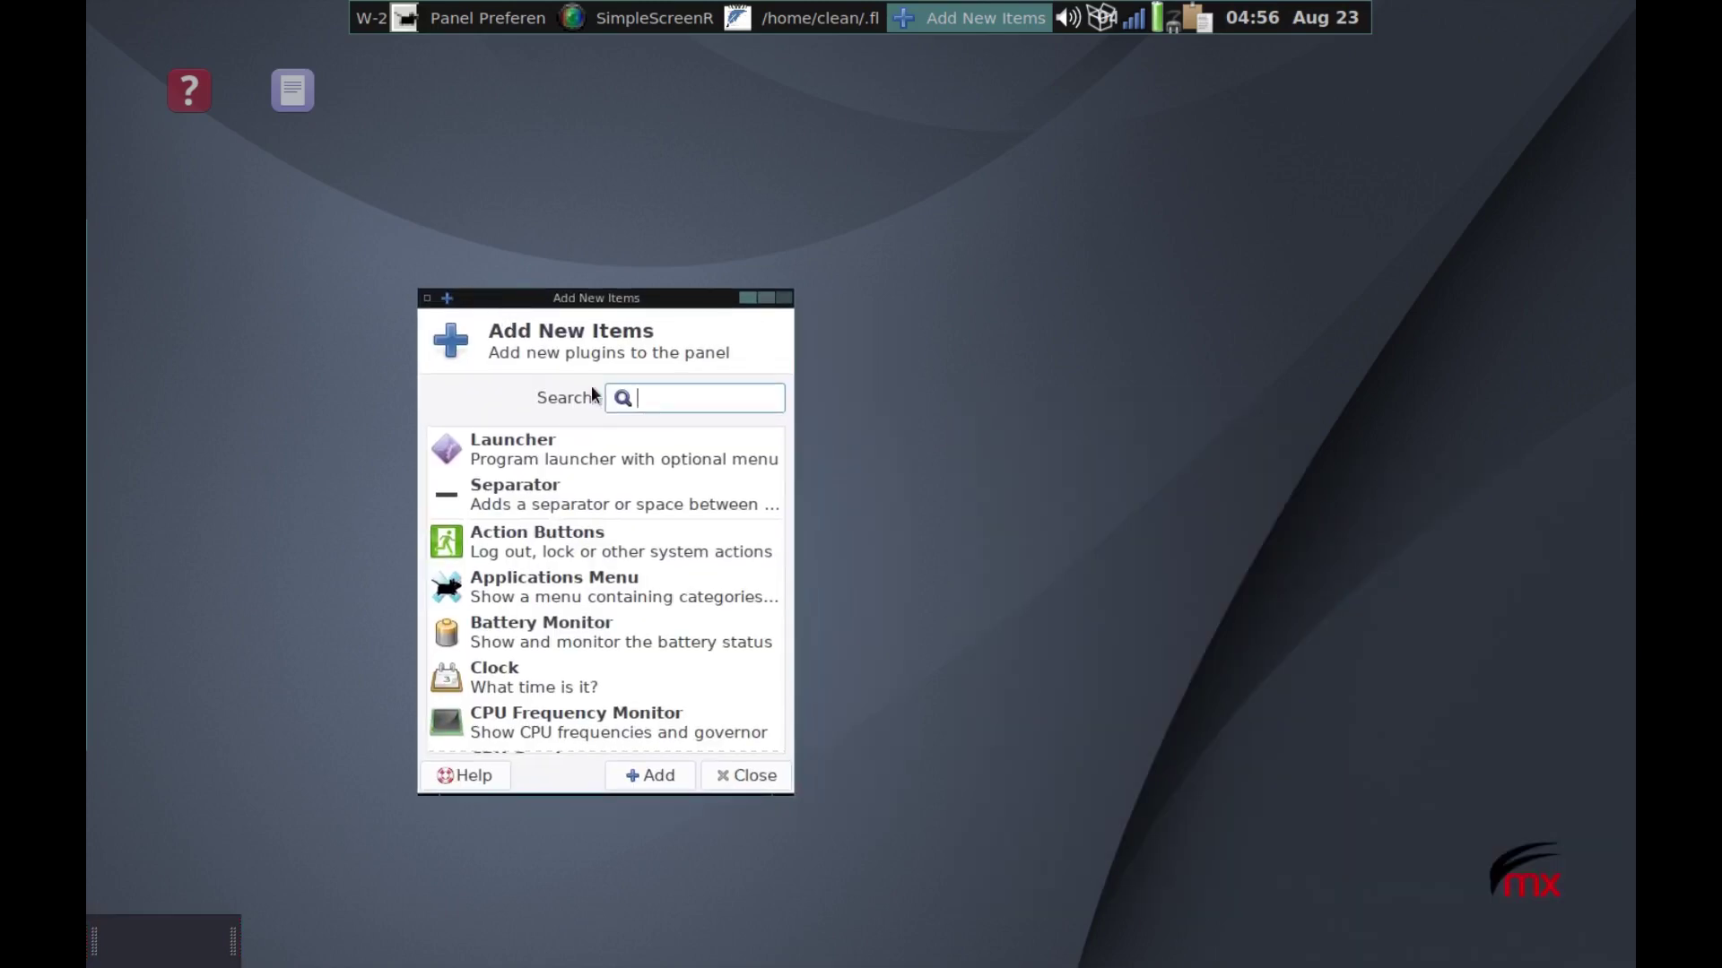
text(wea)
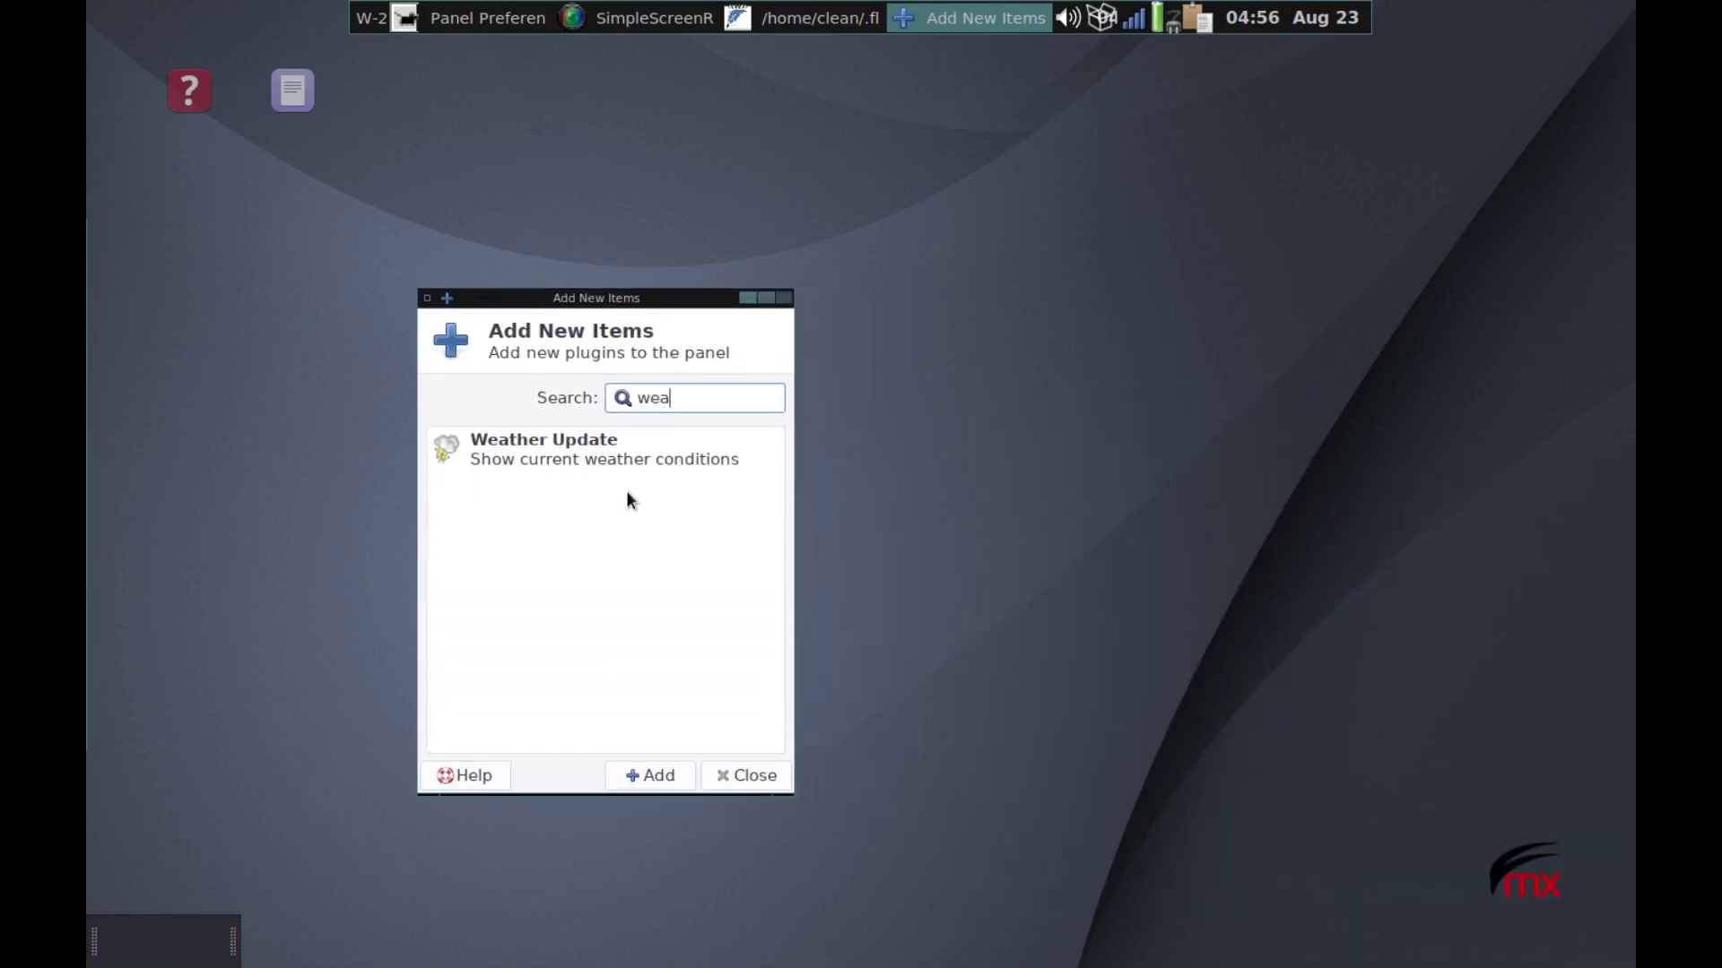
scroll(375, 451, up, 1)
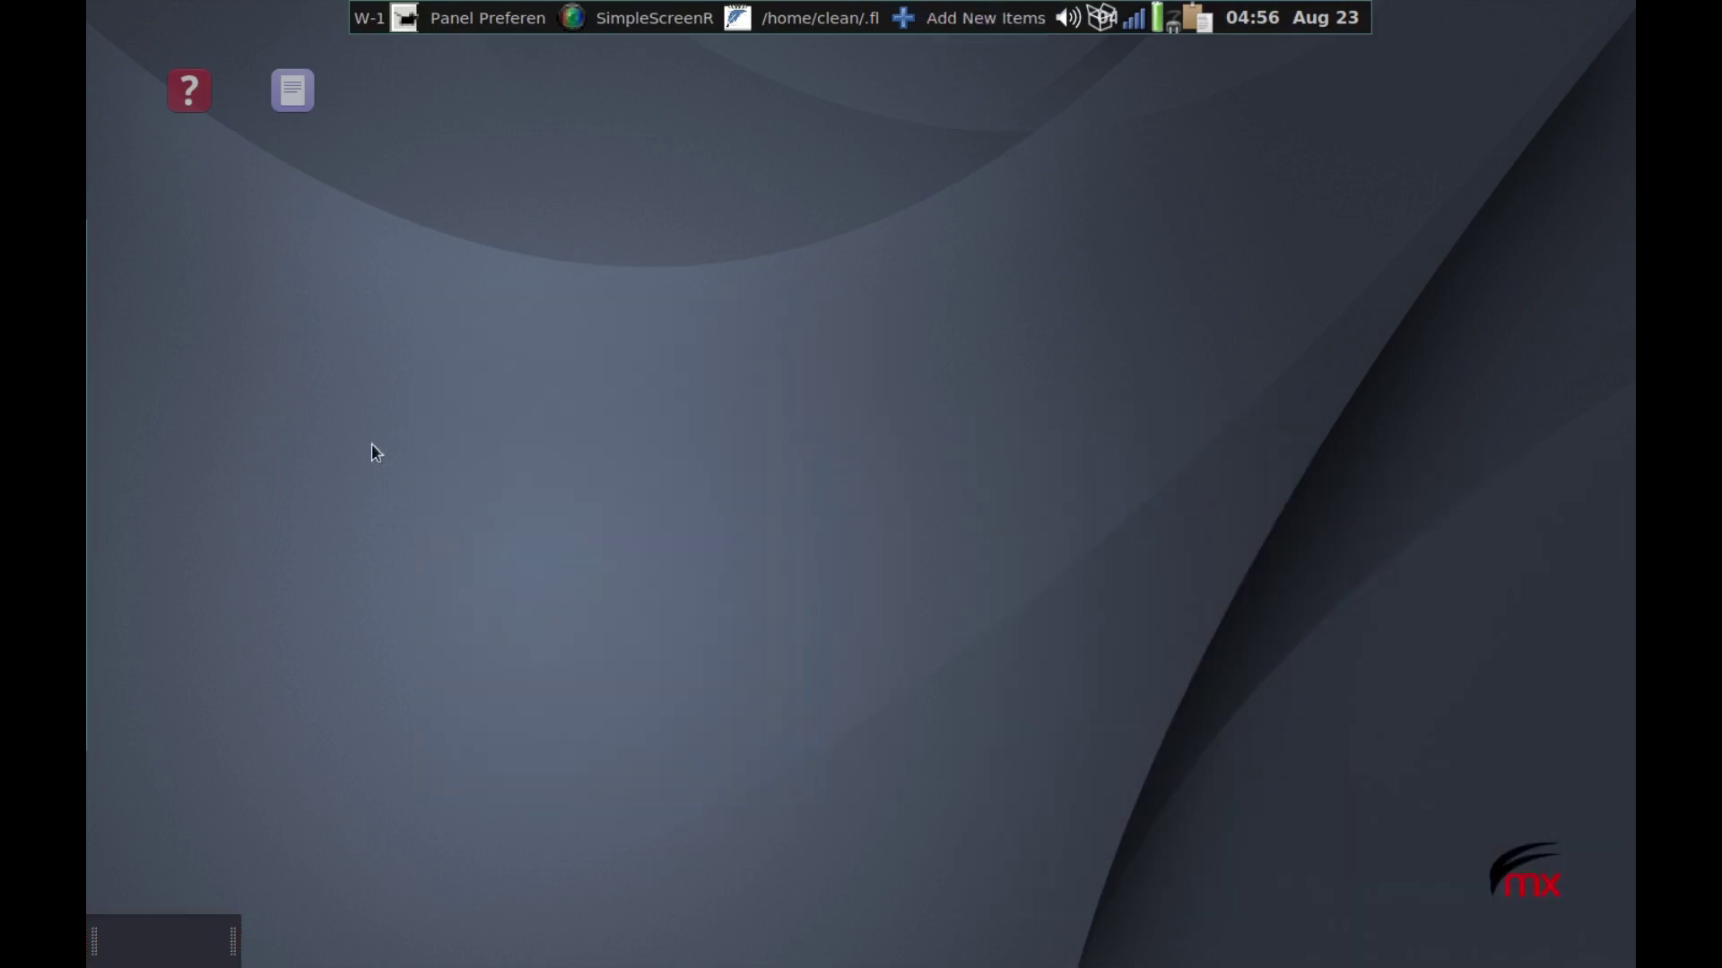
scroll(501, 439, down, 1)
click(508, 445)
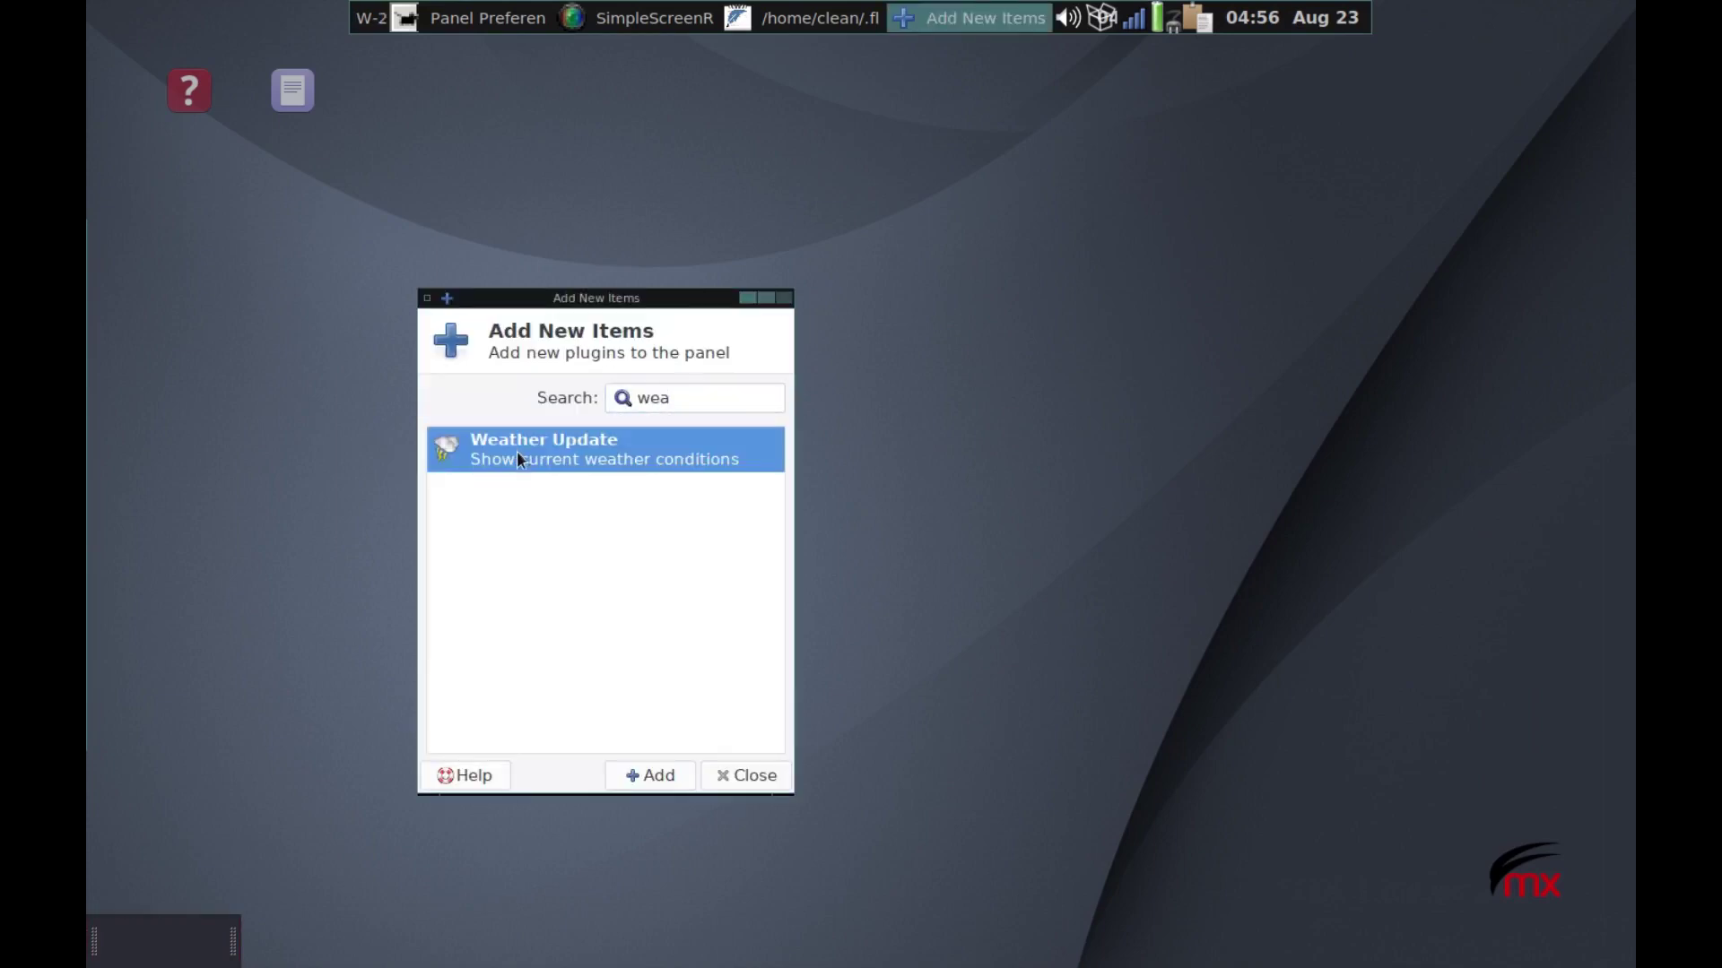
click(656, 781)
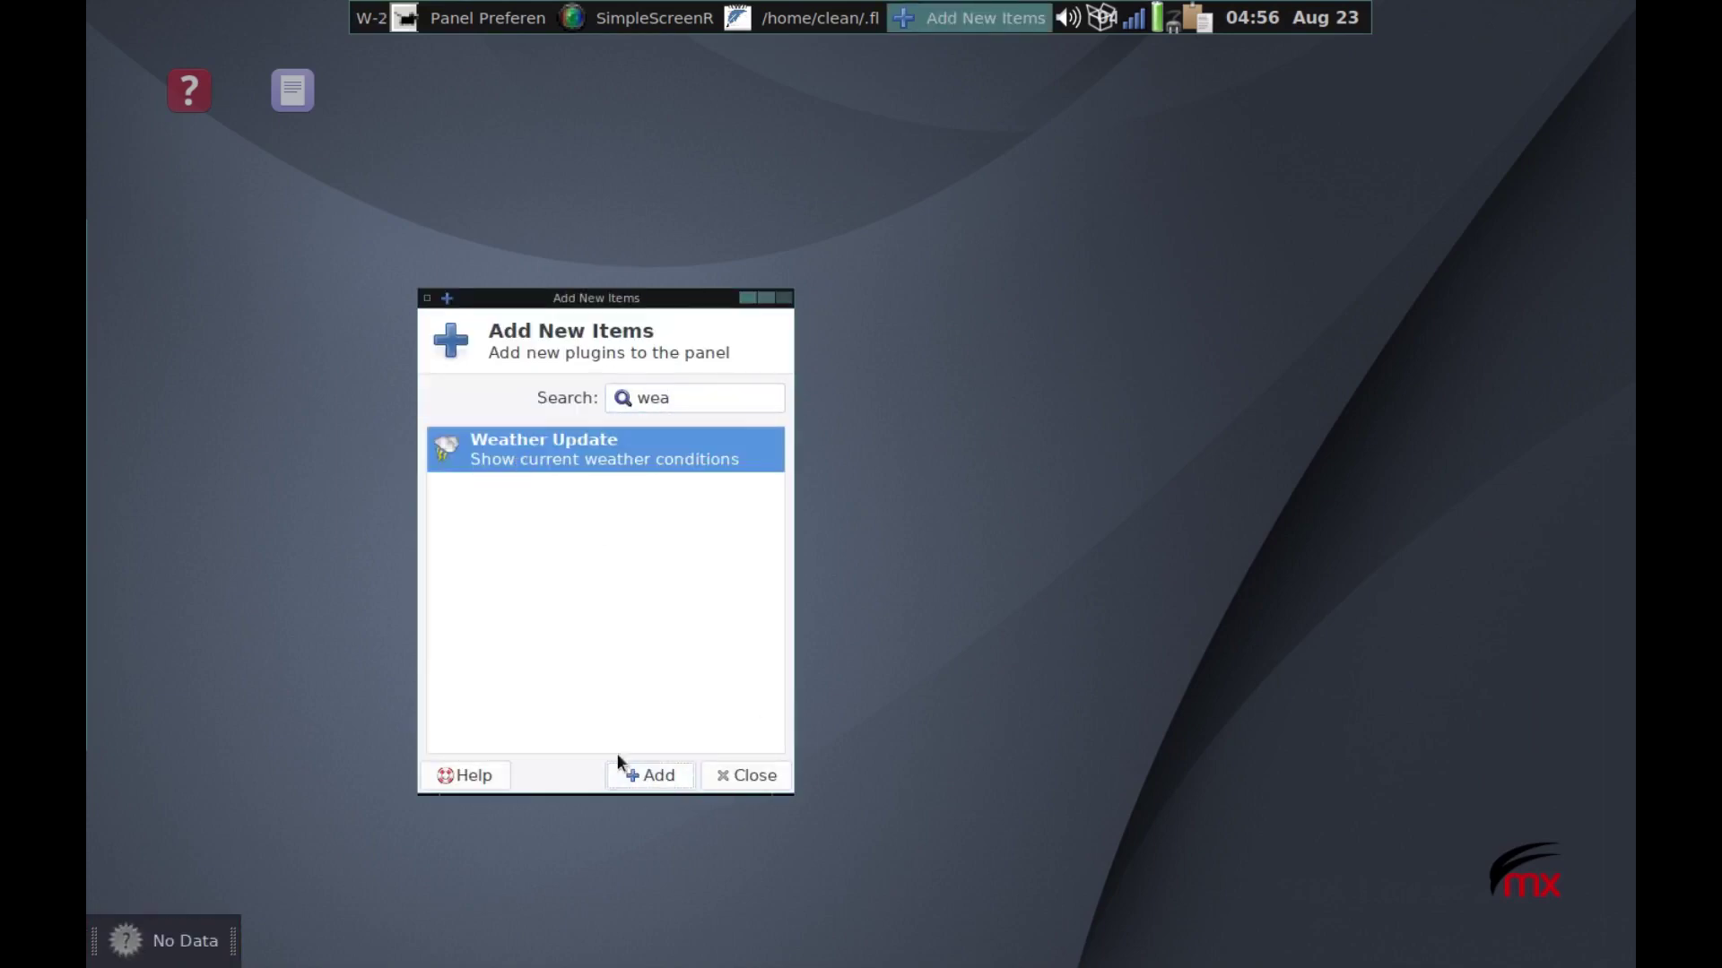
click(757, 777)
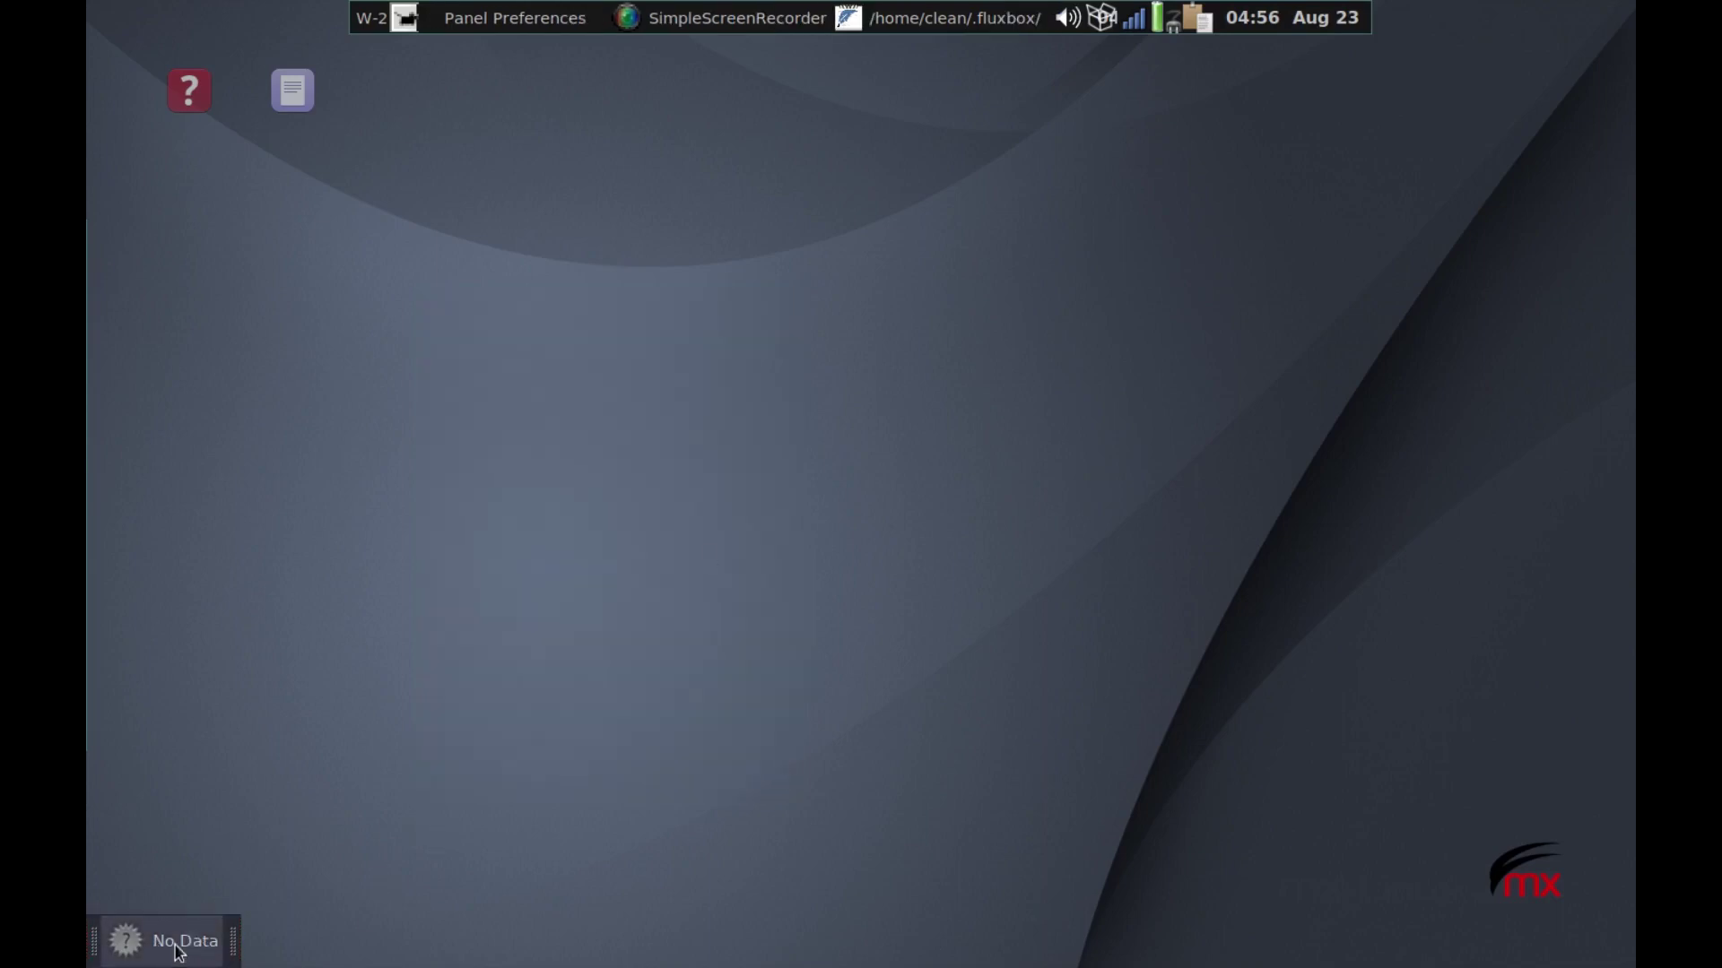
Step: Set the weather plugin's location to the auto-detected Ovid, New York in its properties
mouse_move(167, 955)
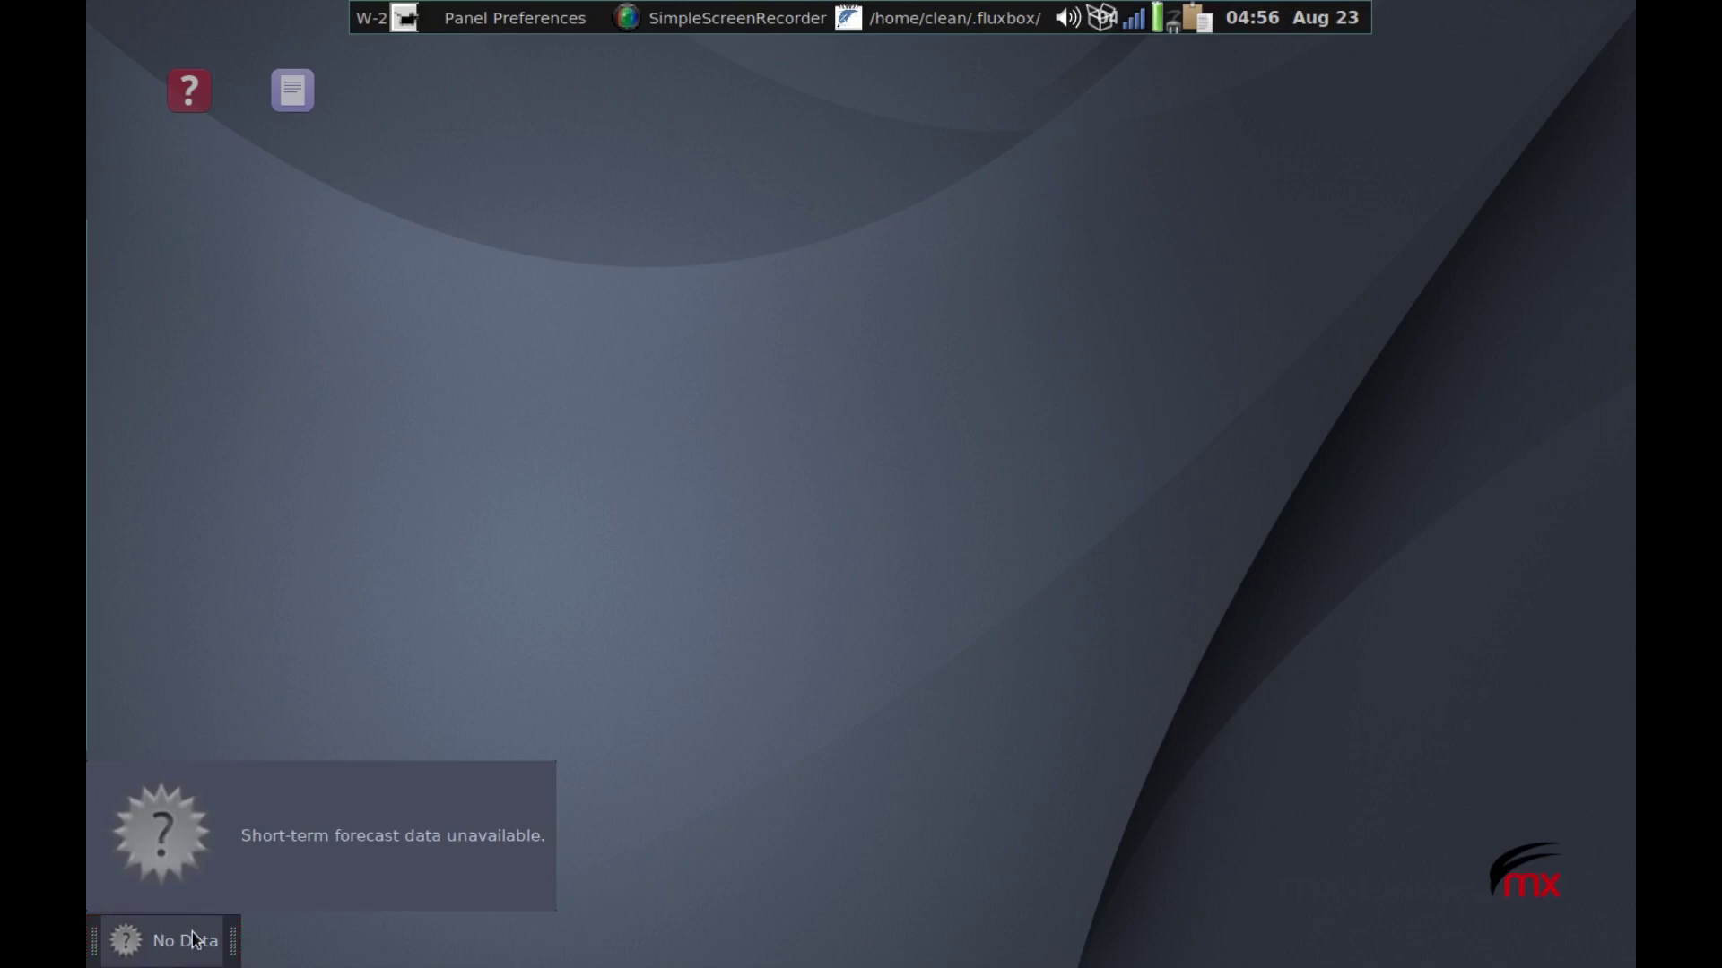
right_click(194, 942)
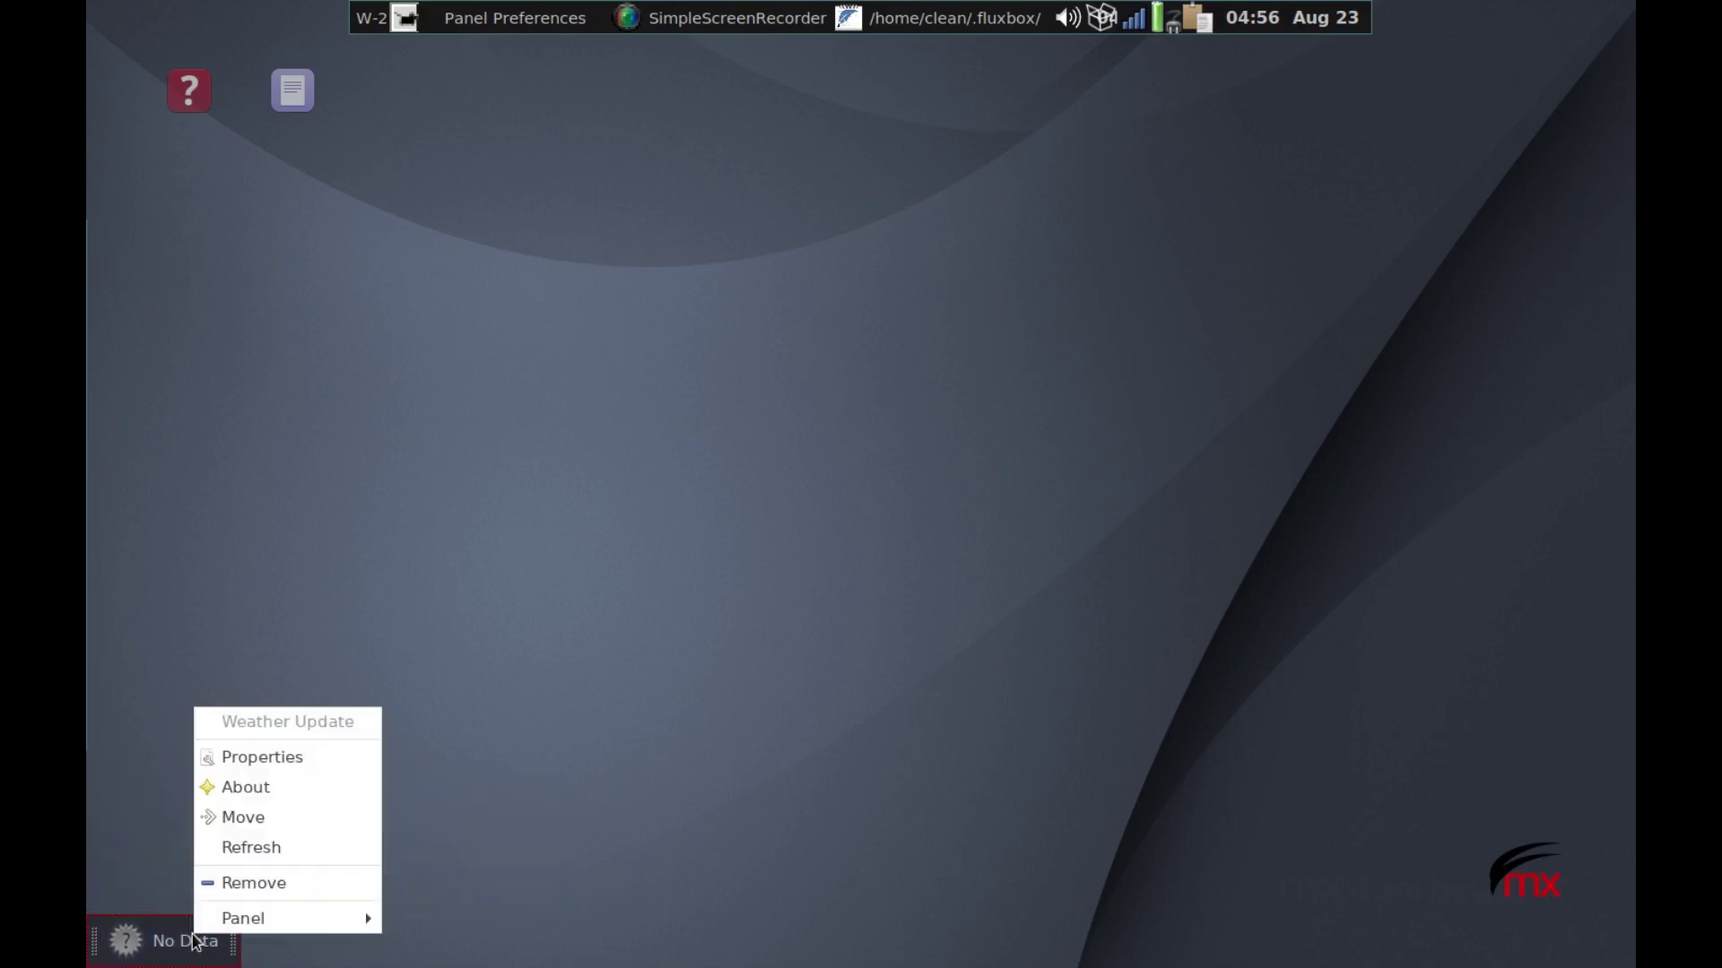
click(287, 758)
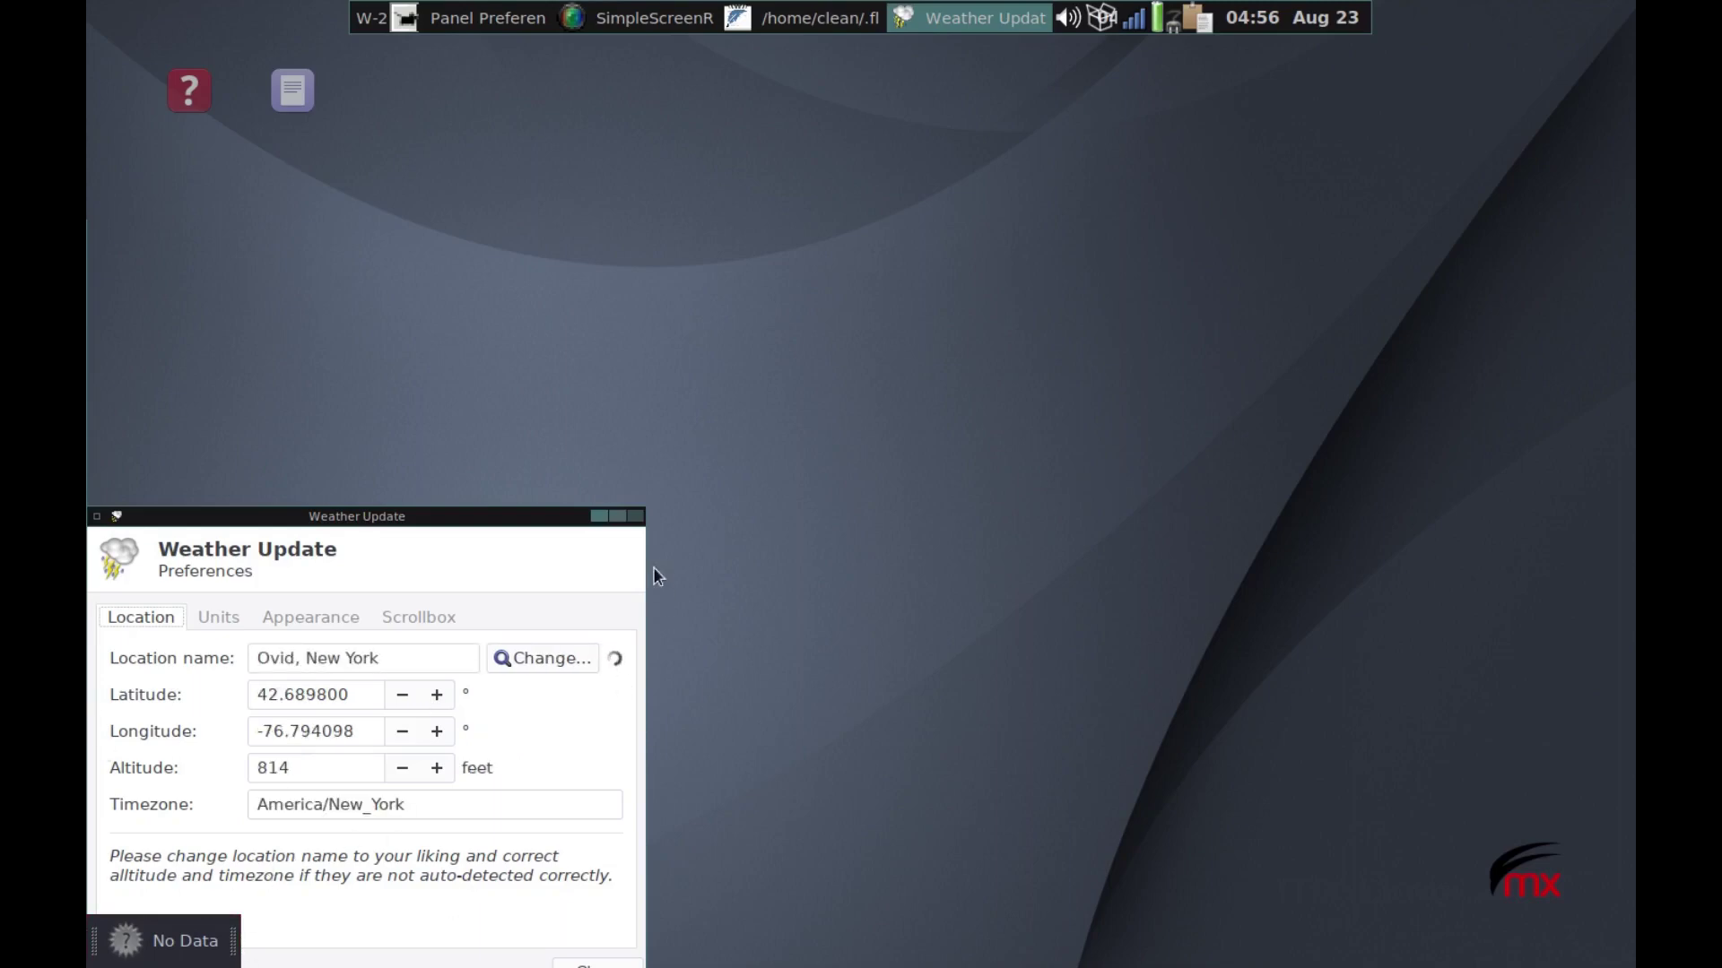
drag(556, 527, 830, 322)
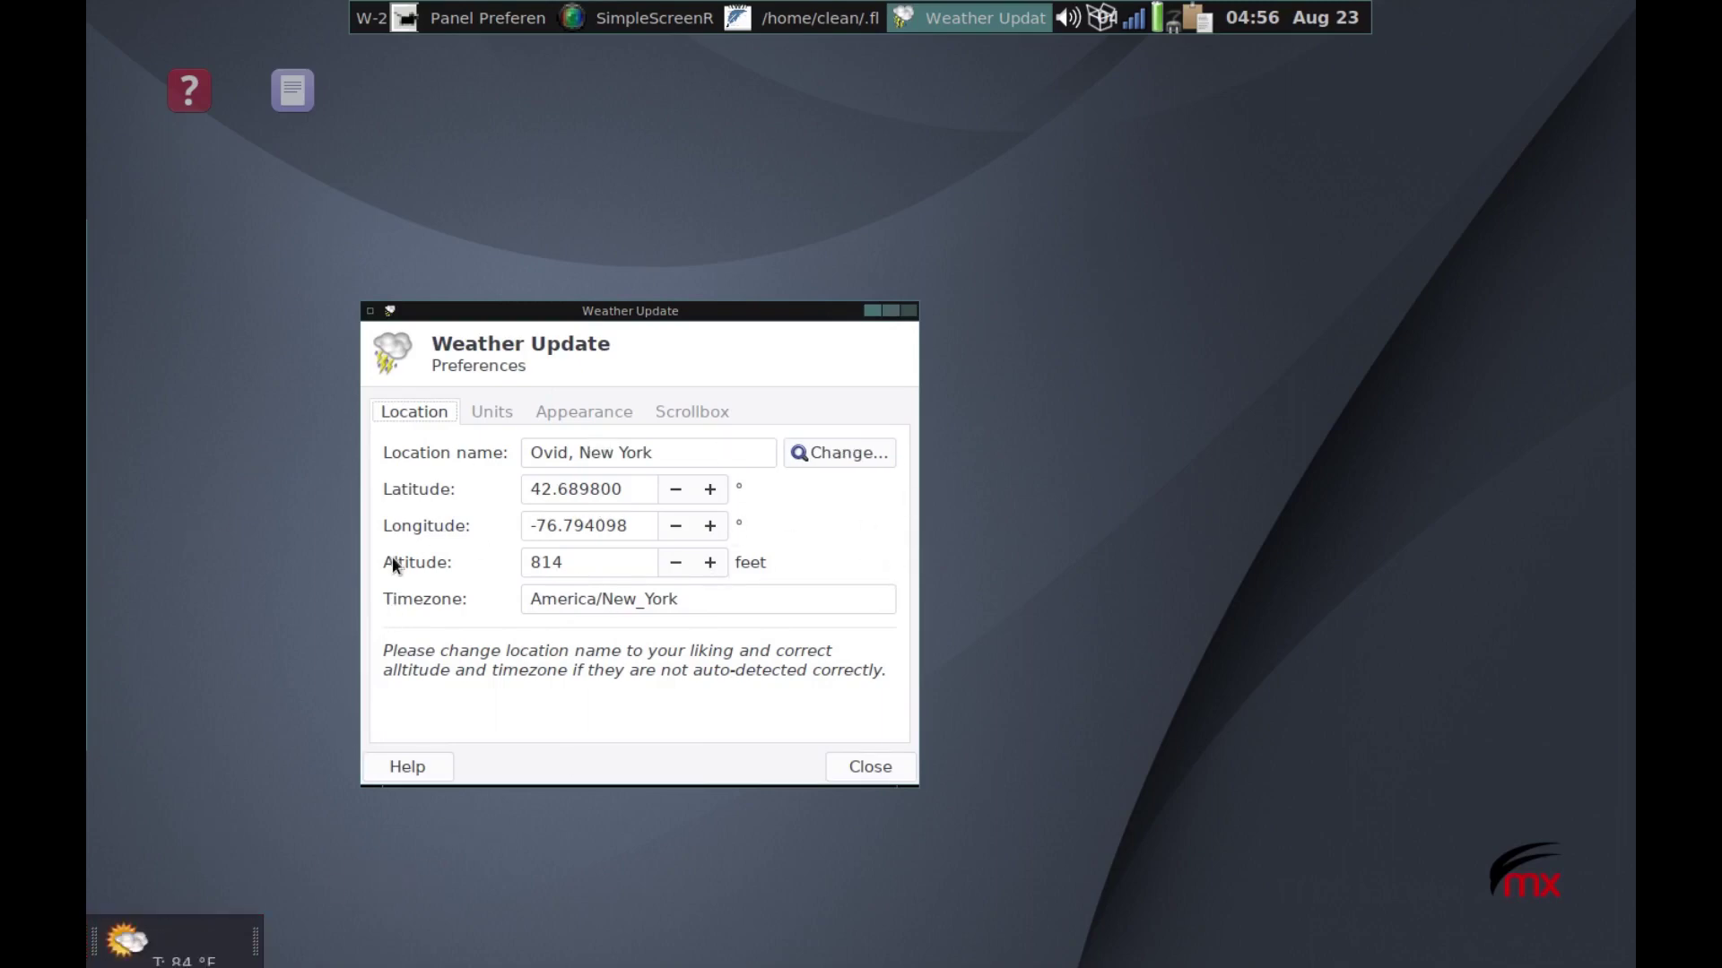
click(877, 769)
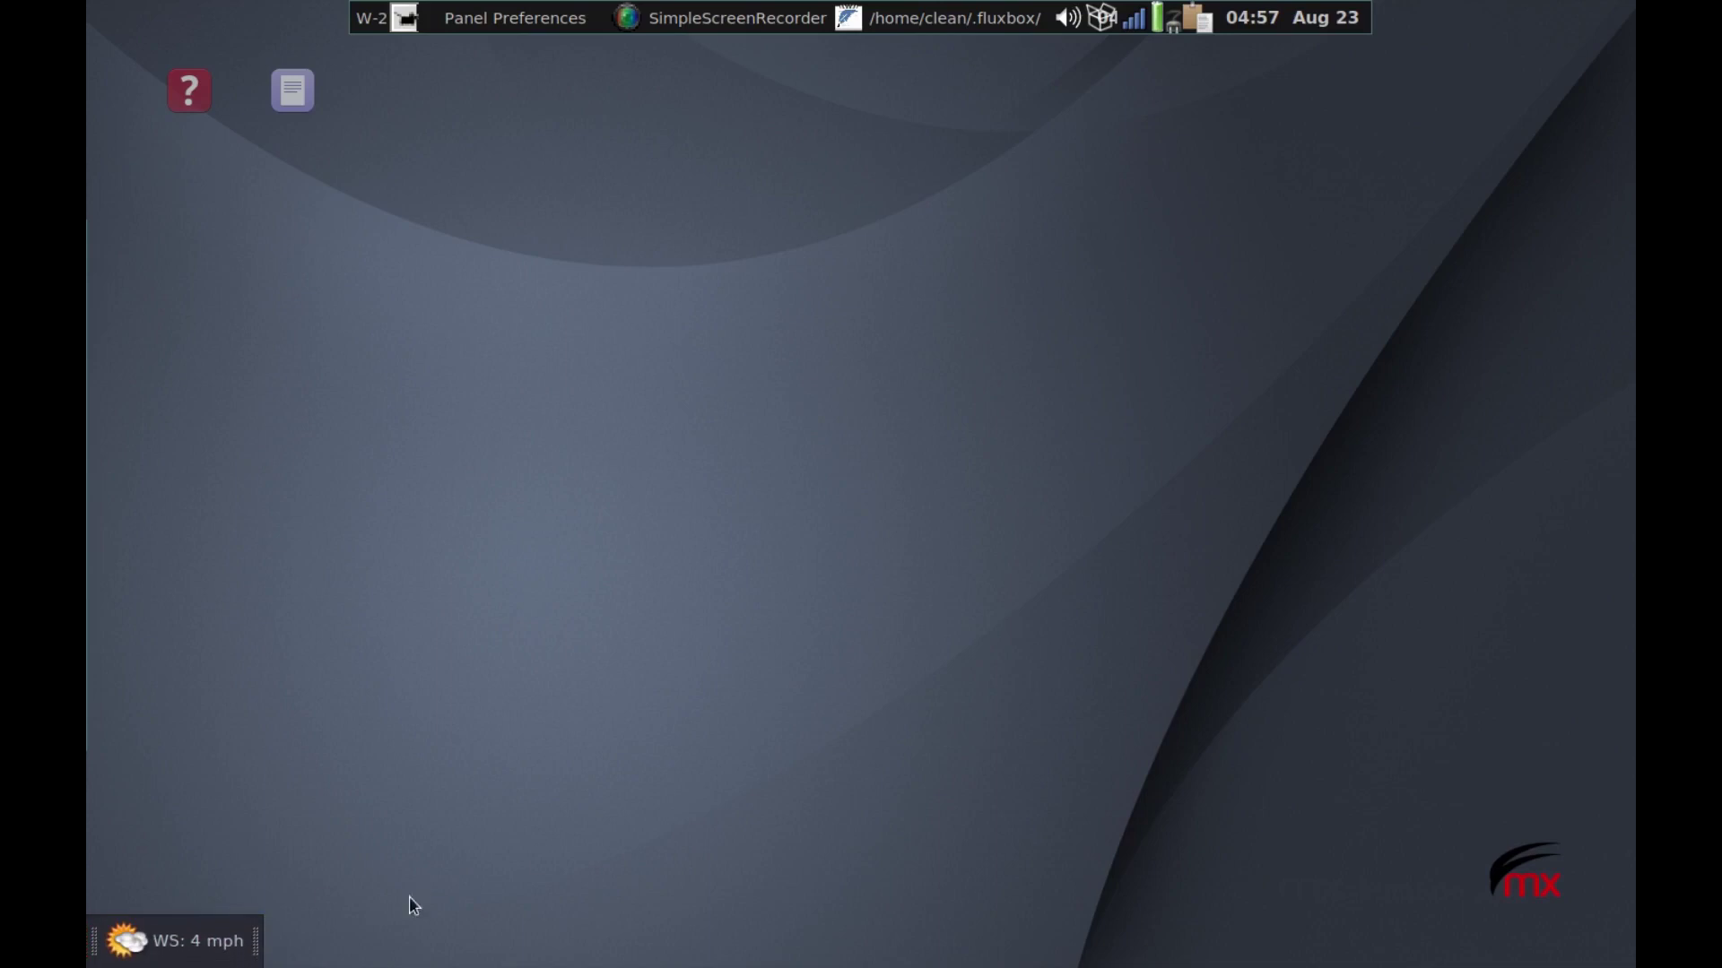
right_click(217, 929)
Step: Reduce the number of forecast days in the weather plugin's appearance settings
mouse_move(221, 935)
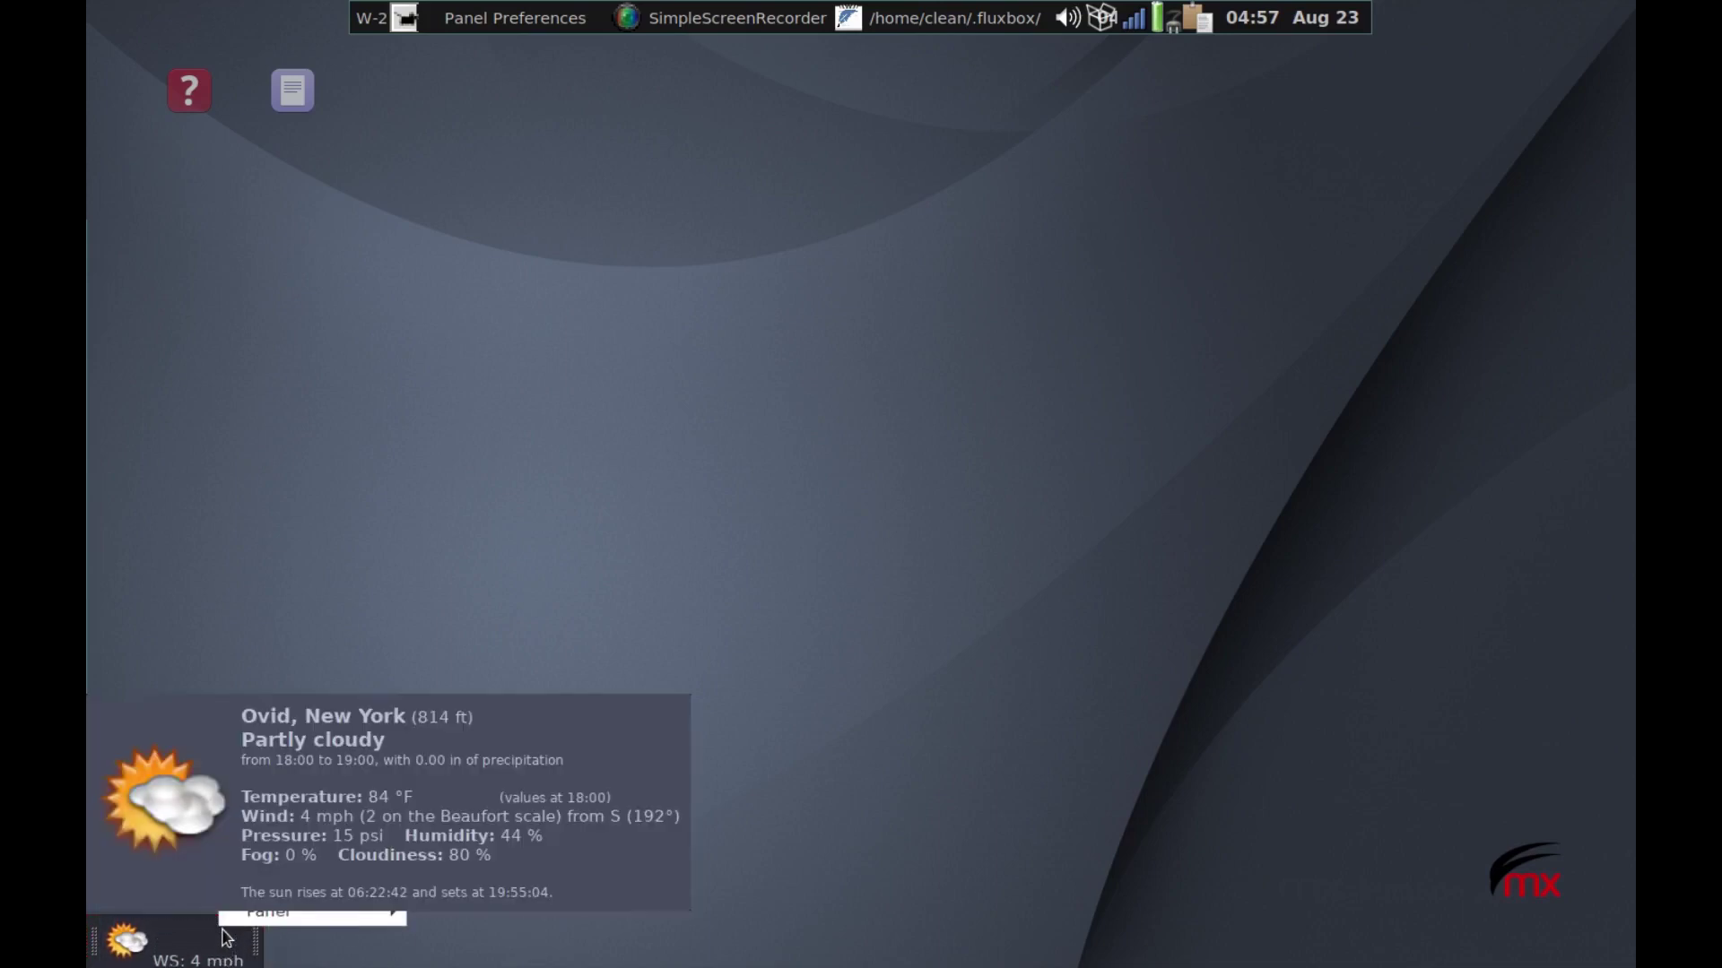
click(850, 746)
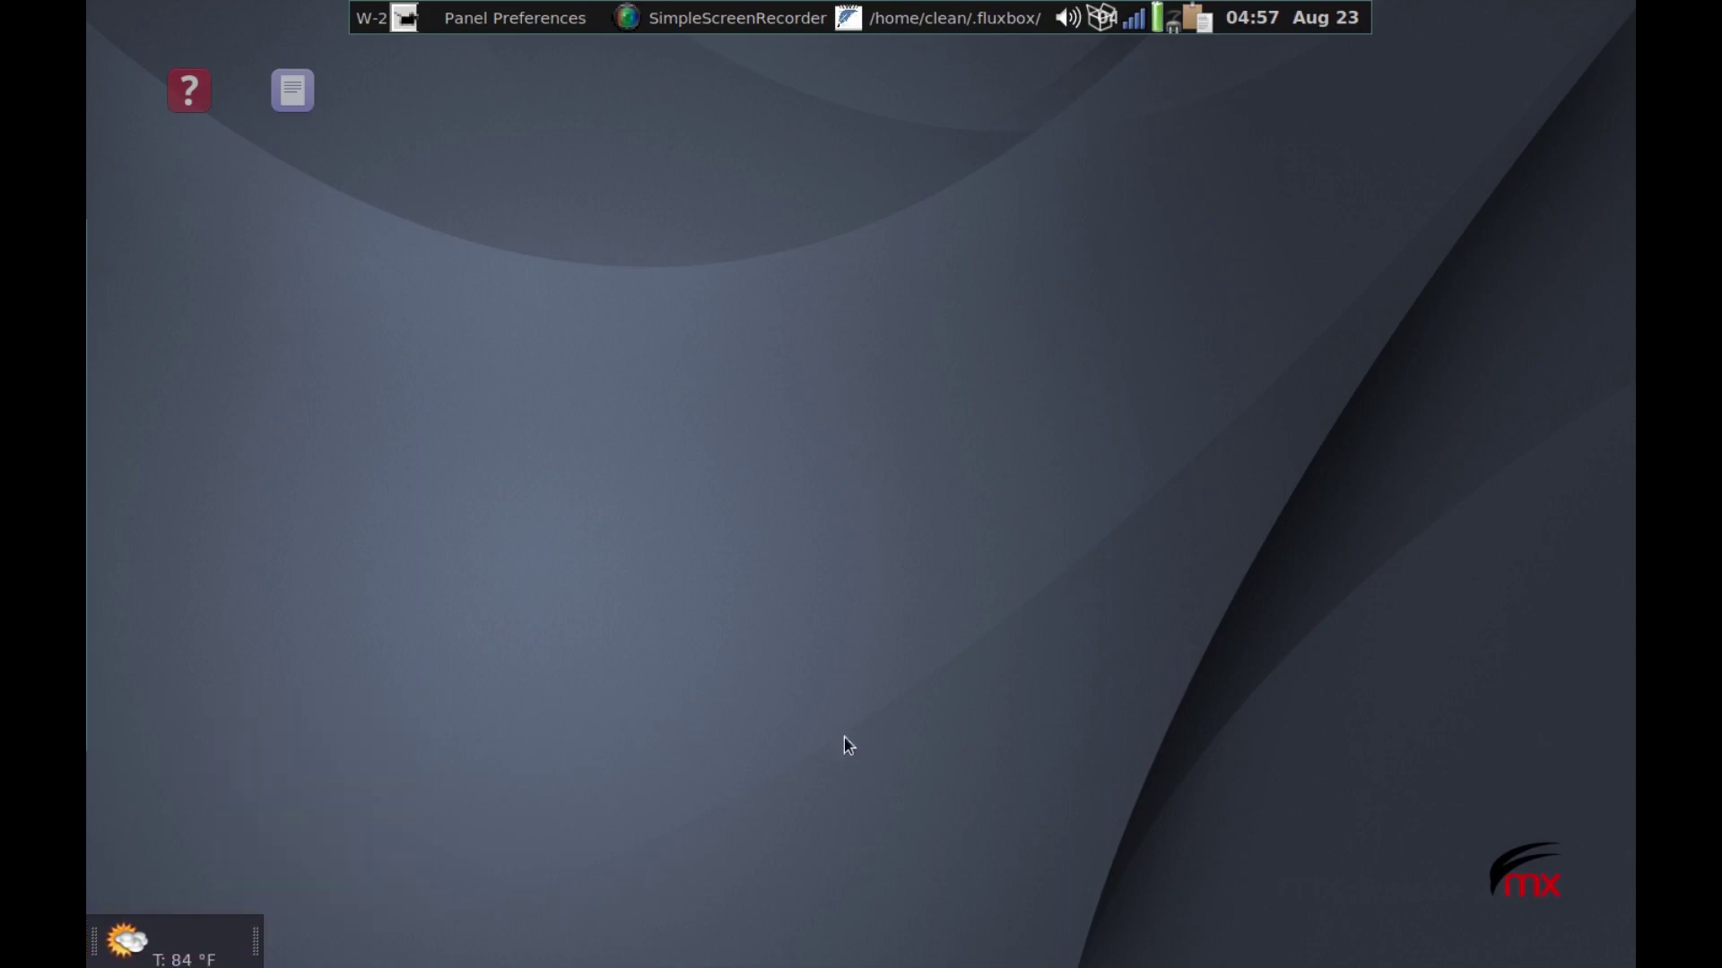
right_click(237, 950)
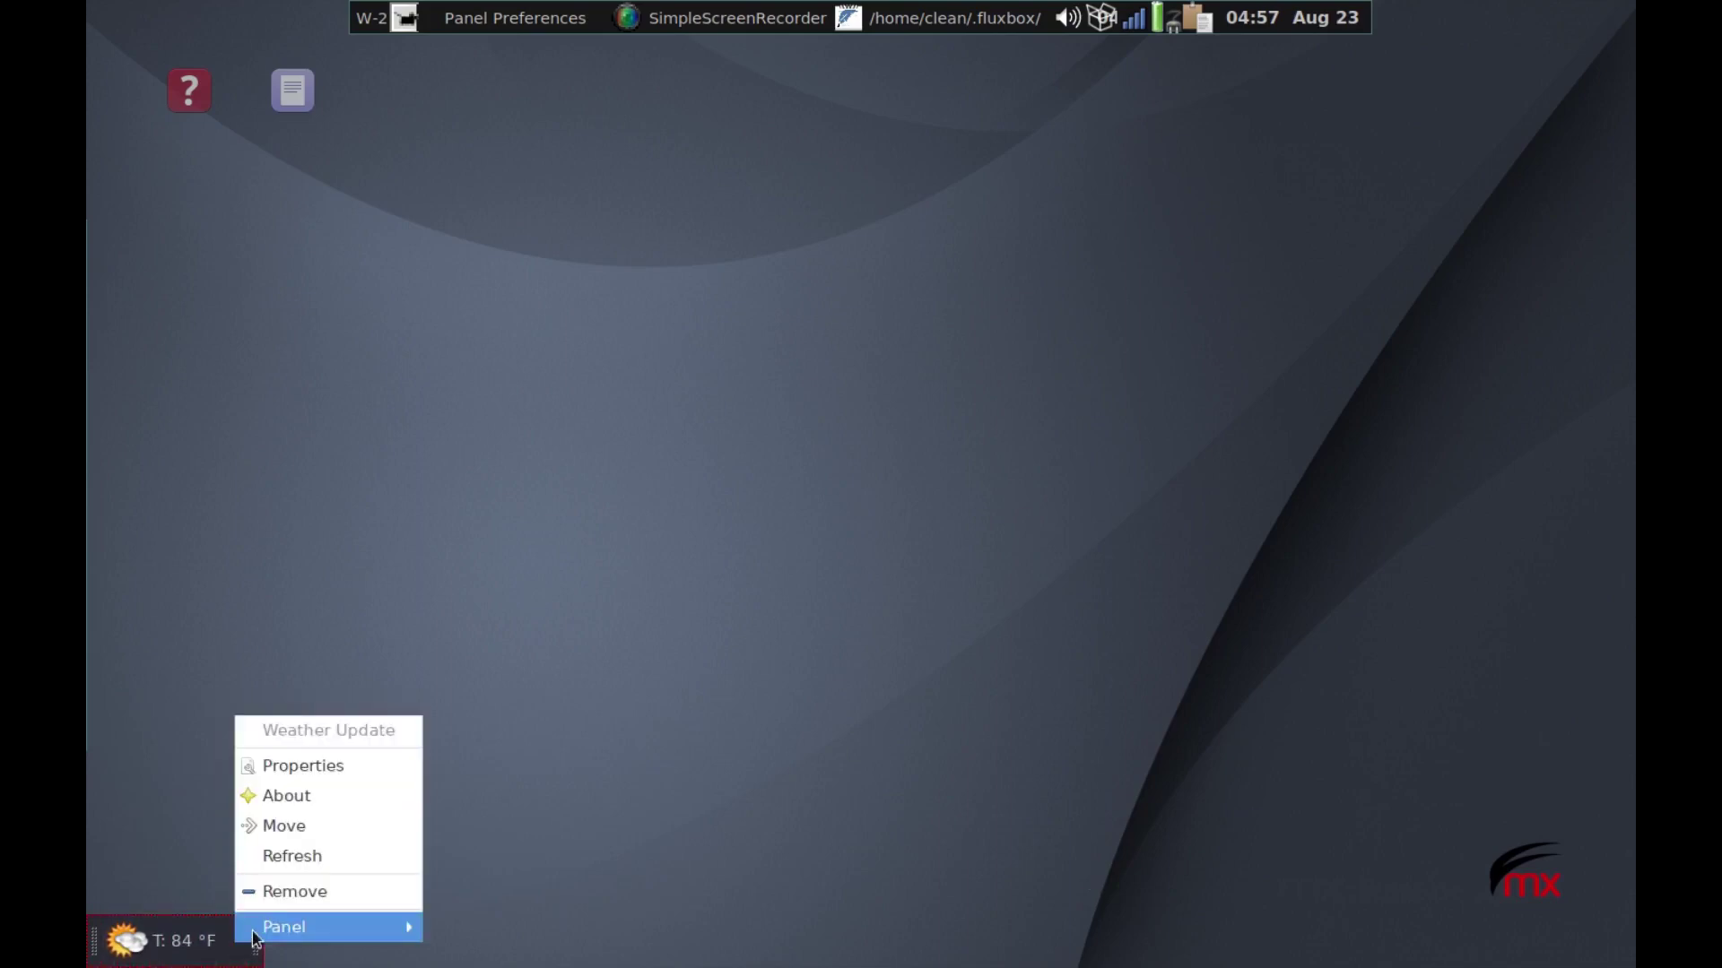
click(364, 771)
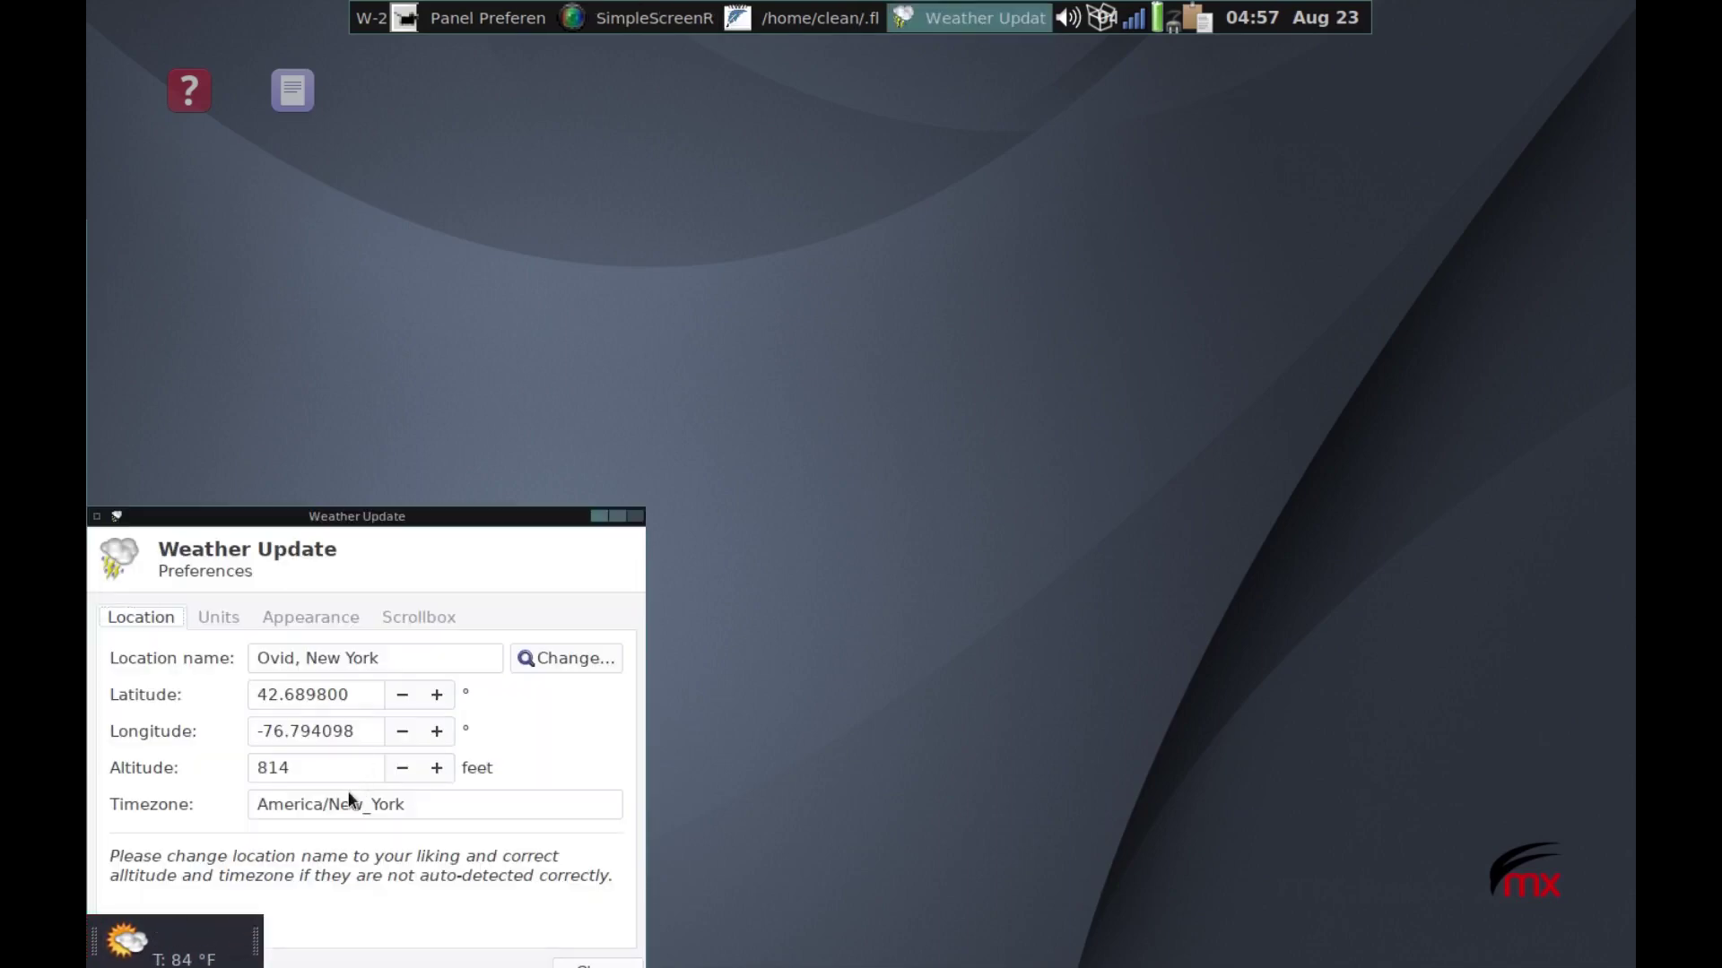
click(278, 617)
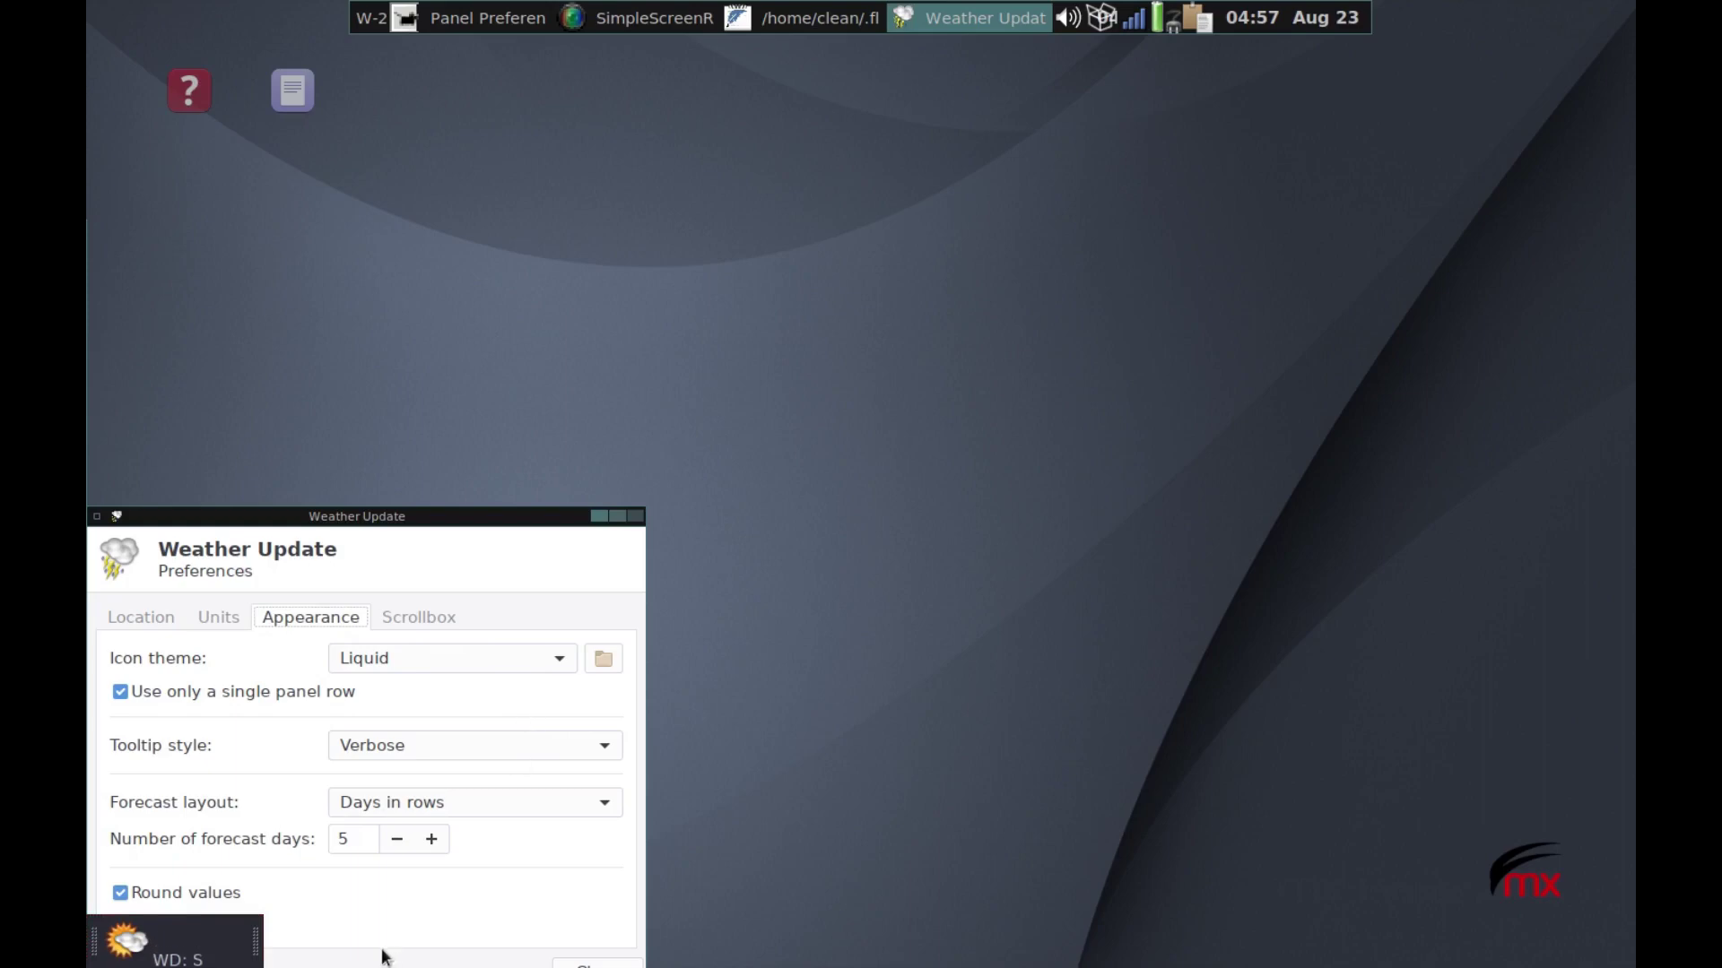
click(396, 840)
click(397, 840)
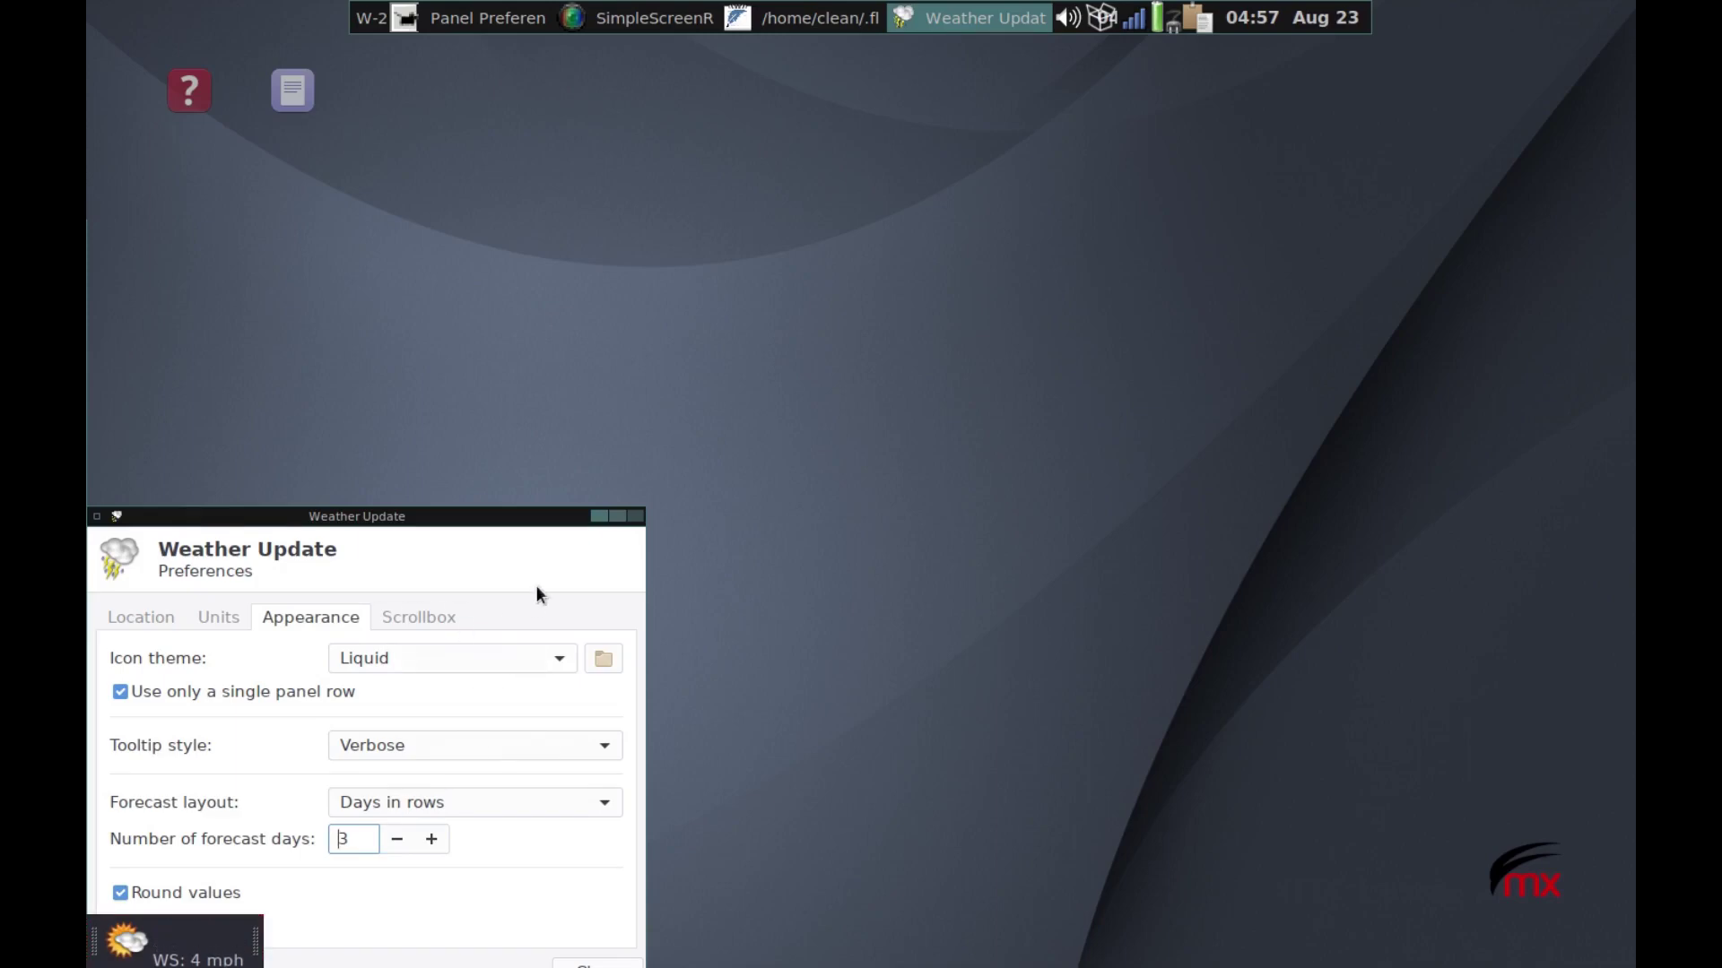
click(634, 516)
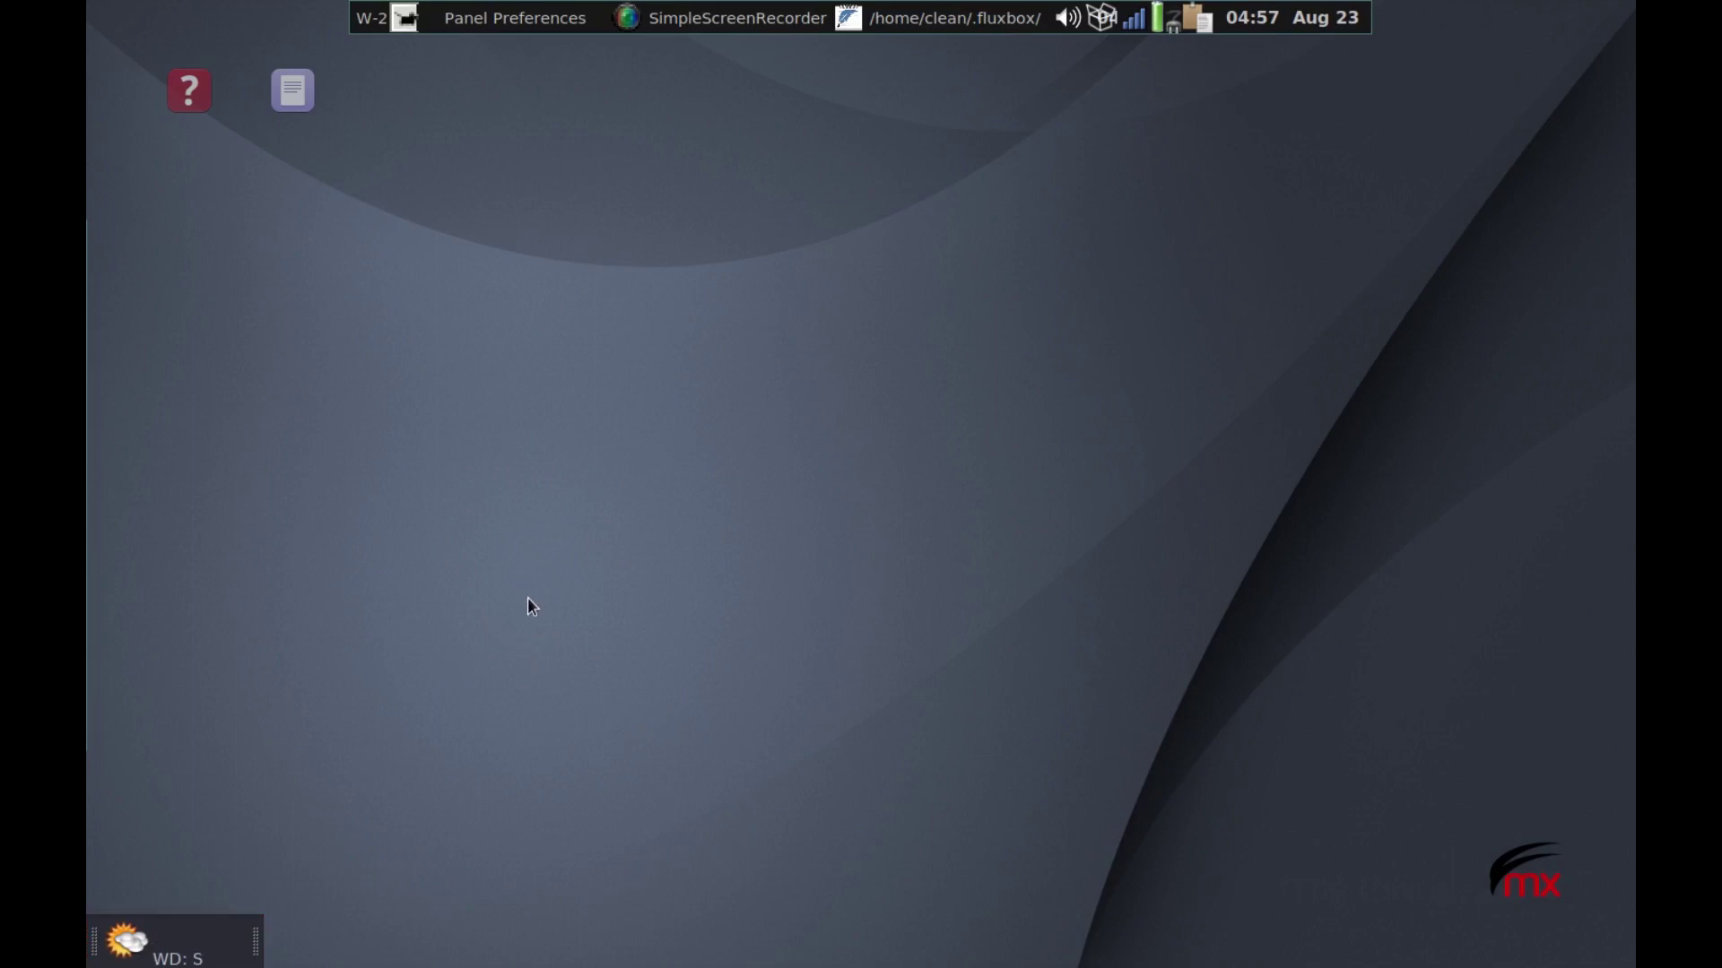
Step: View and close the weather forecast report, then reopen and close the weather preferences
click(210, 949)
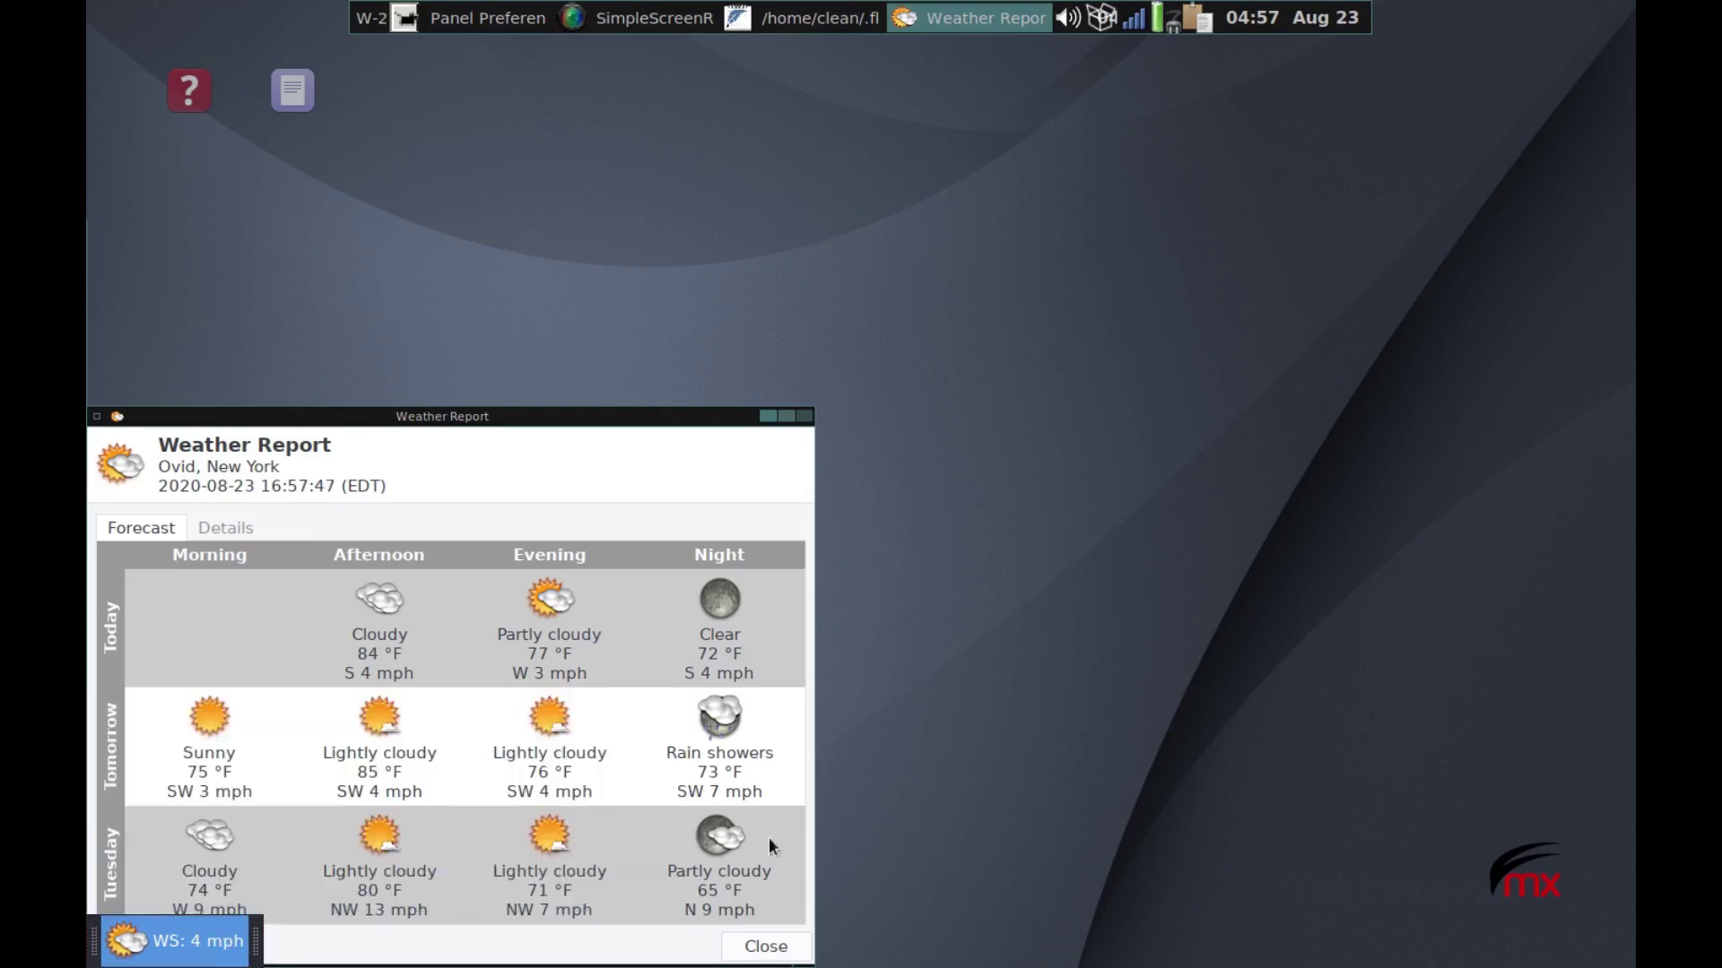
click(174, 940)
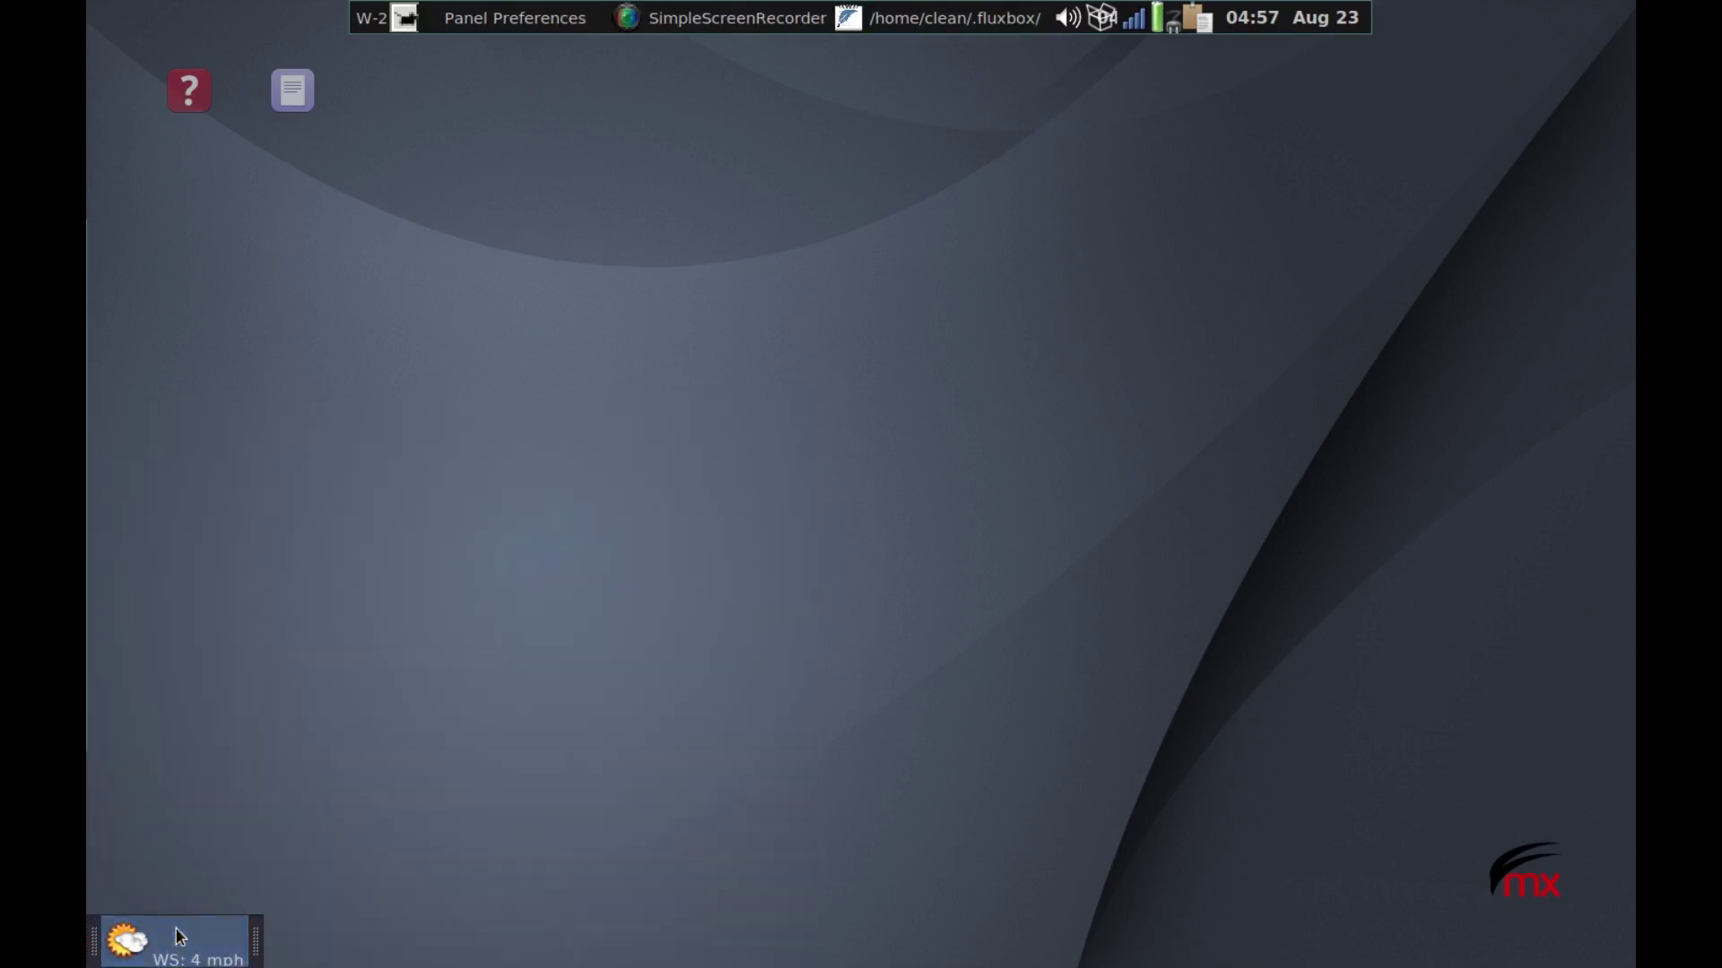
right_click(182, 937)
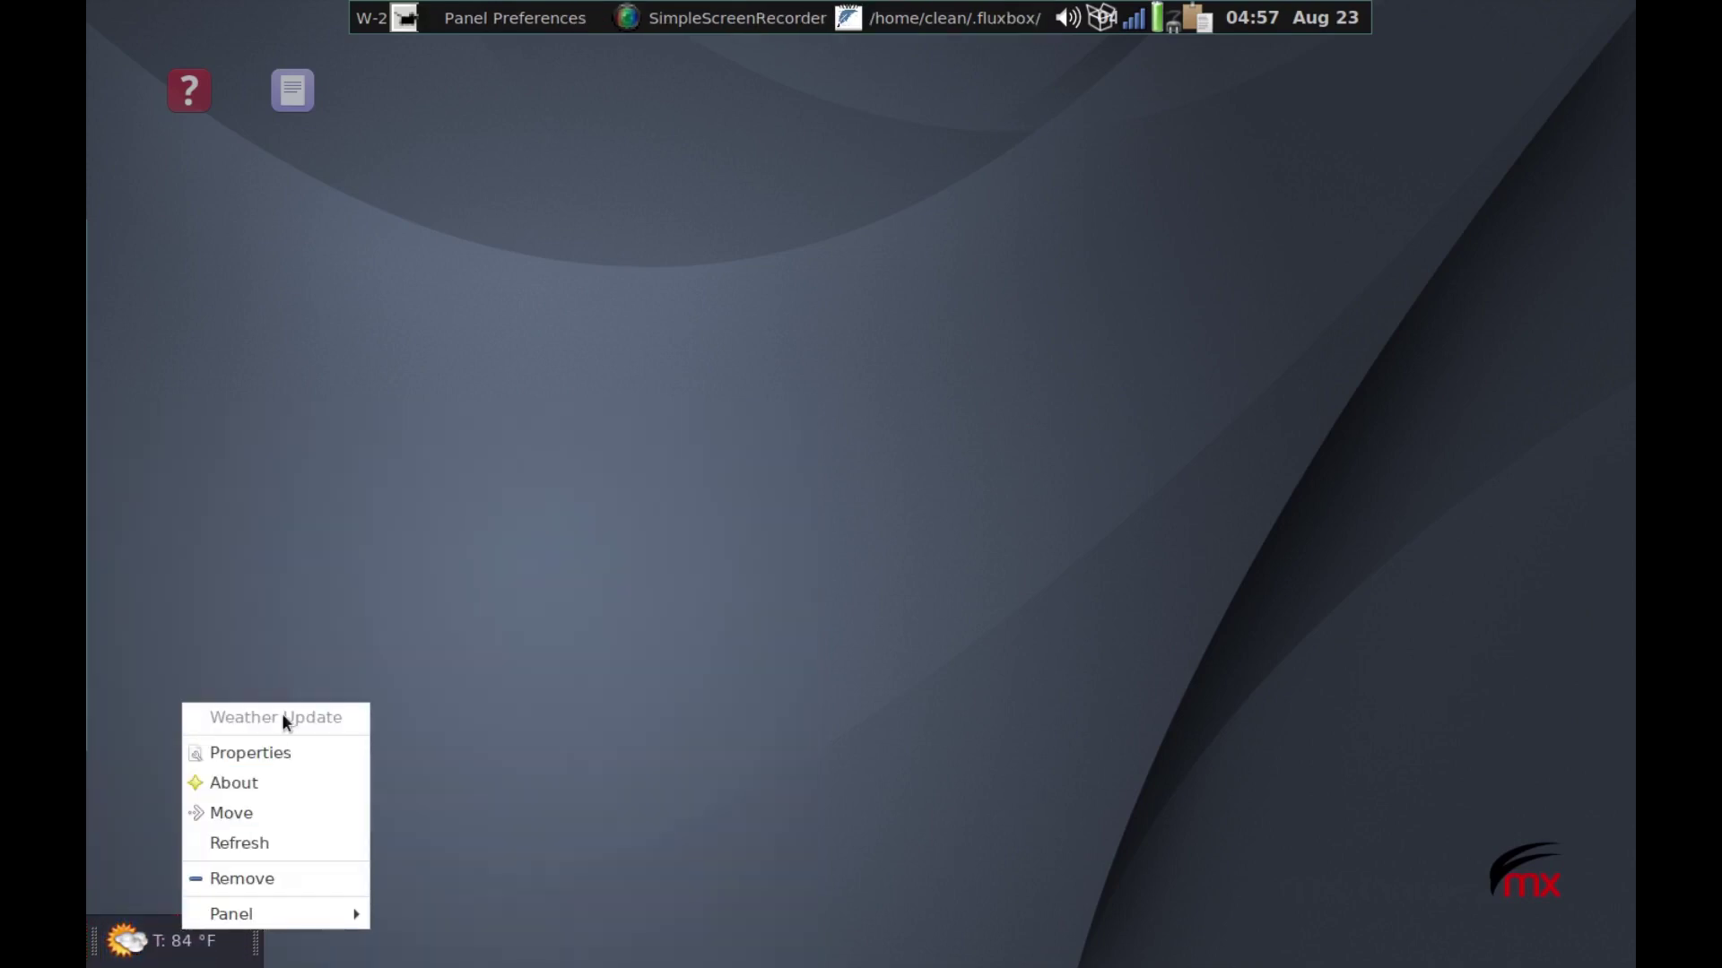
click(296, 753)
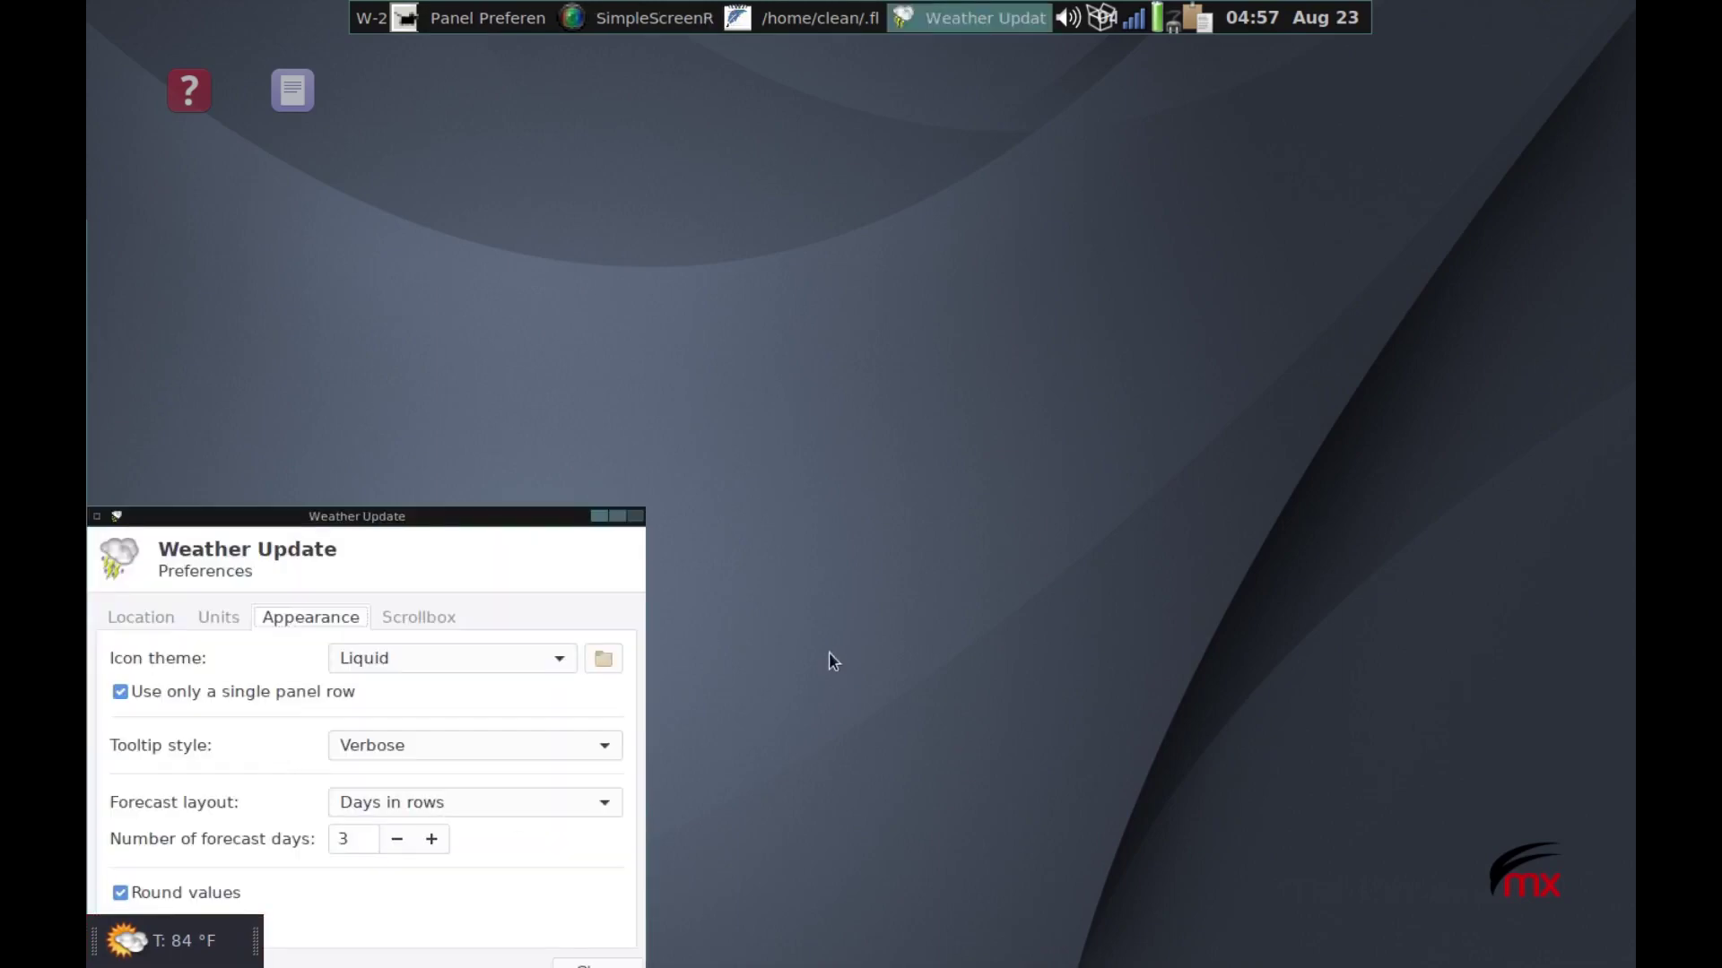
click(633, 517)
Step: Reopen the weather forecast report and close it from its title bar
click(186, 947)
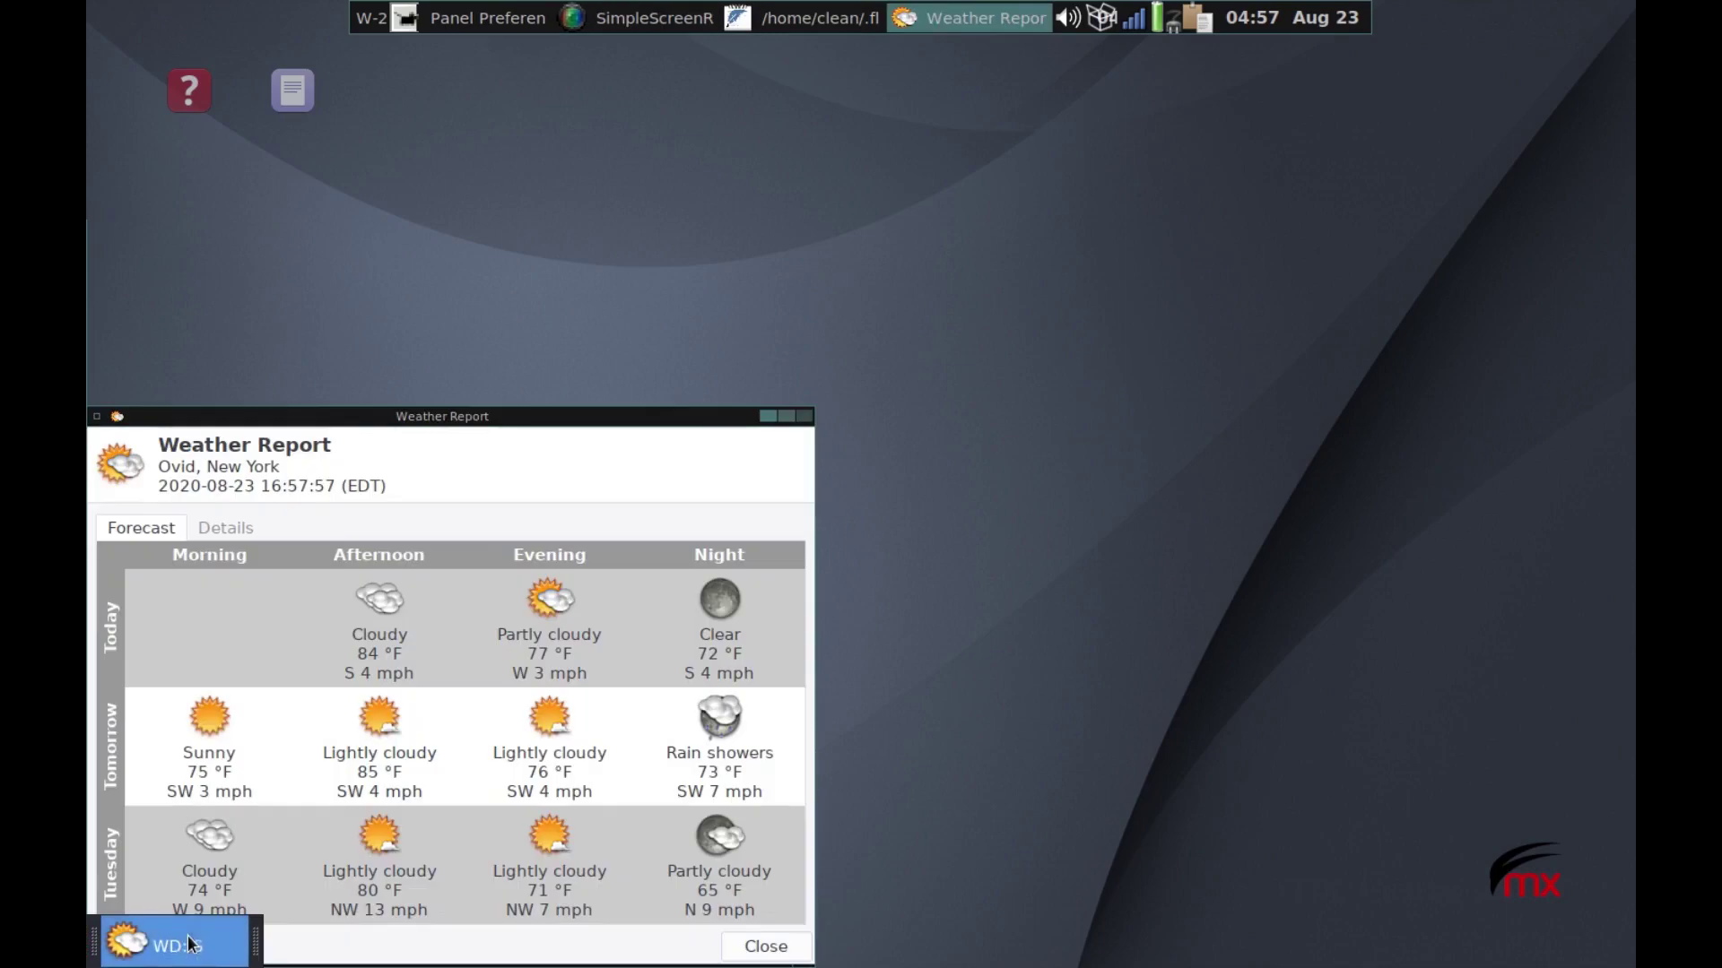
click(805, 417)
mouse_move(201, 941)
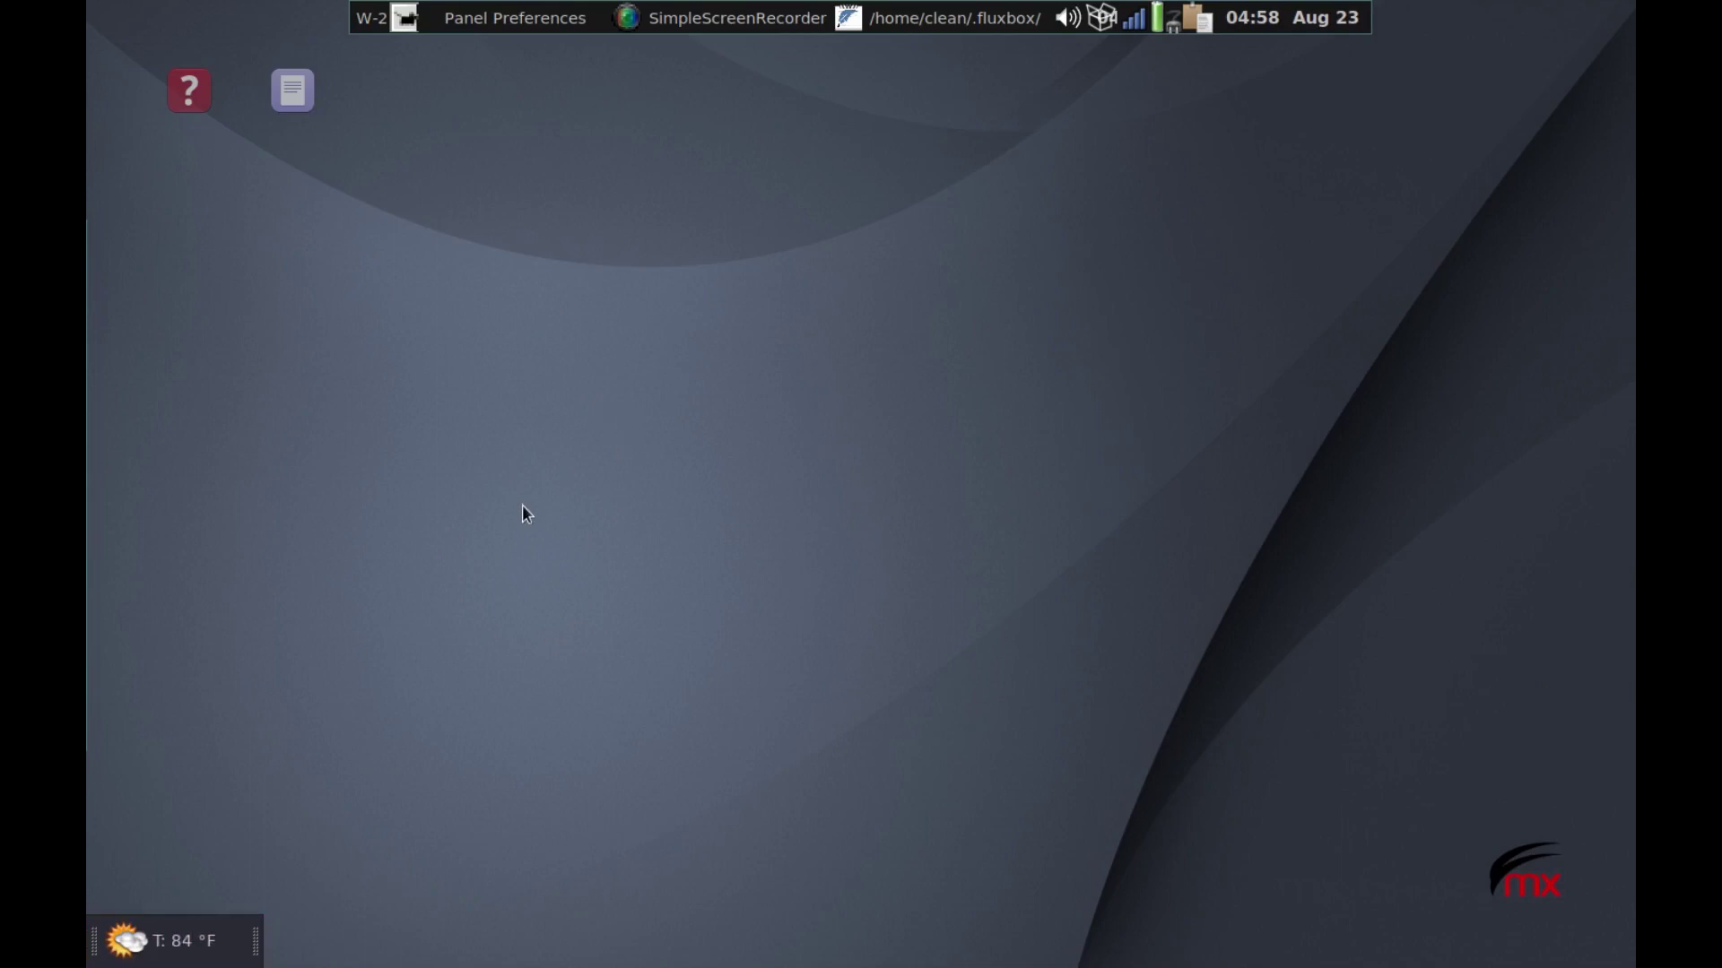
Step: Add a new empty Panel 3 in Panel Preferences and move it toward the upper middle
right_click(257, 936)
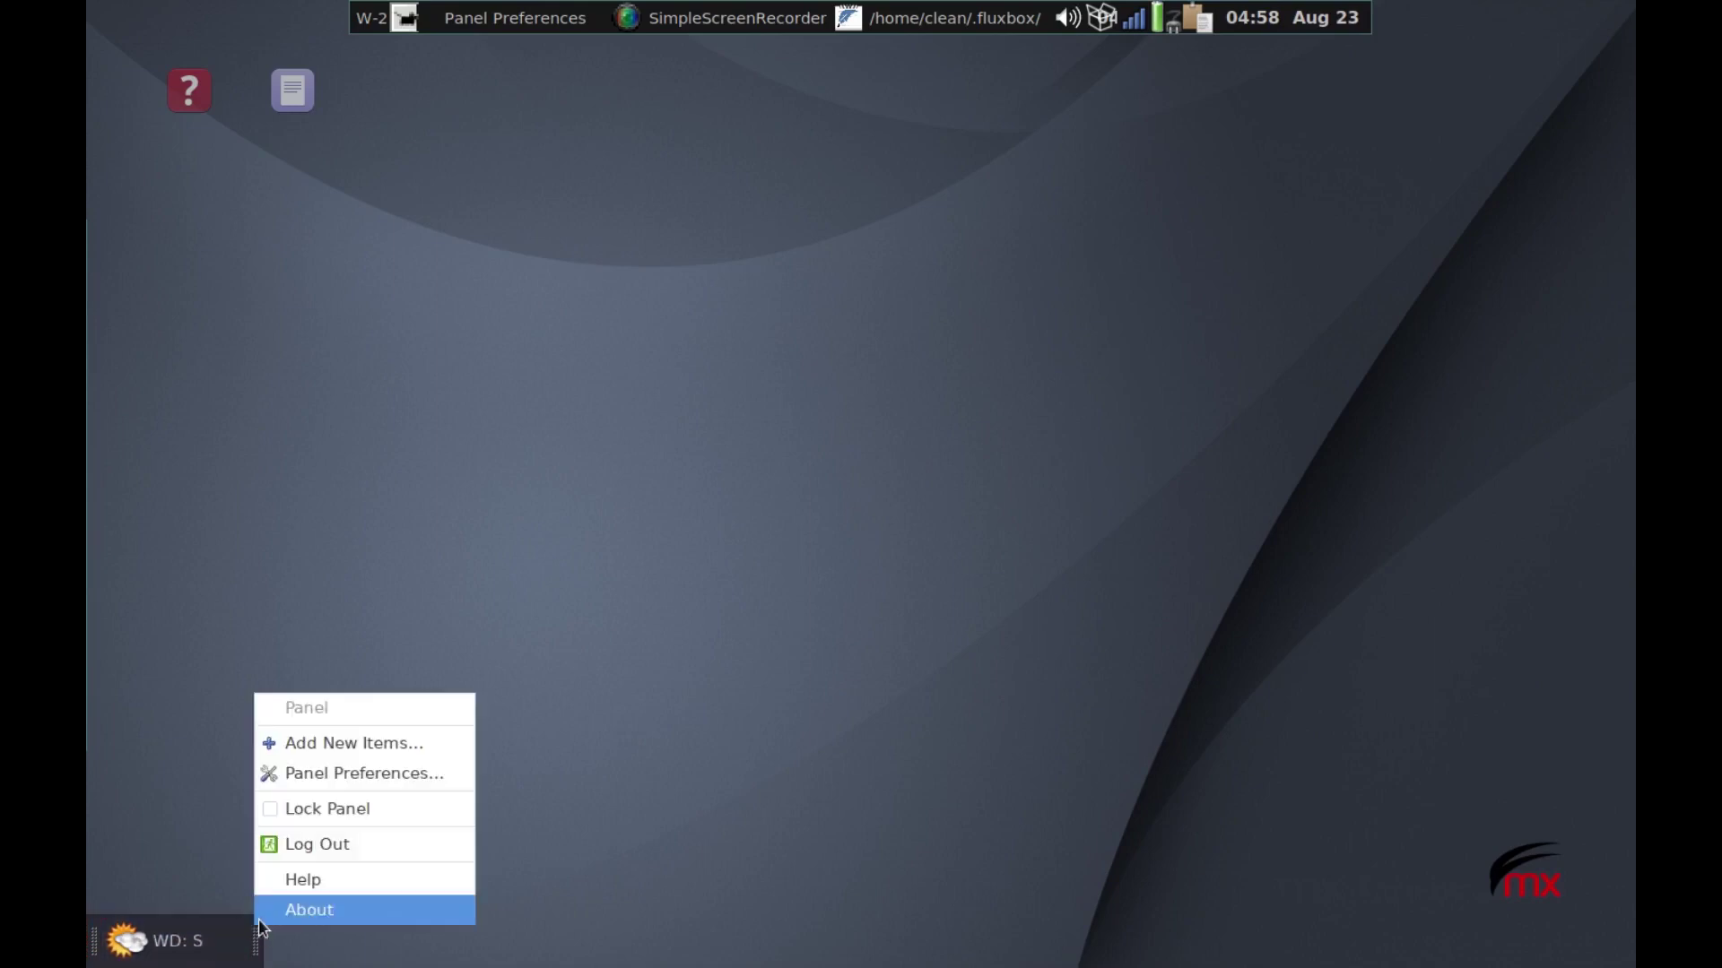
click(374, 776)
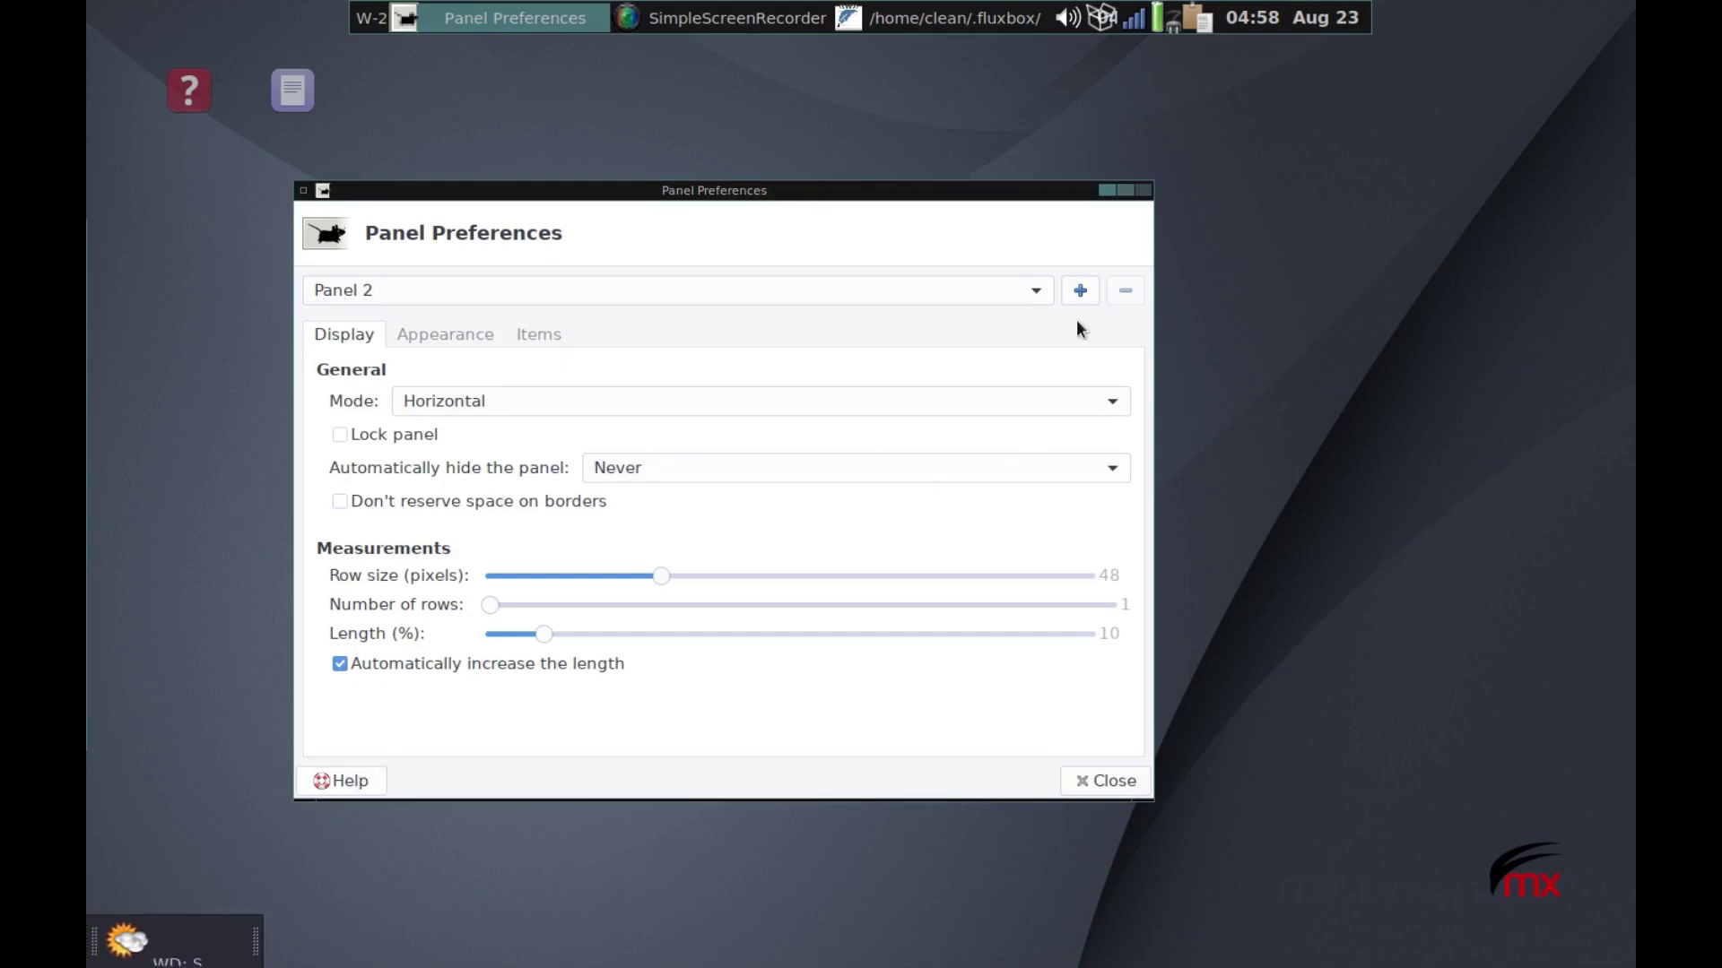
click(1080, 292)
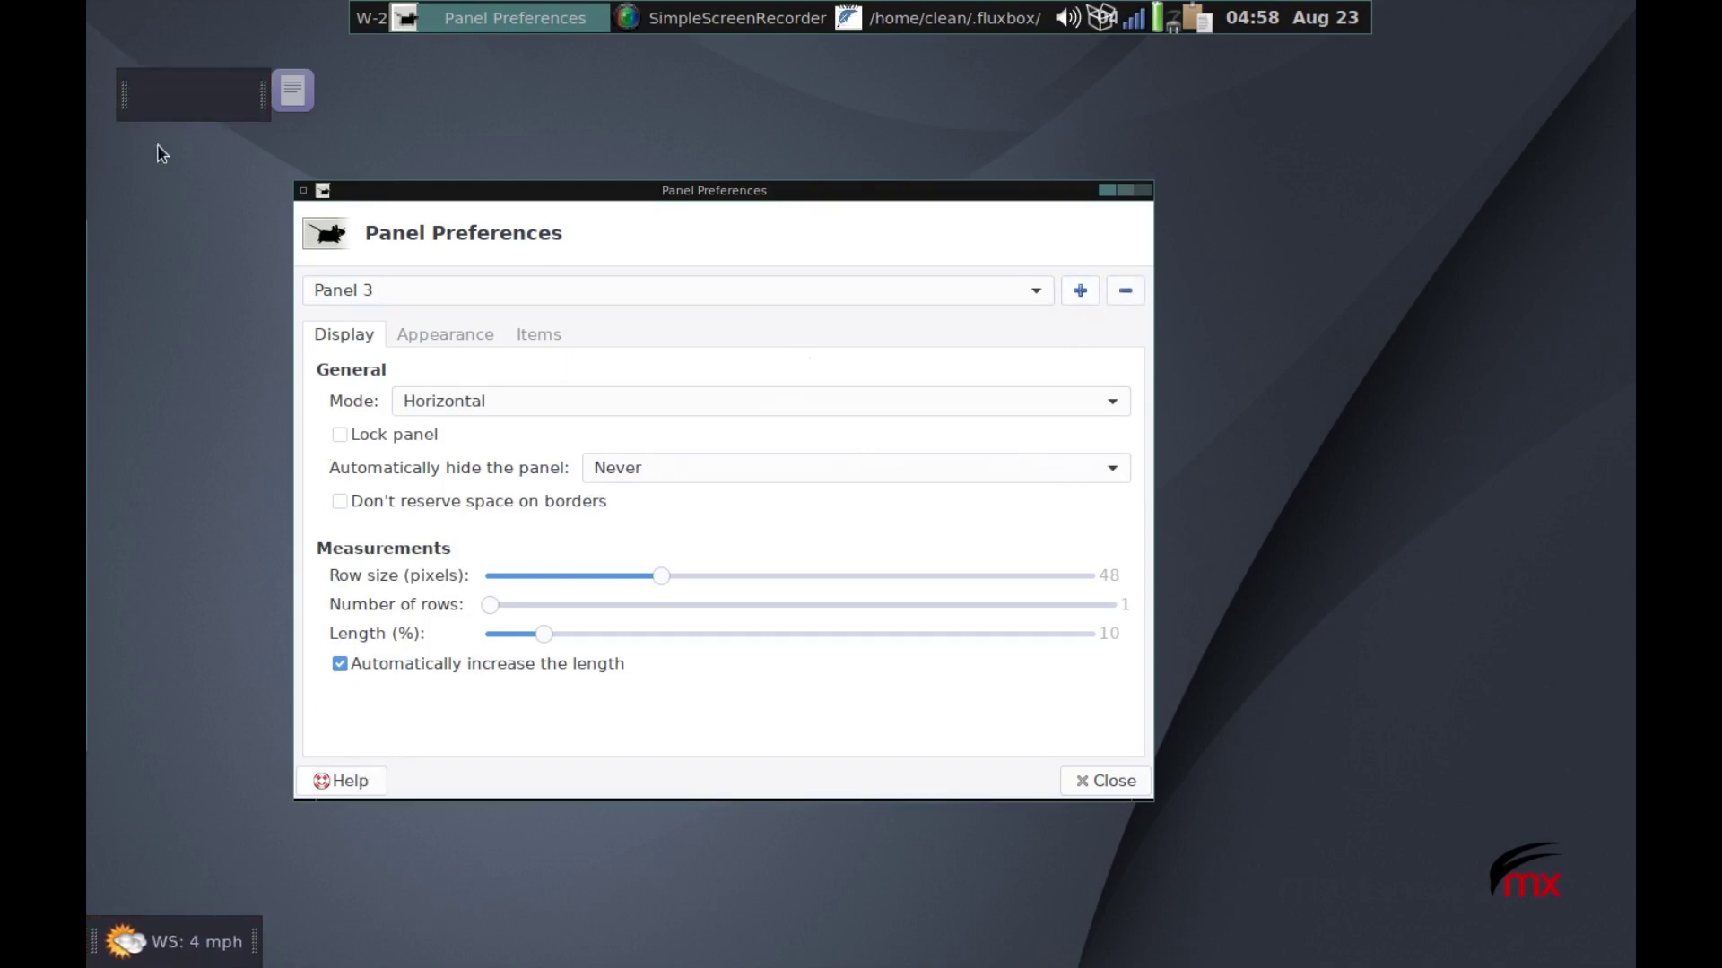
click(1108, 783)
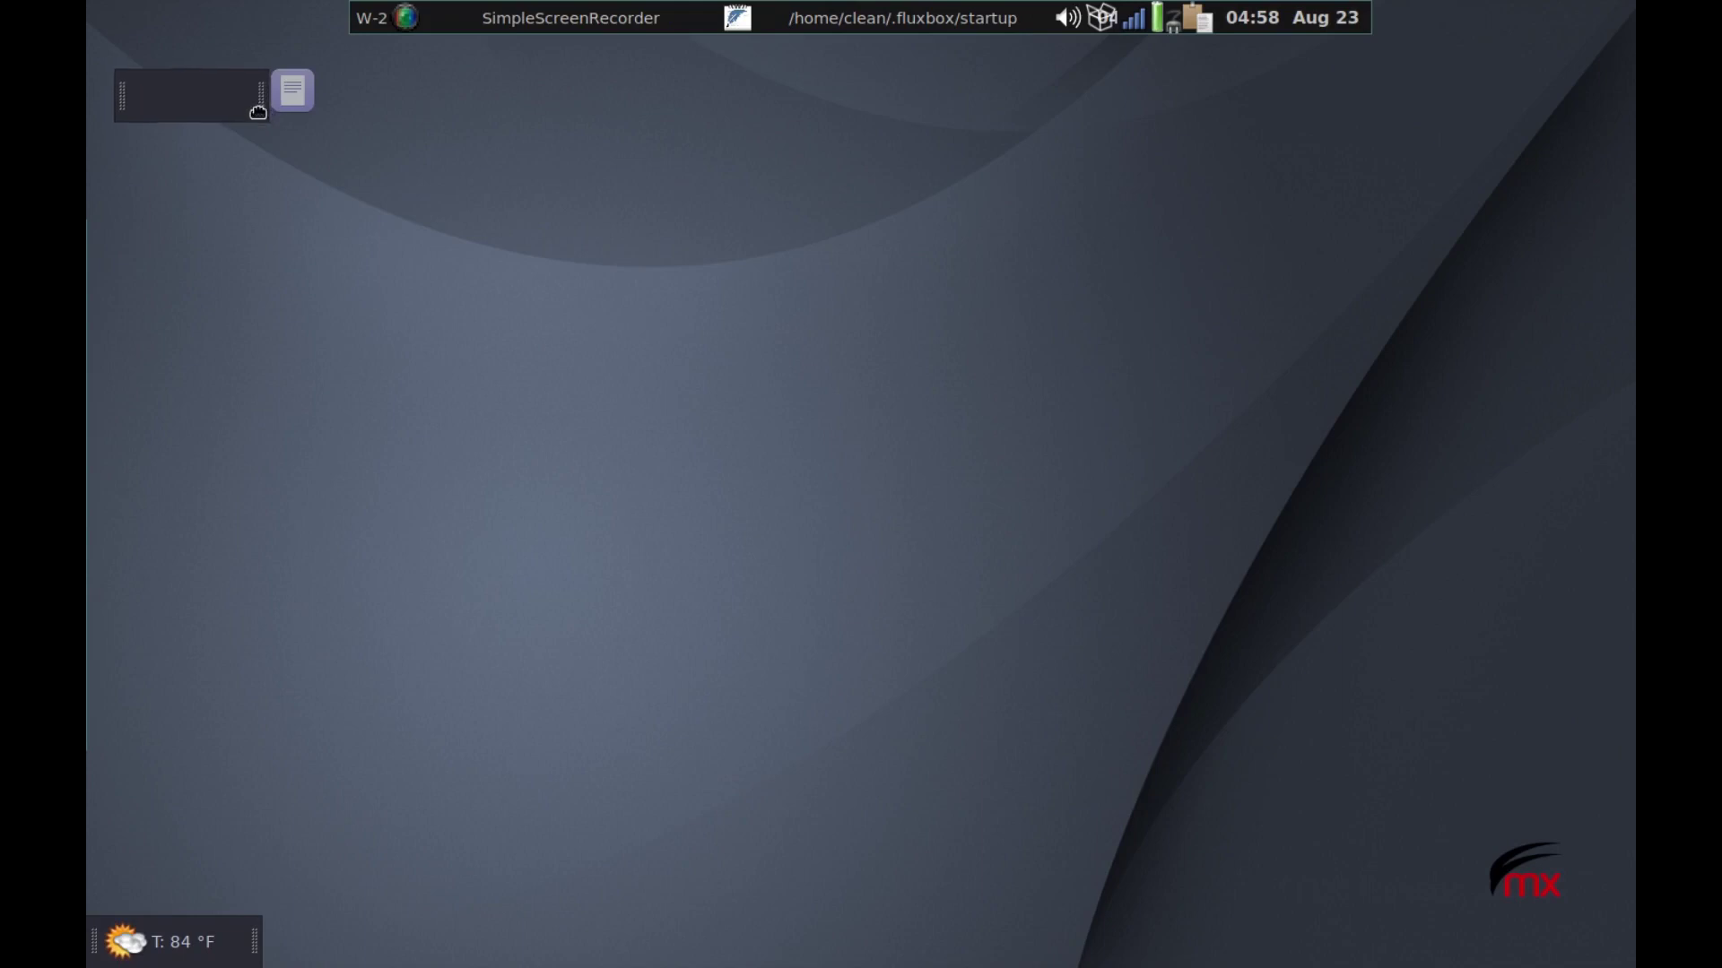
drag(260, 109, 573, 217)
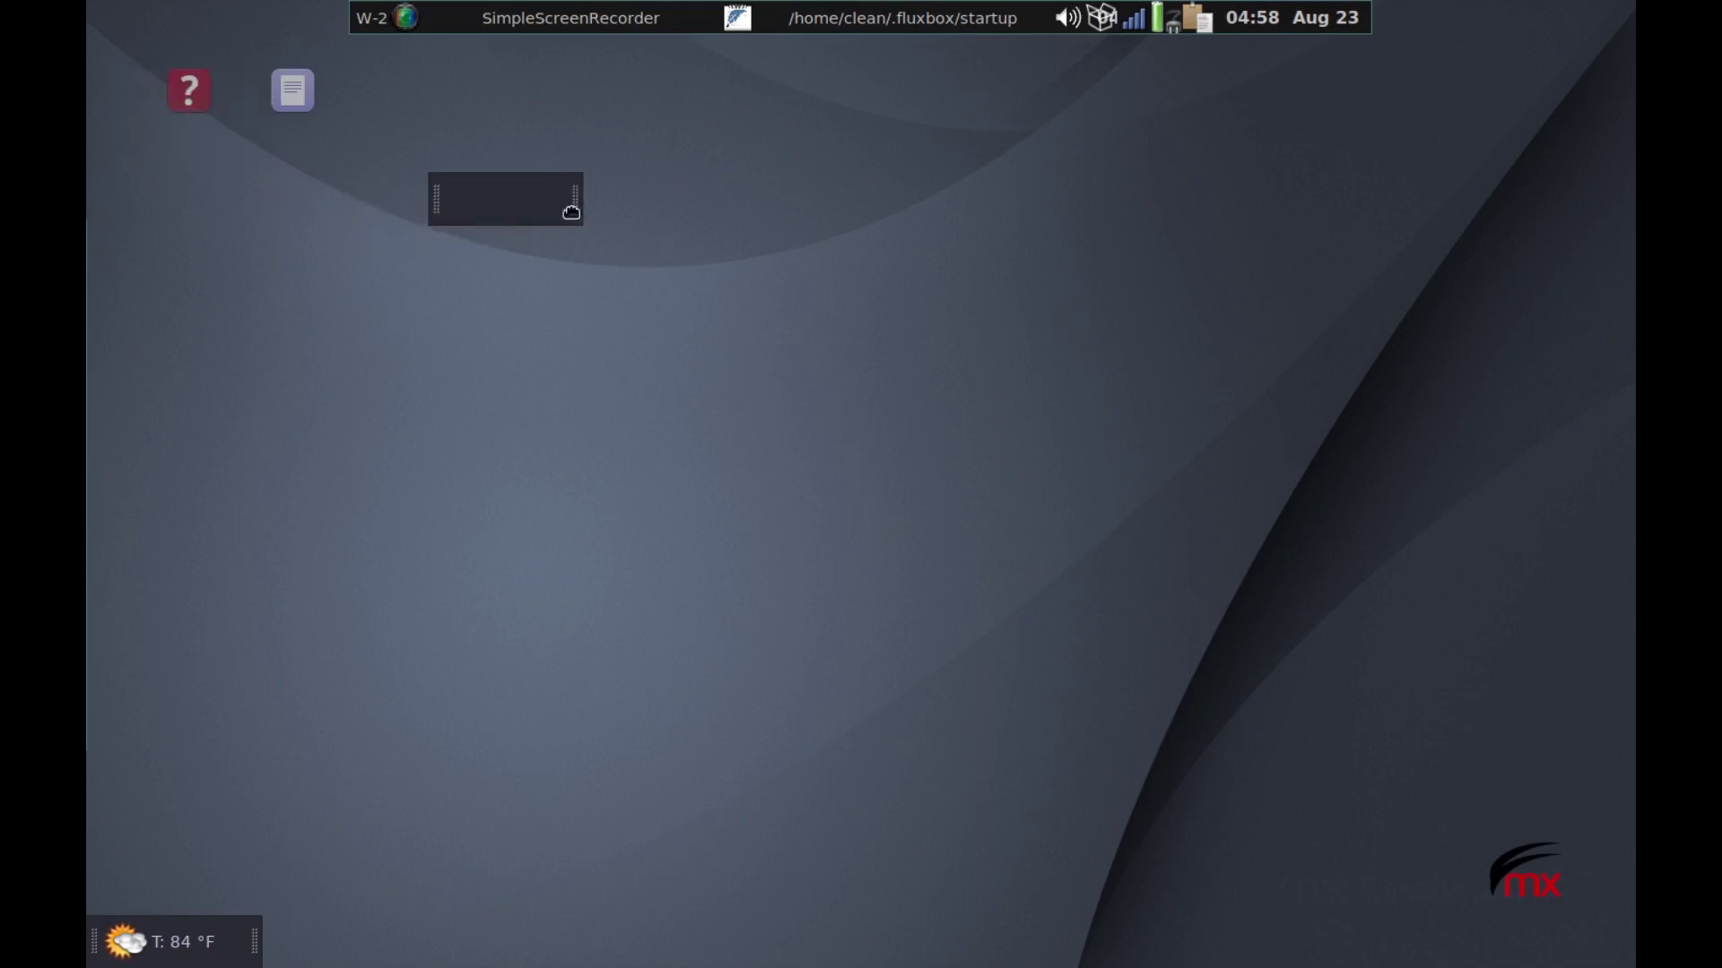
right_click(499, 199)
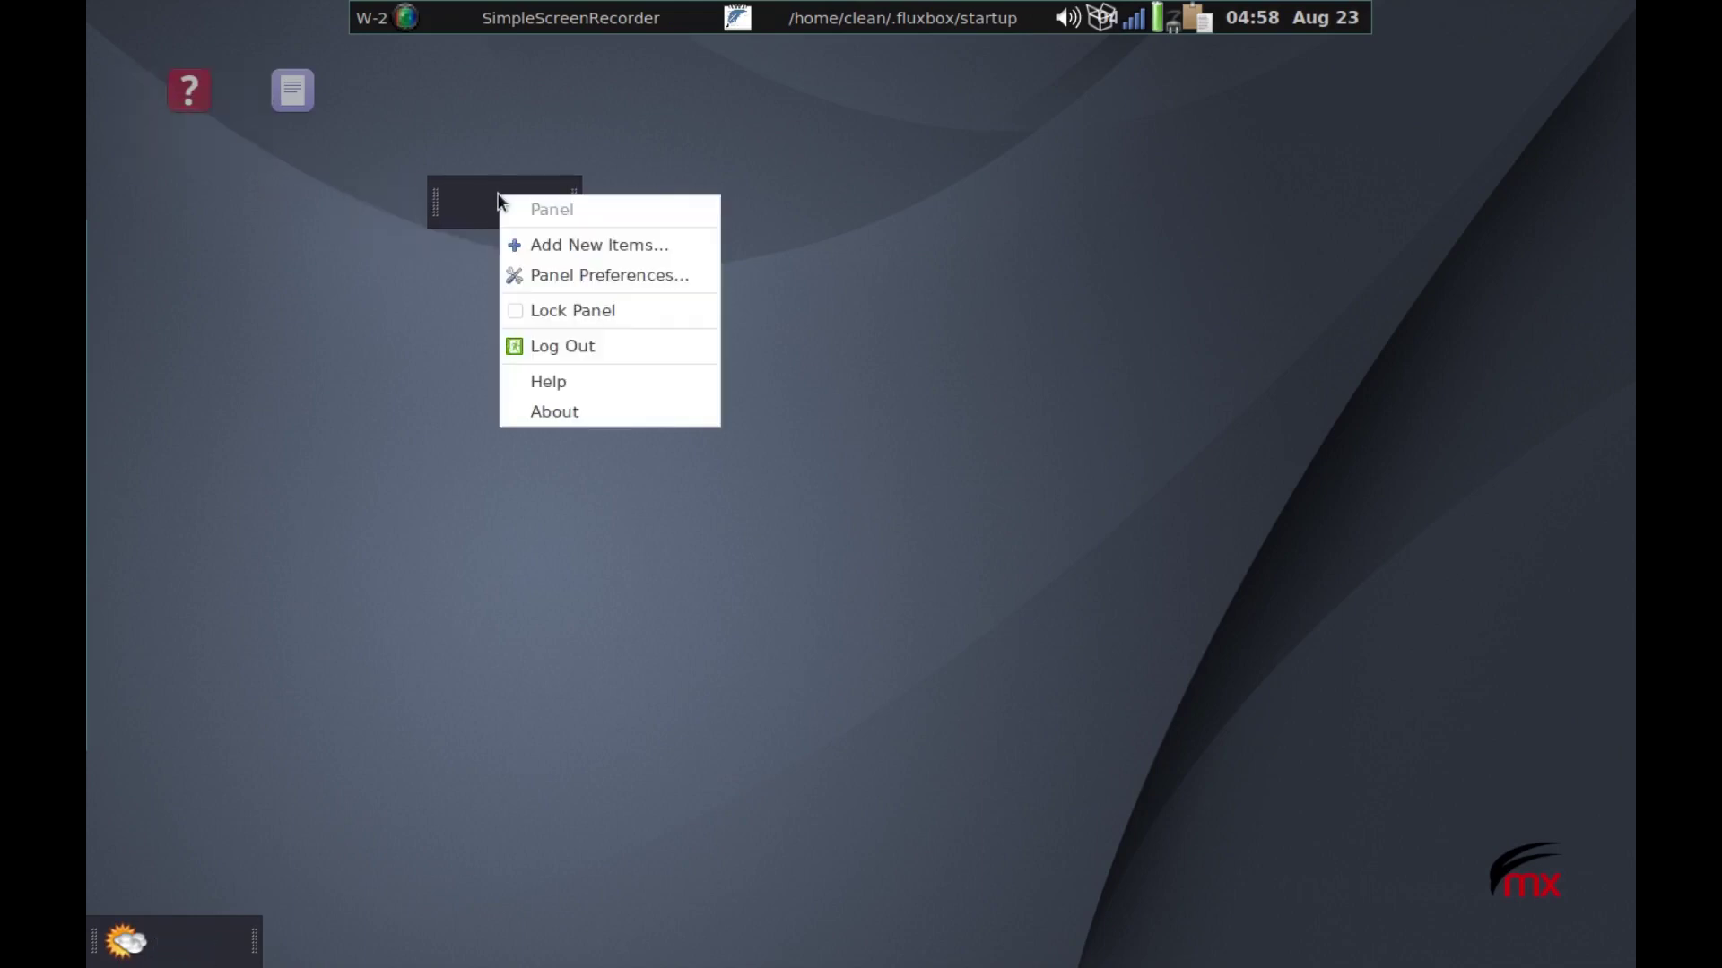
Step: Add the Clock plugin to Panel 3 by searching for 'clock'
click(540, 244)
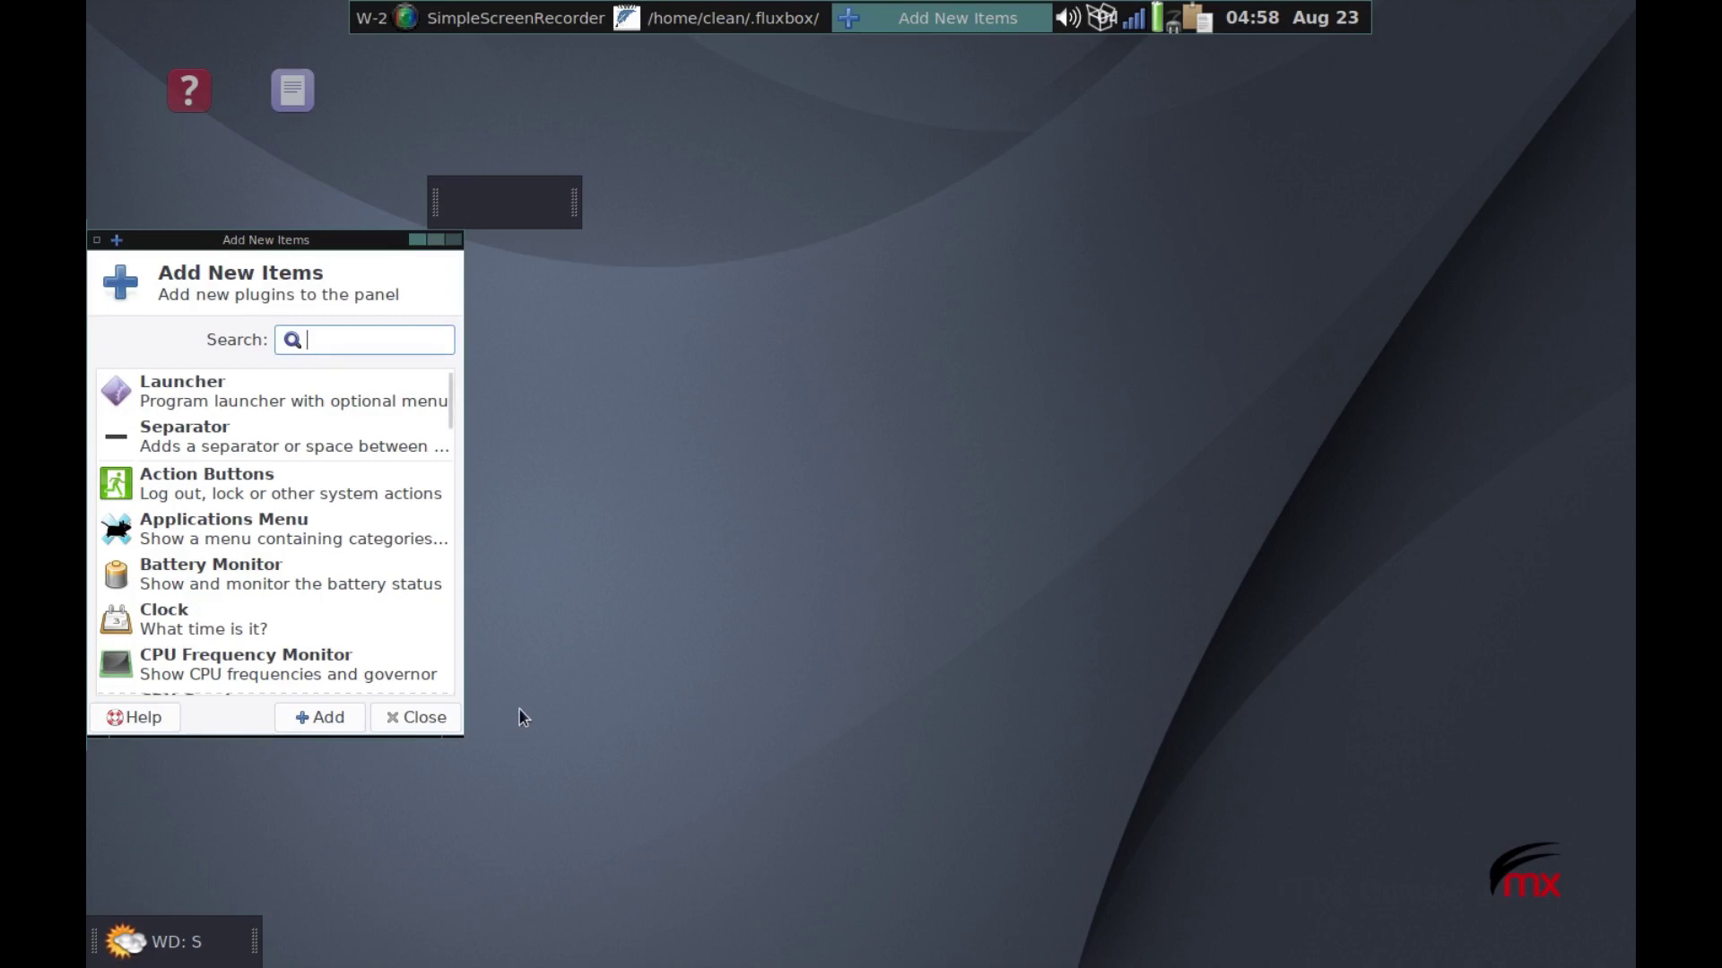
text(clock)
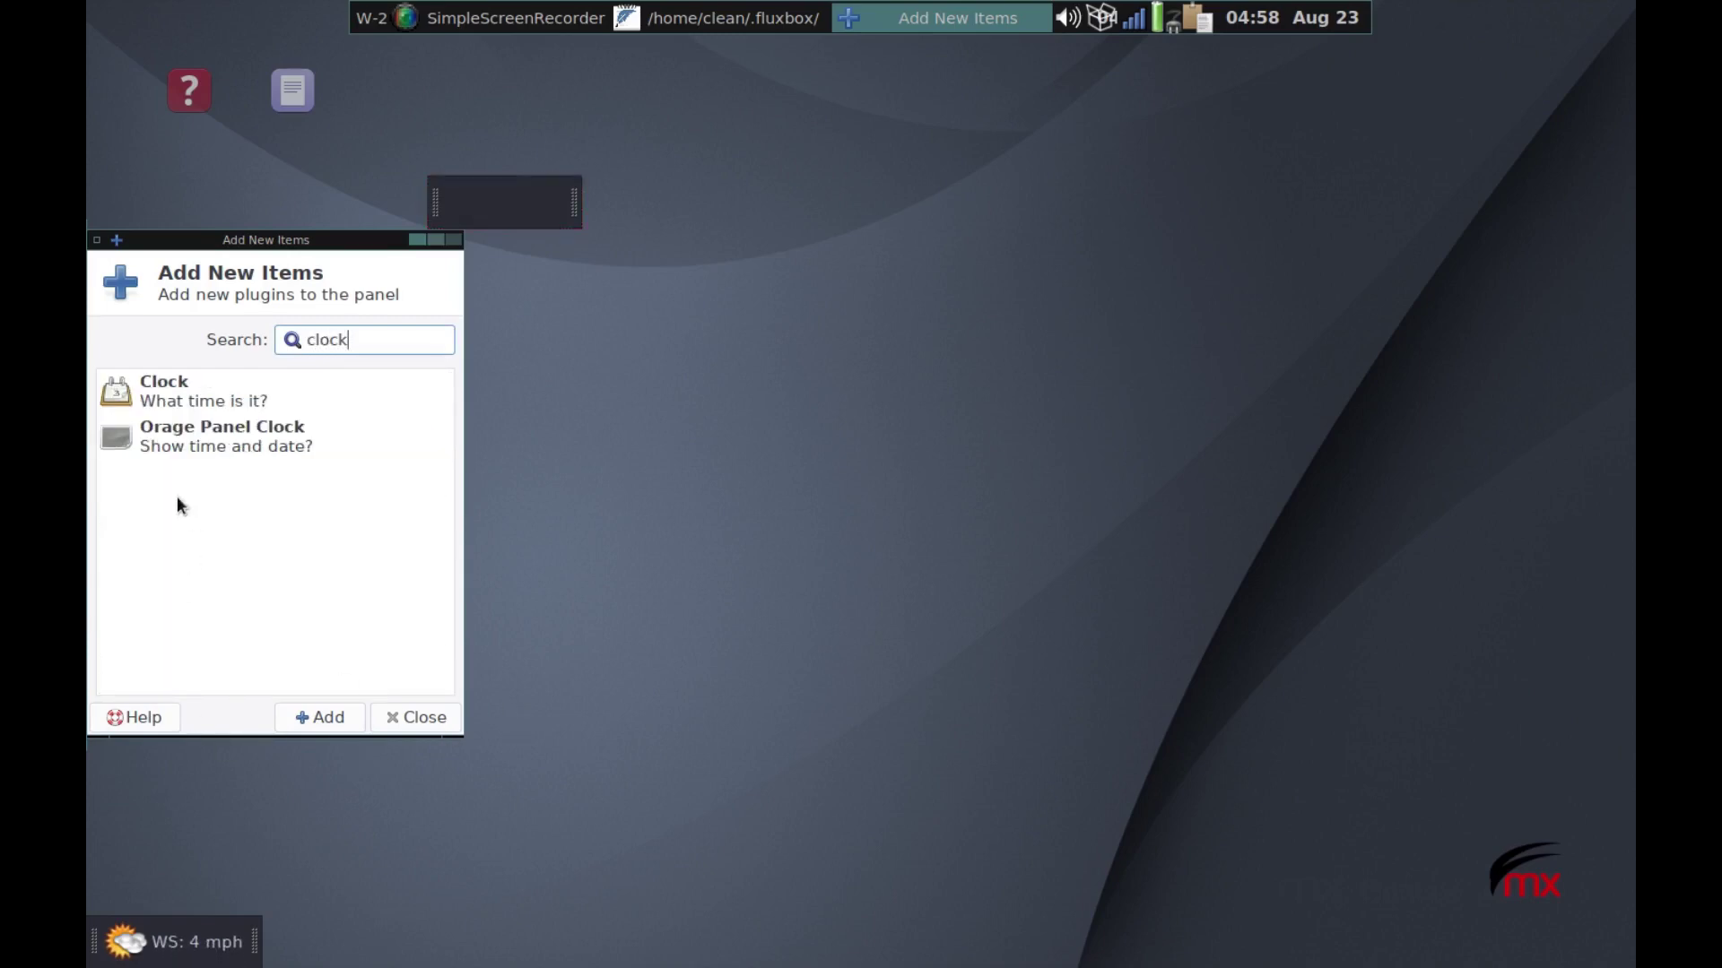
click(166, 386)
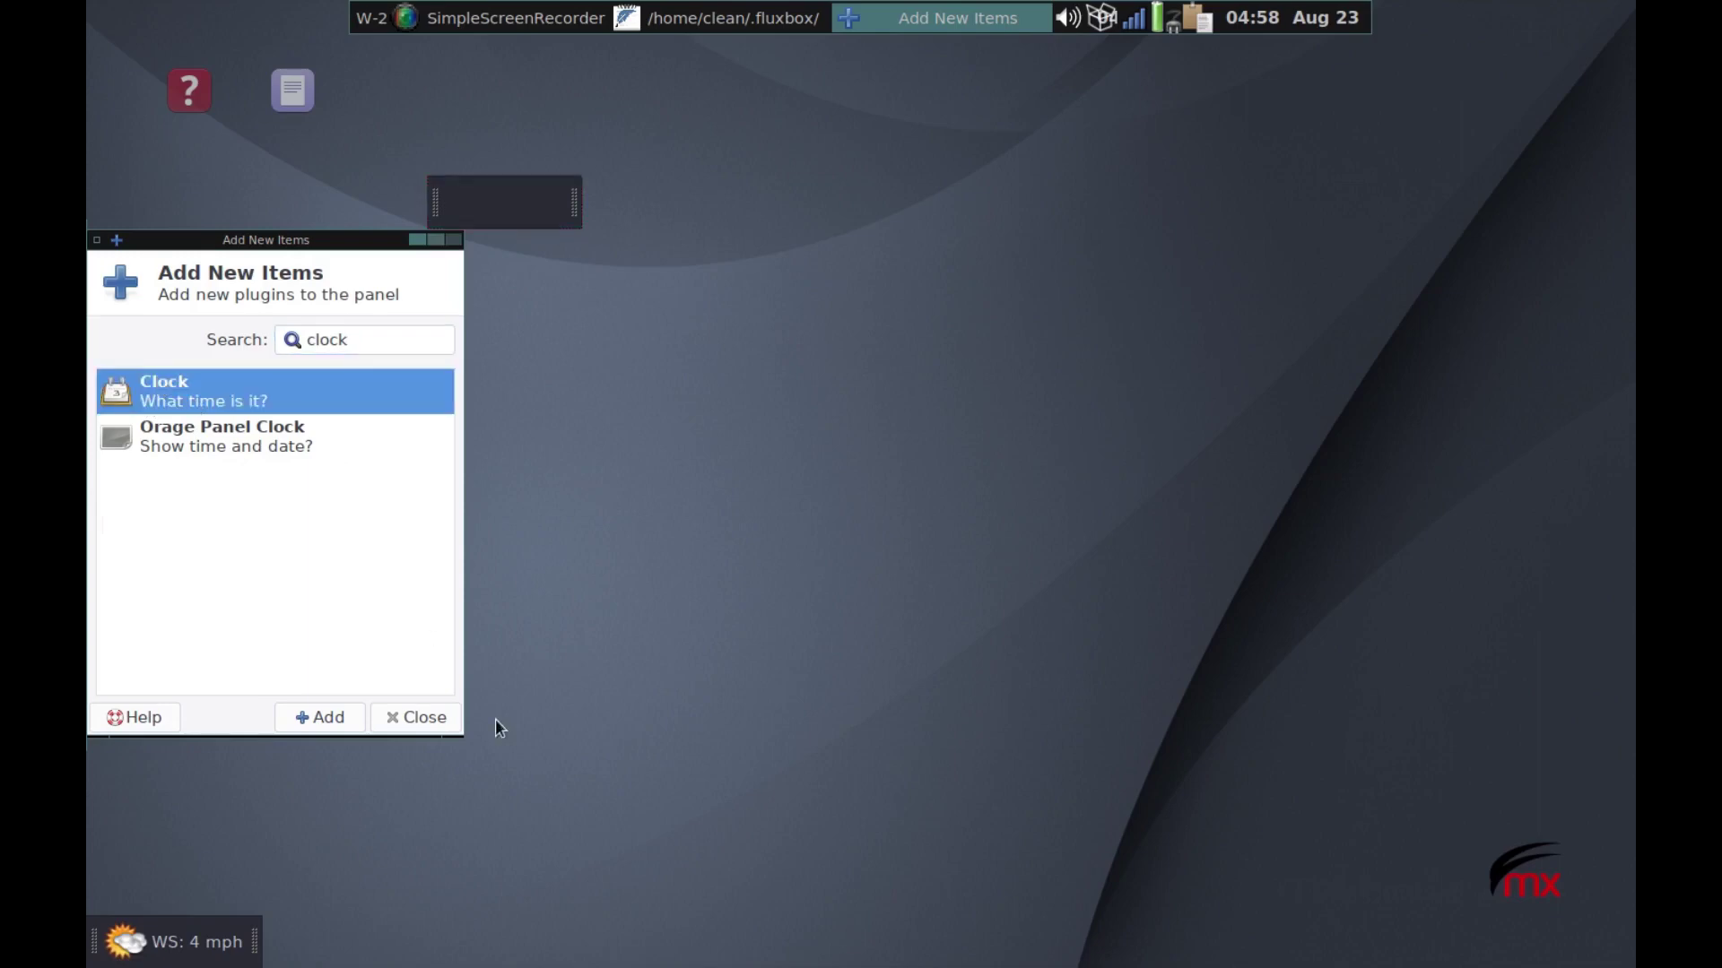
click(313, 716)
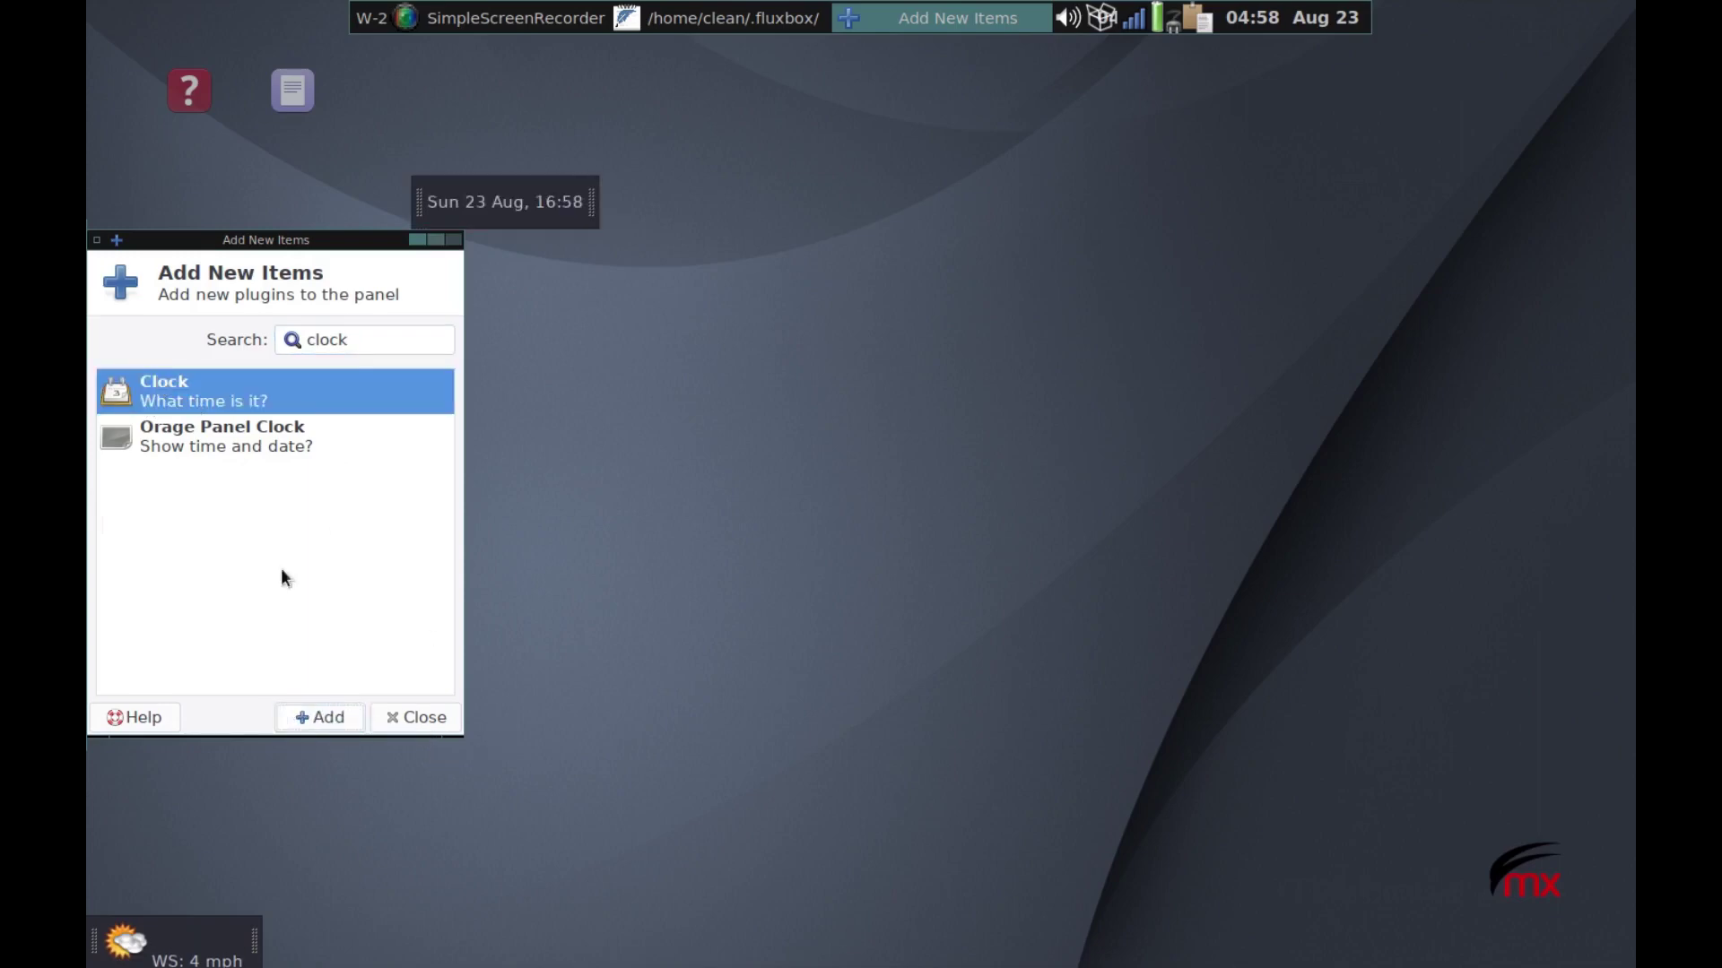
click(419, 717)
Step: Change the clock's layout to Analog in its properties
right_click(482, 197)
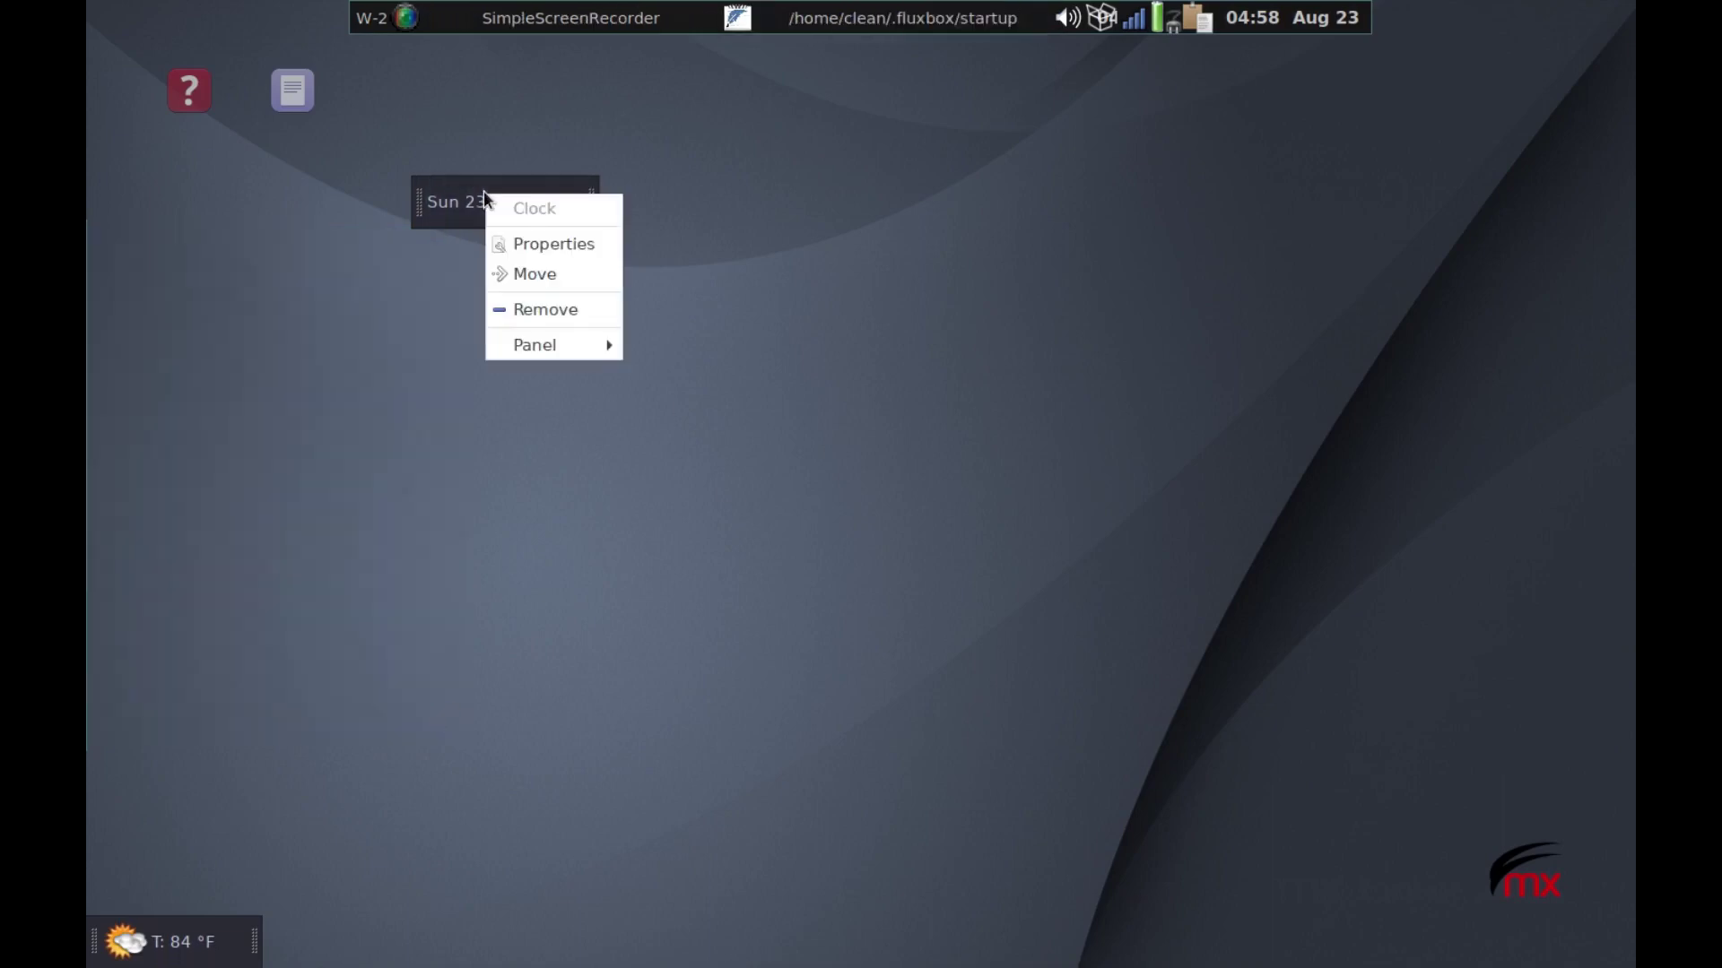
click(550, 242)
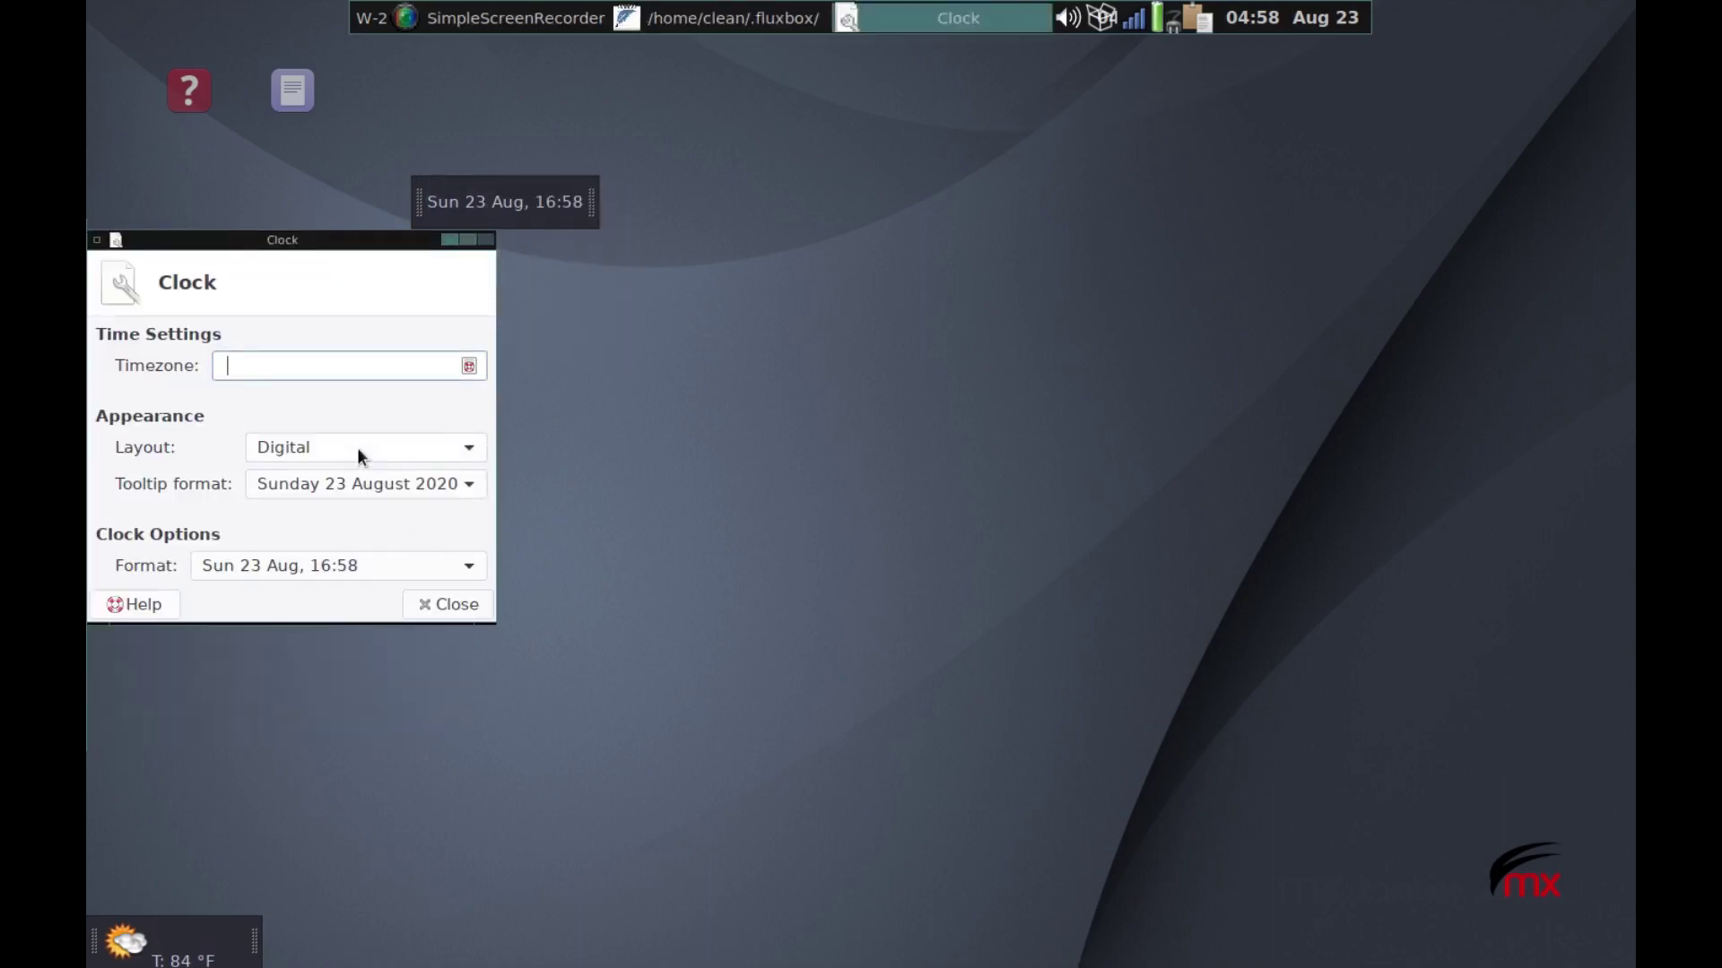
click(359, 448)
click(375, 382)
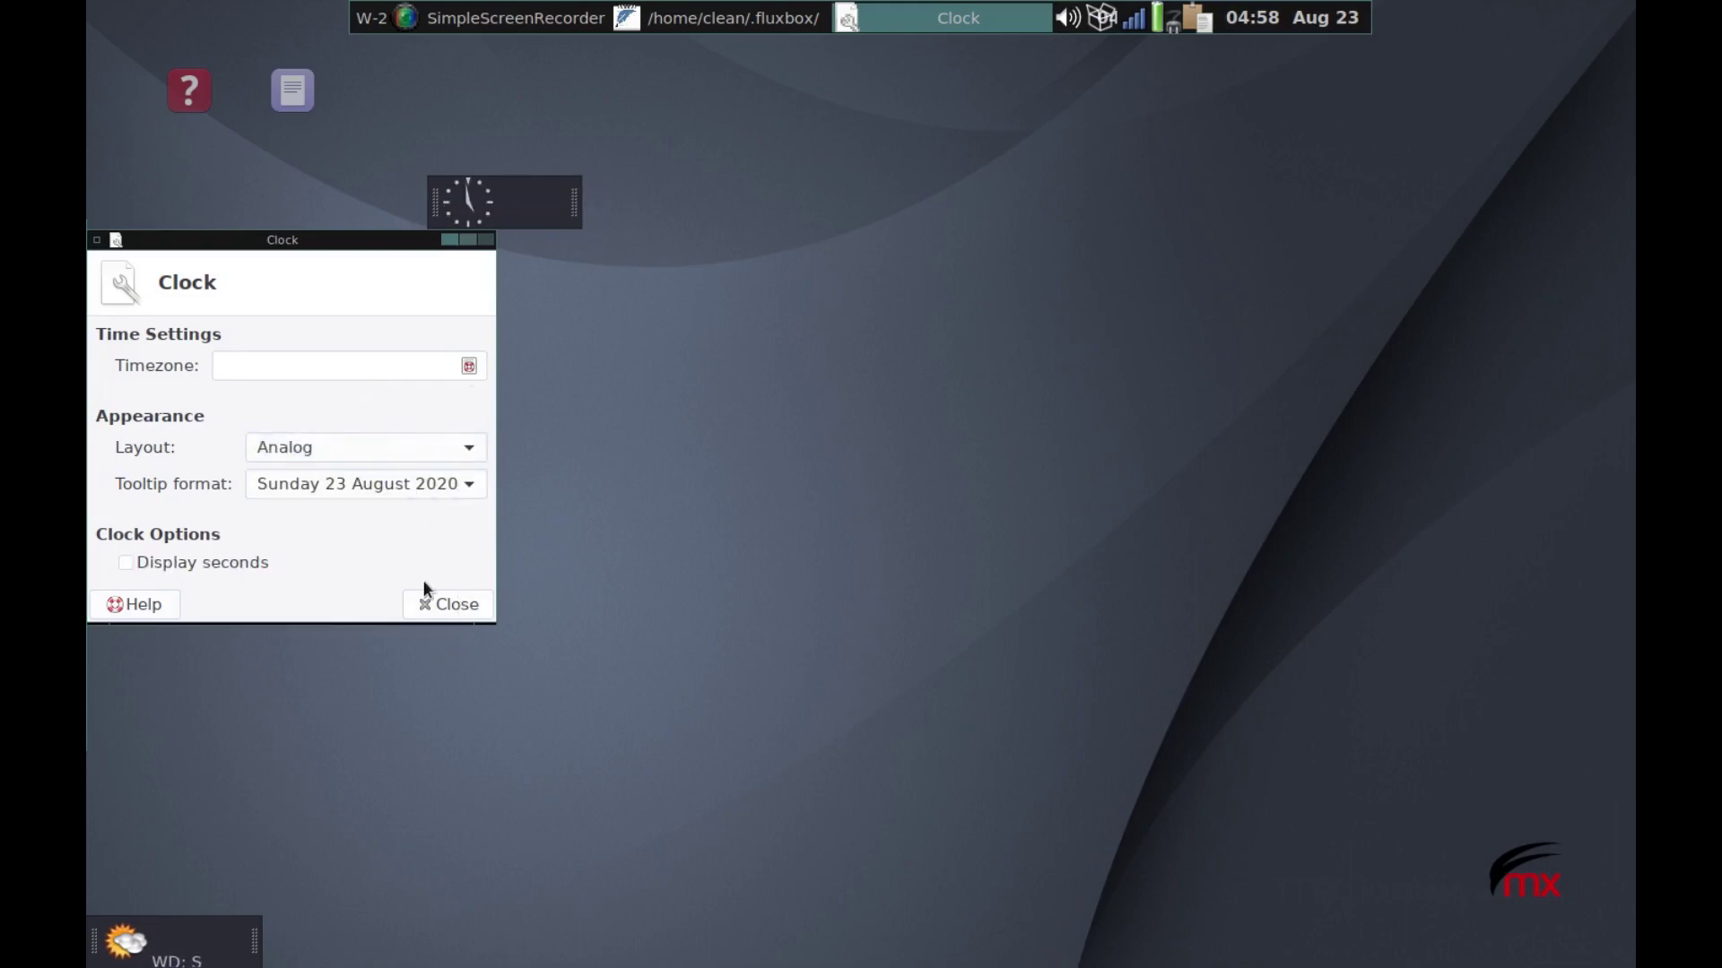
click(450, 604)
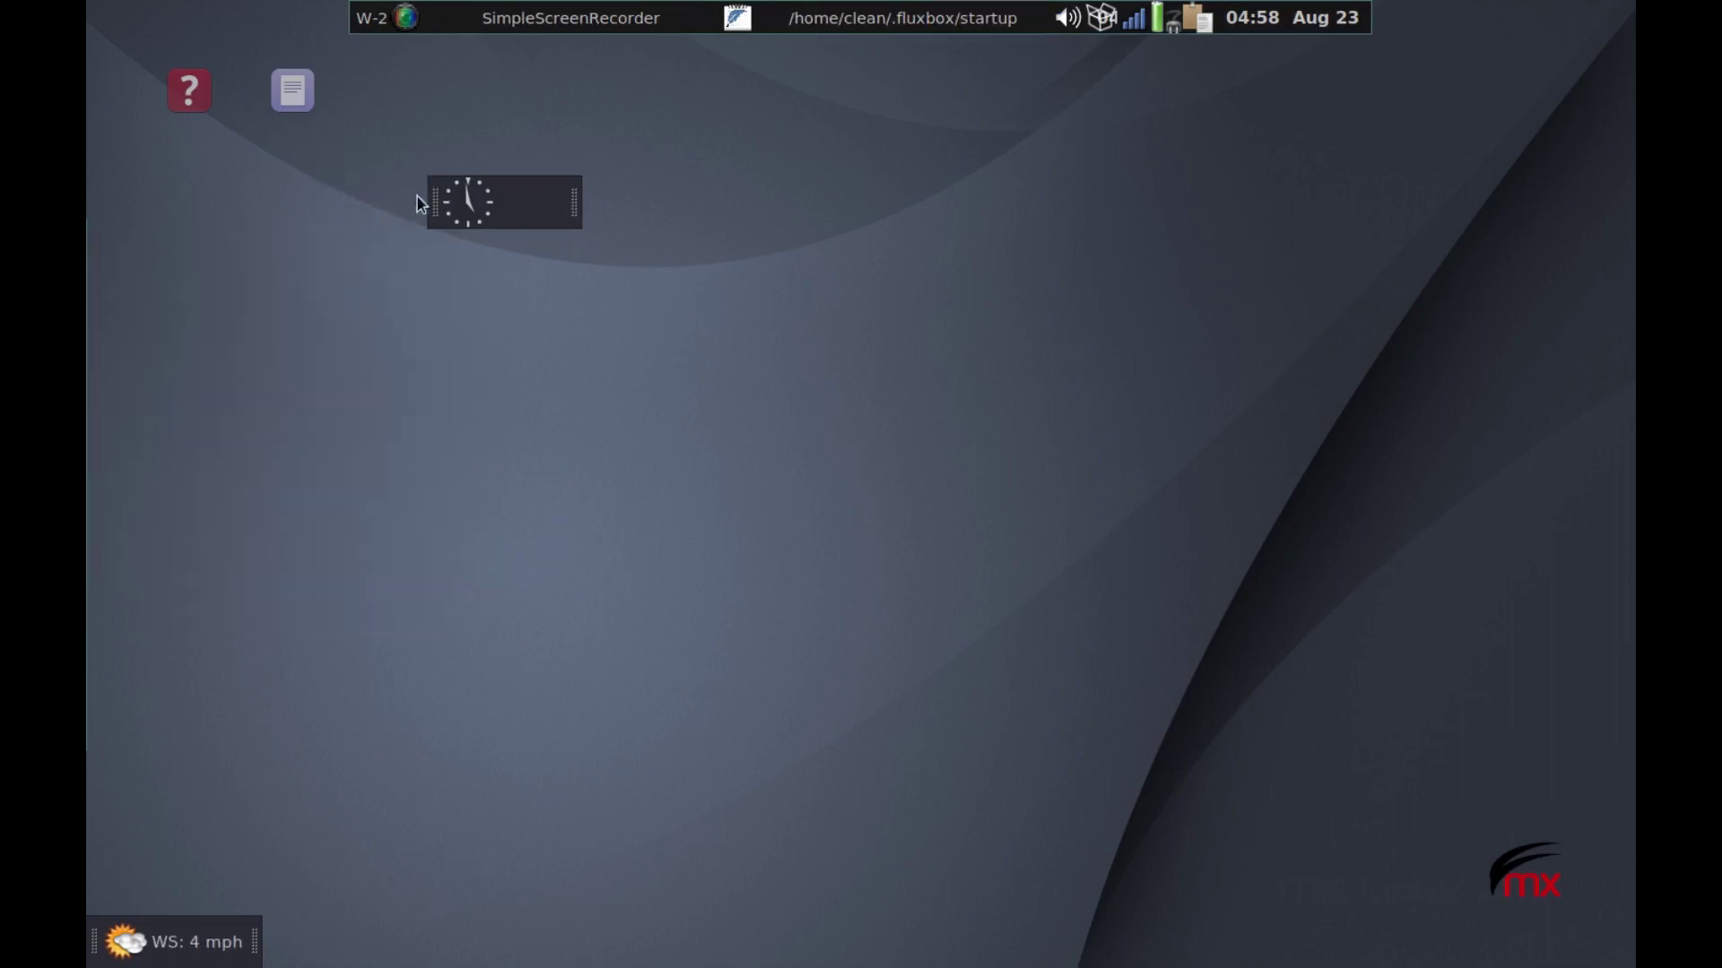
Step: Move the analog clock panel to the top-left corner and check its calendar popup
drag(435, 202, 89, 4)
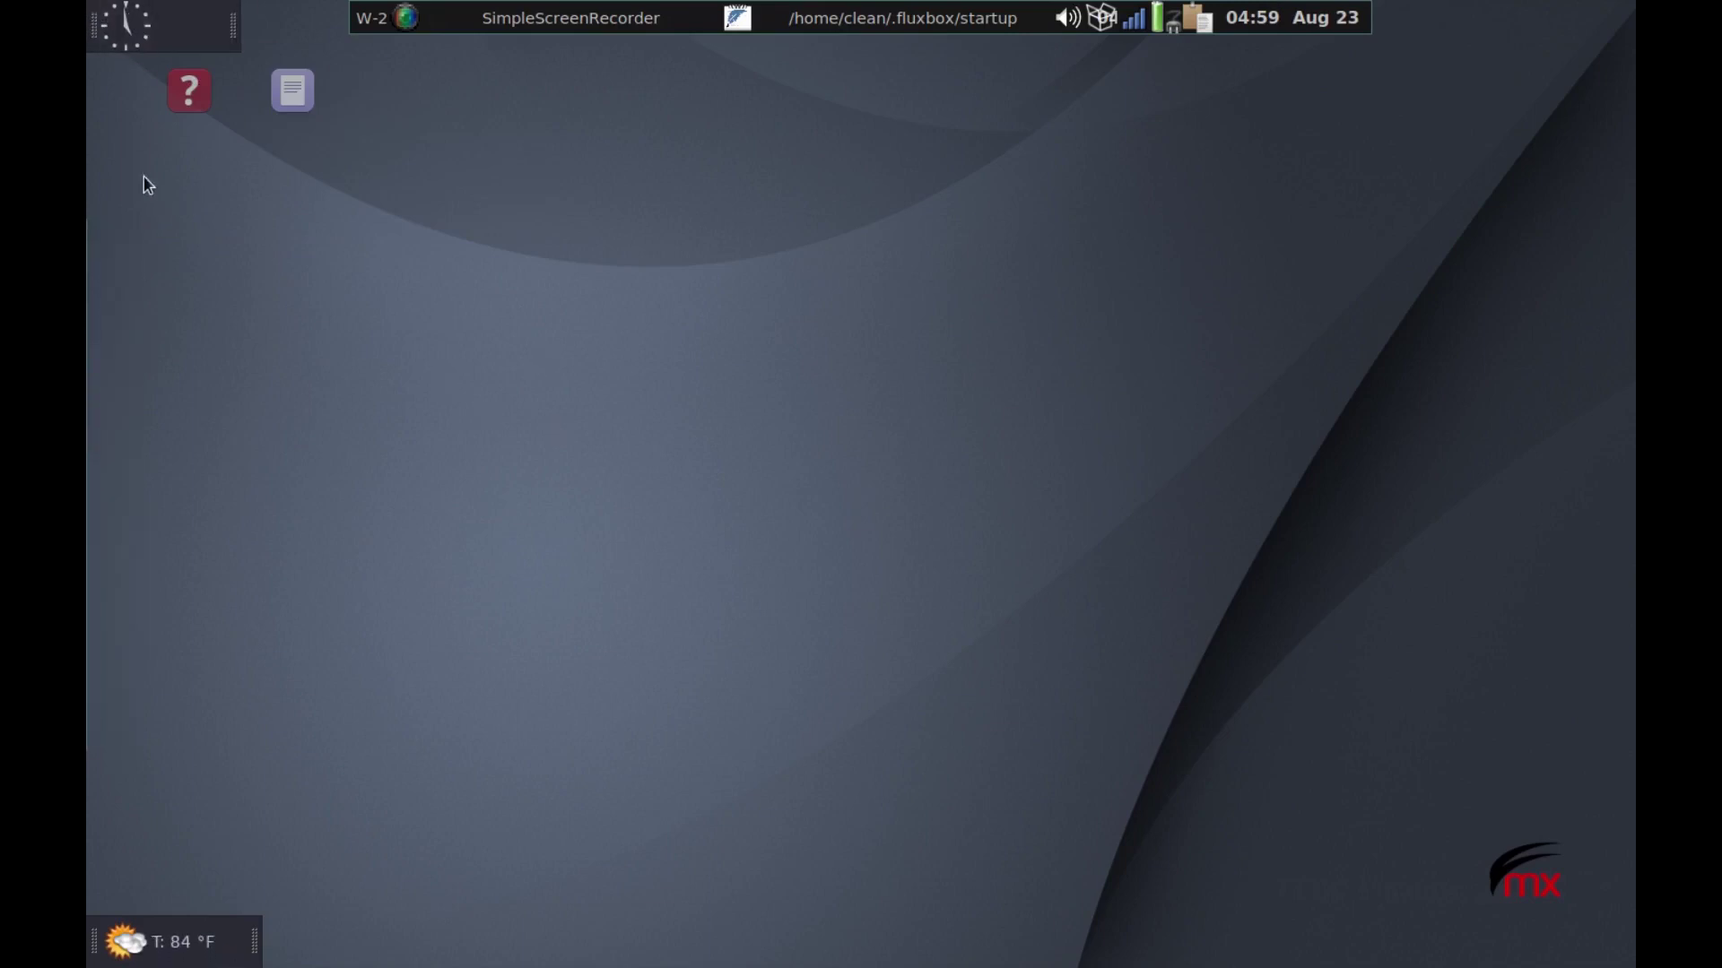
click(117, 43)
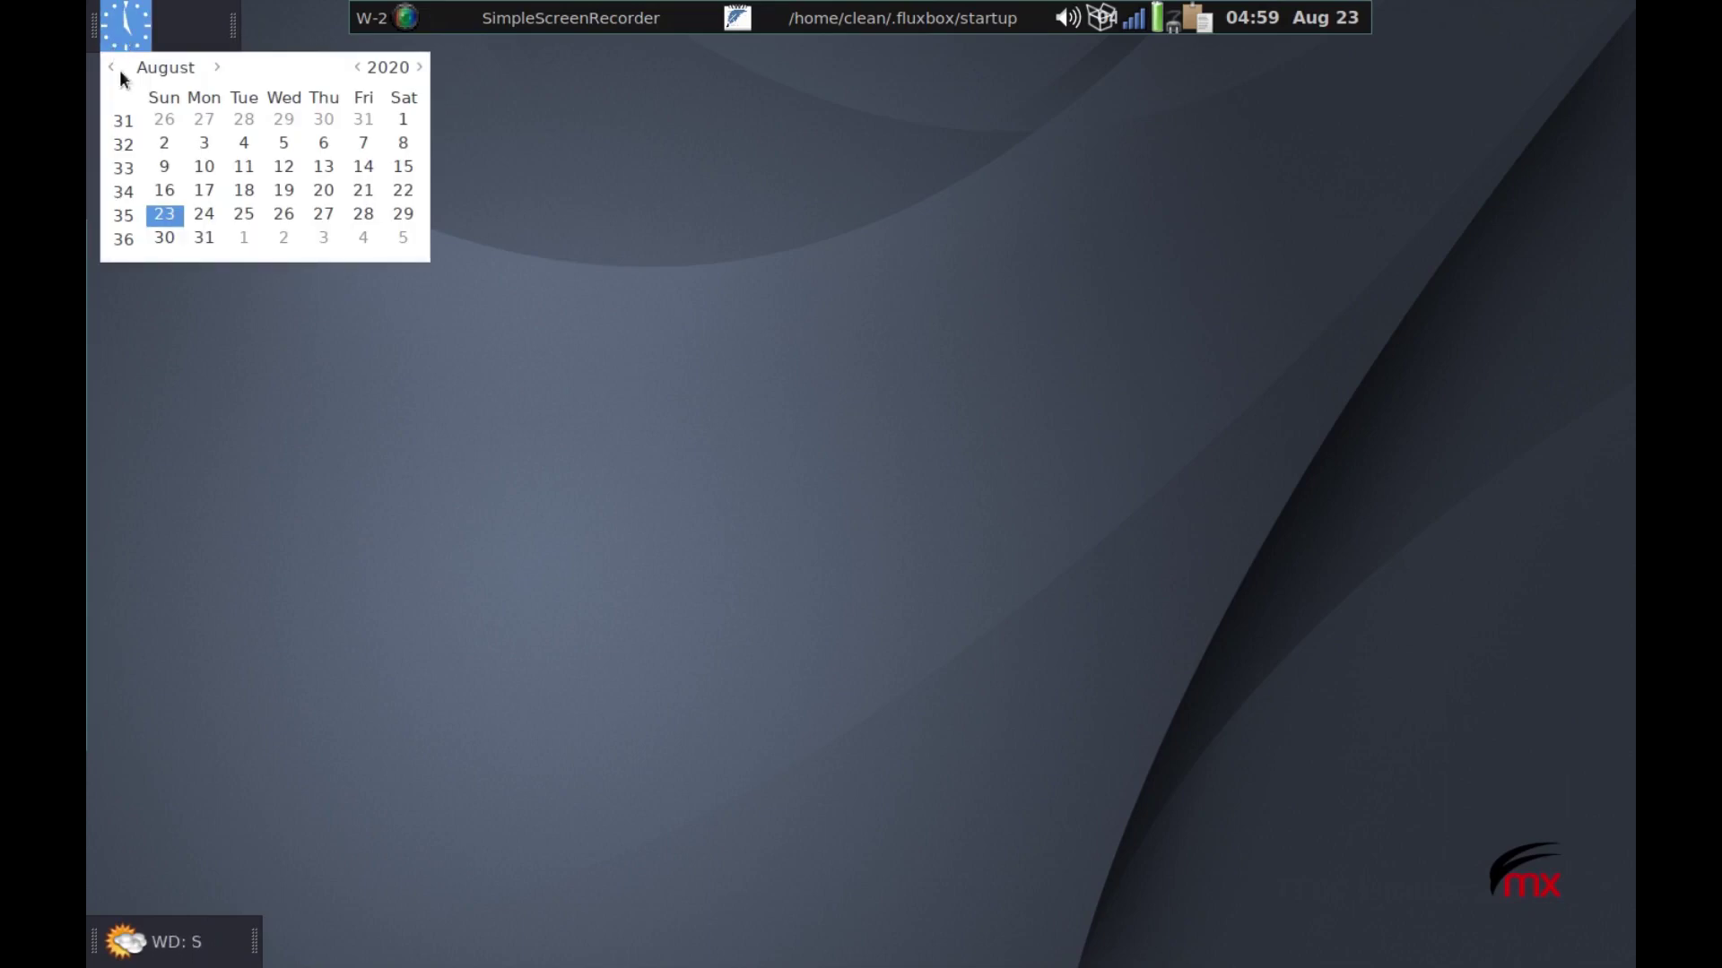
click(618, 204)
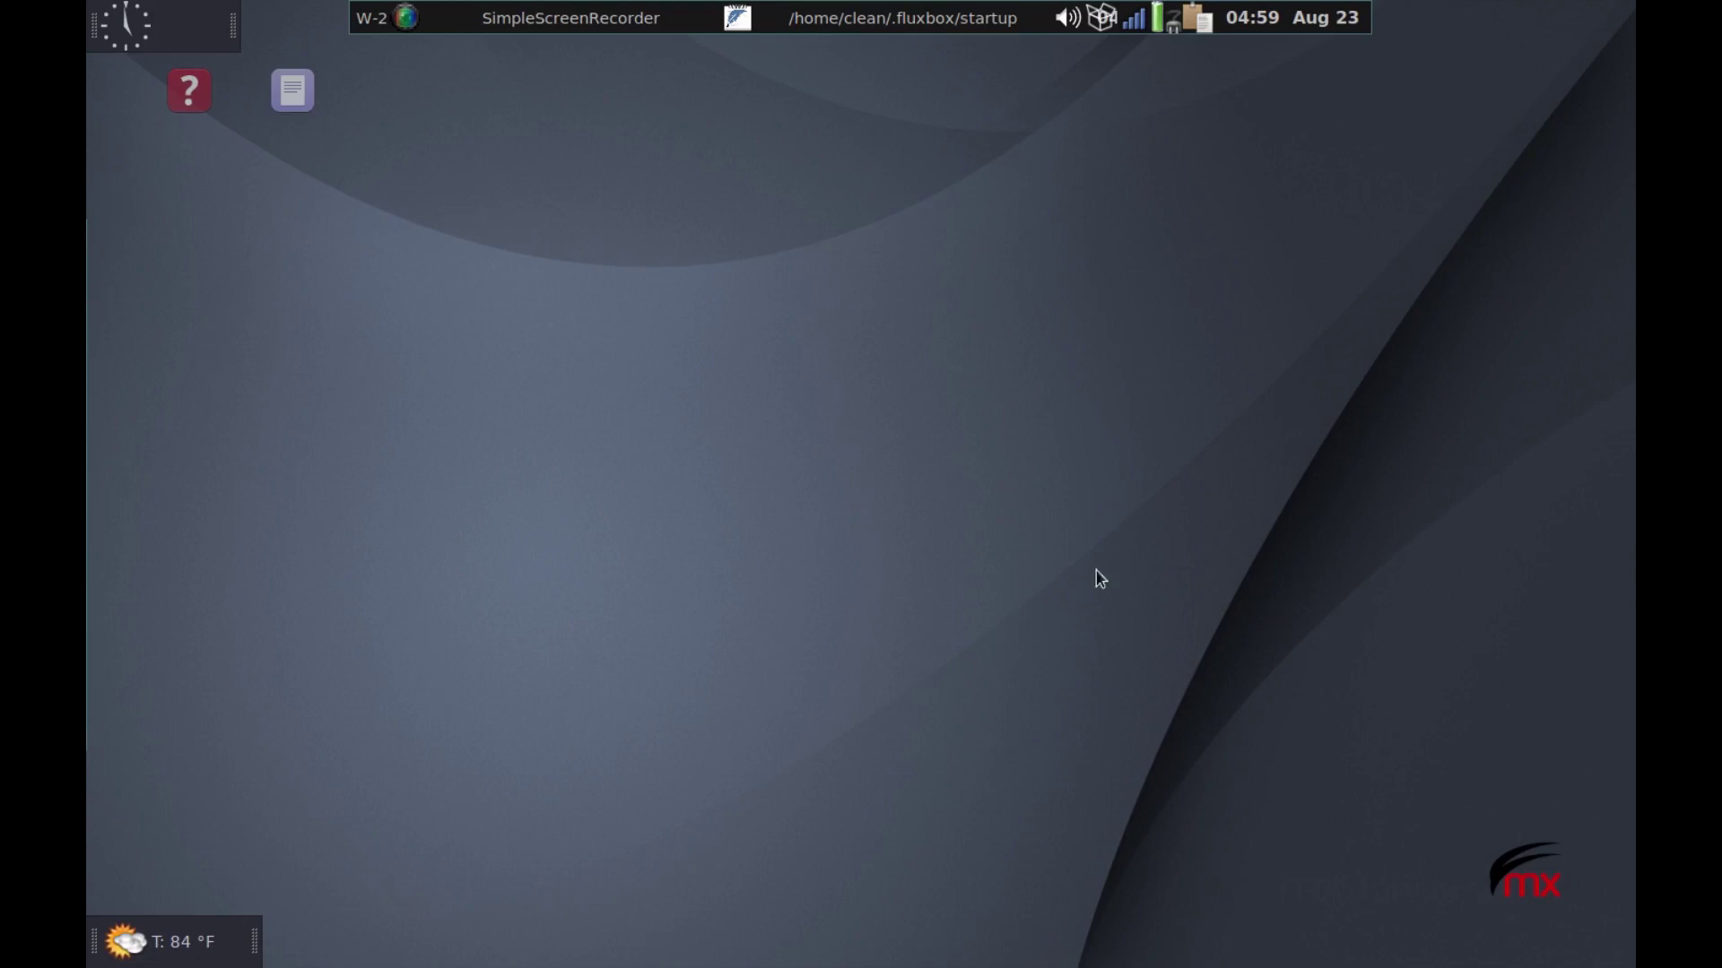
Step: Bring up the FeatherPad startup file and close the editor with Alt+F4
click(875, 13)
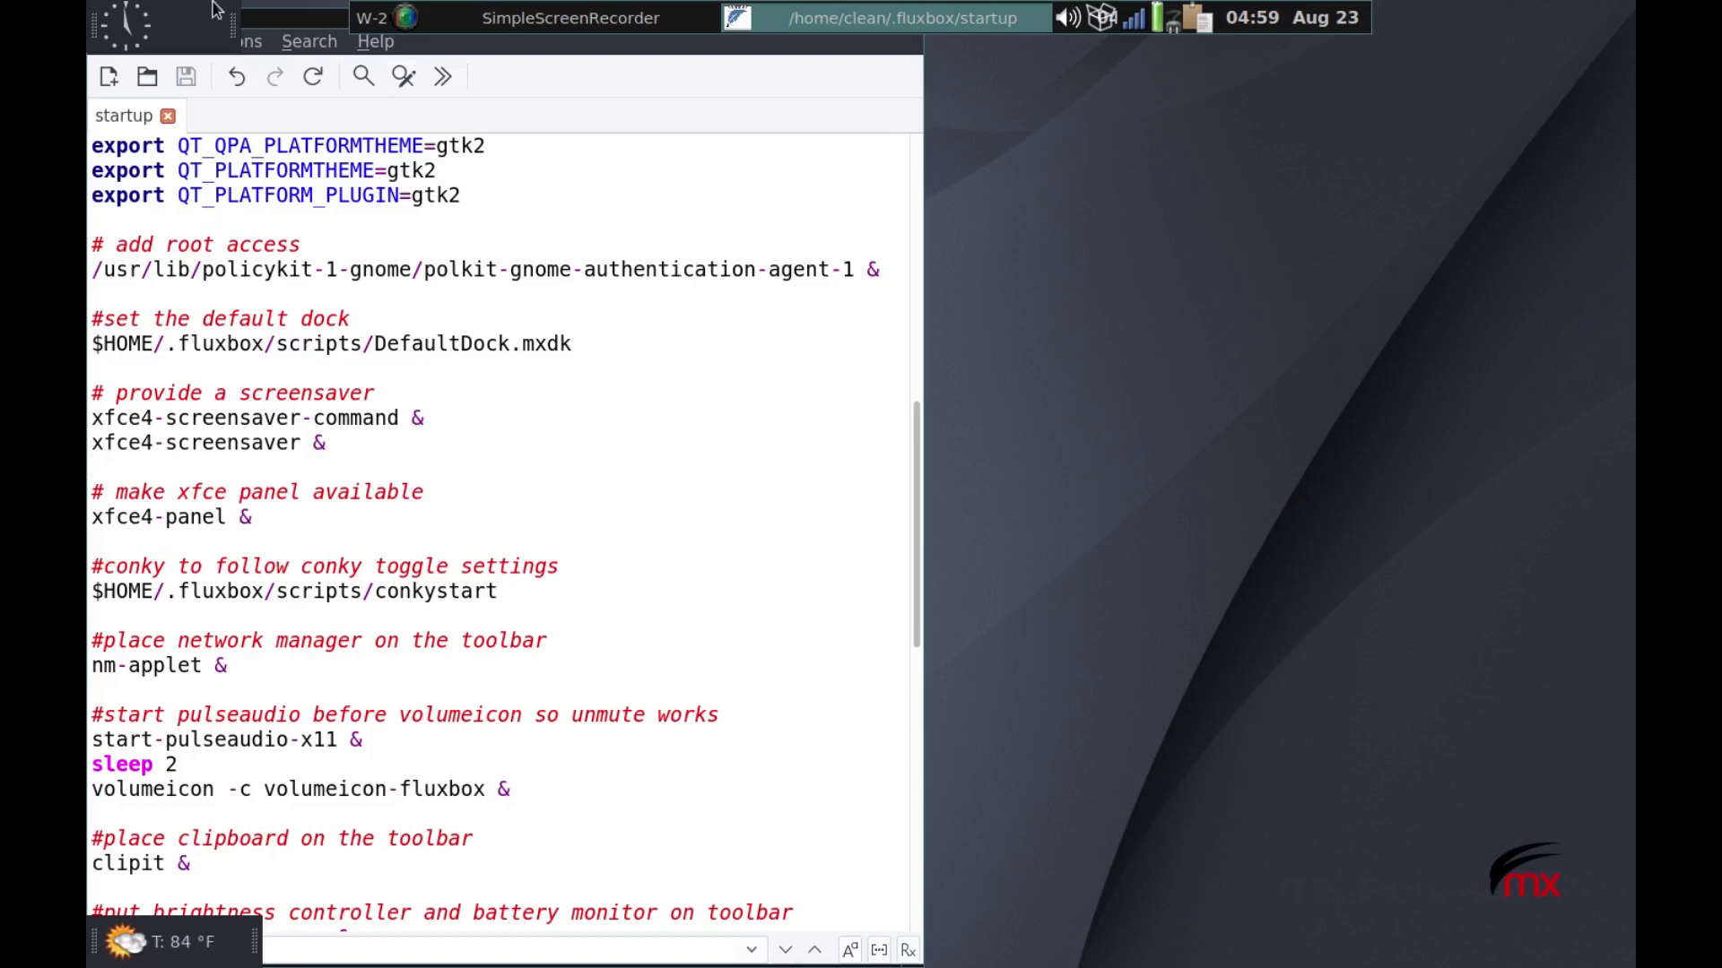
click(682, 409)
key(alt+F4)
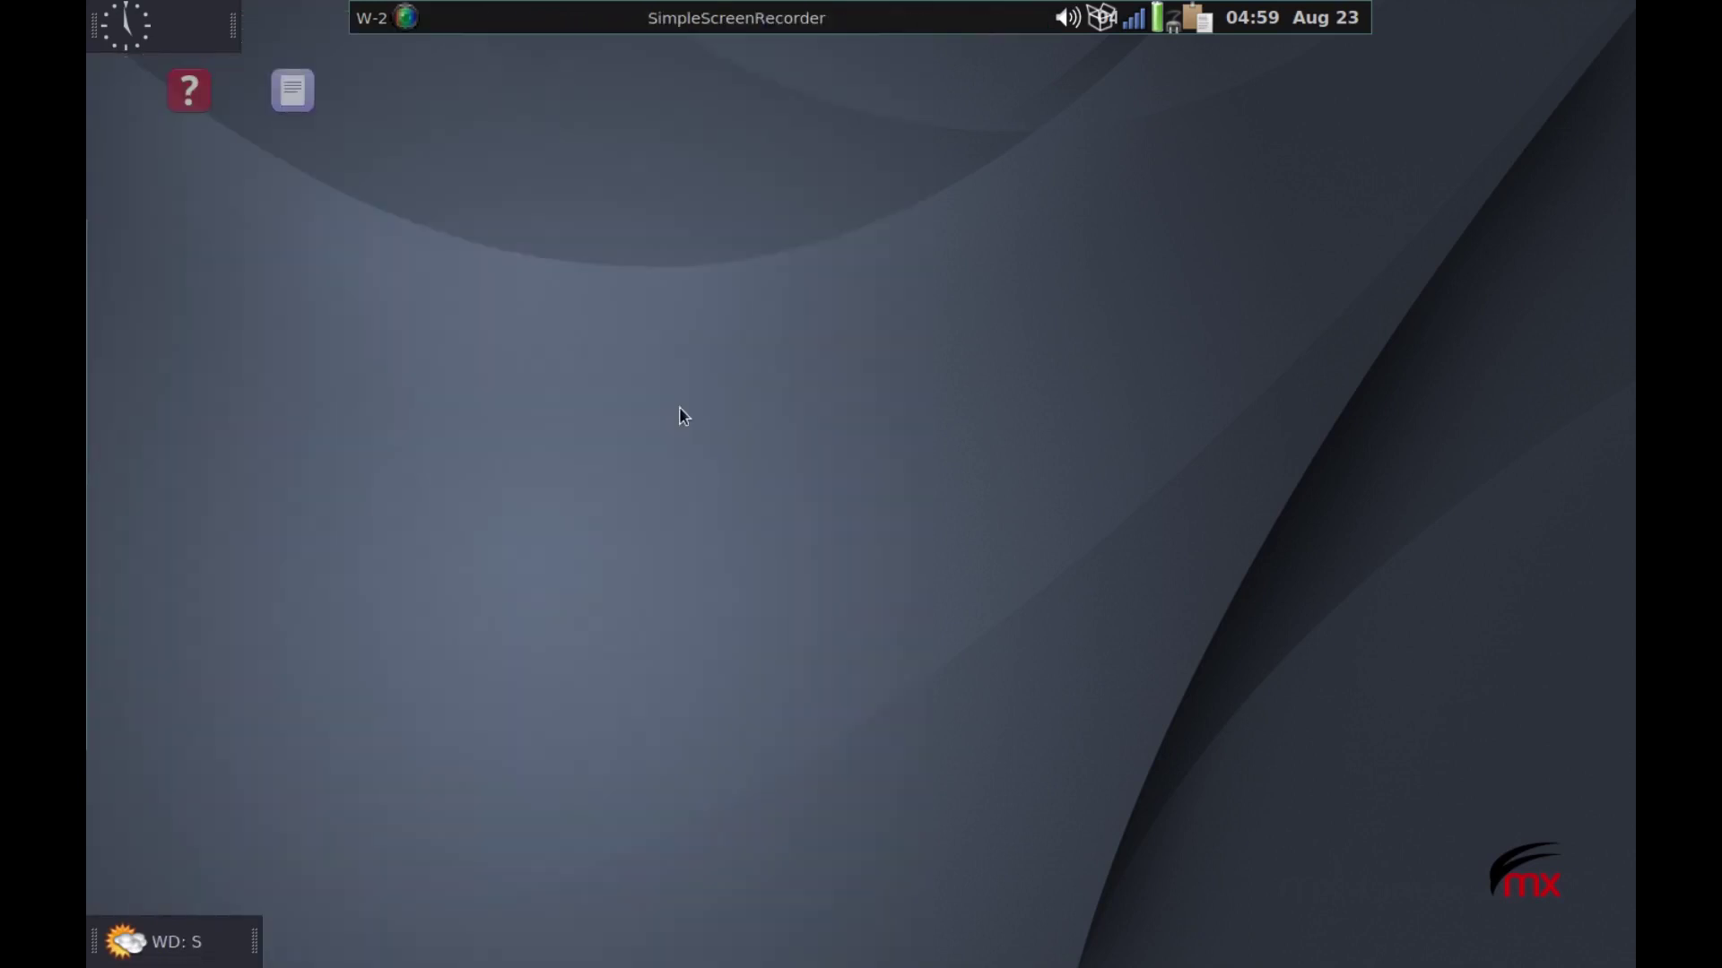